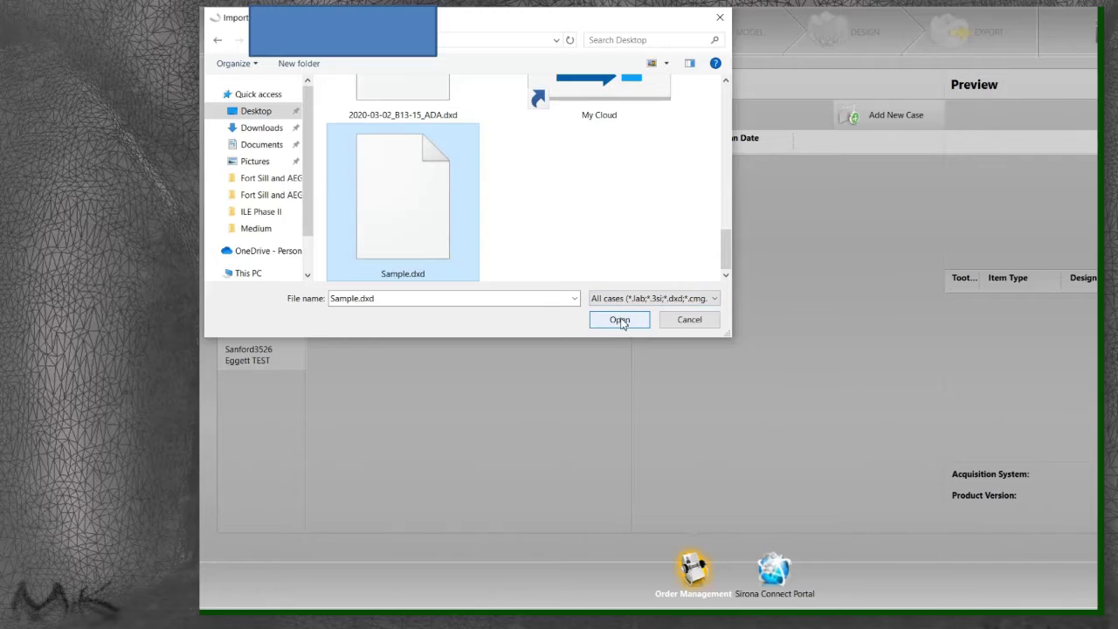
Step: Import the Sample.dxd case, assign a Model indication to the upper jaw, and continue to the model phase
{"action": "left_click", "coordinate": [620, 320]}
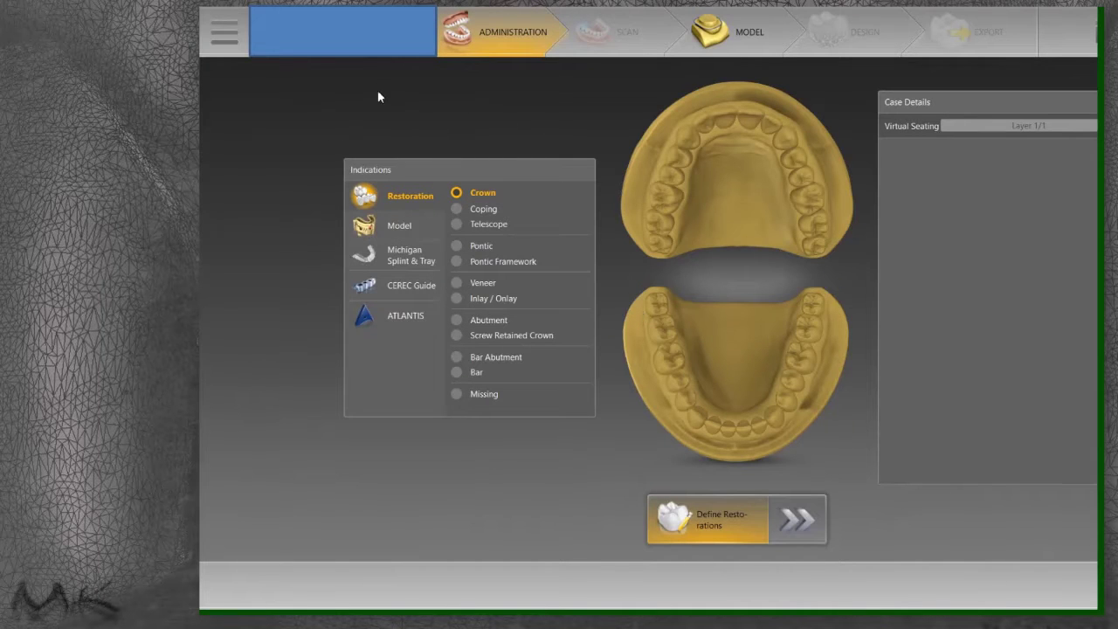
{"action": "left_click", "coordinate": [403, 228]}
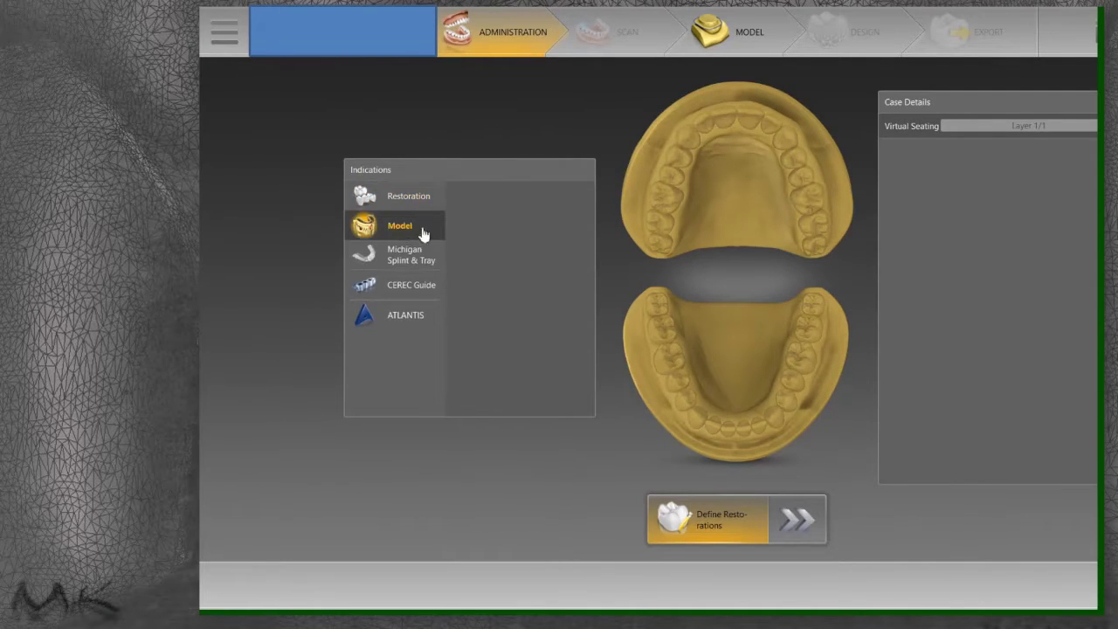
{"action": "left_click", "coordinate": [707, 176]}
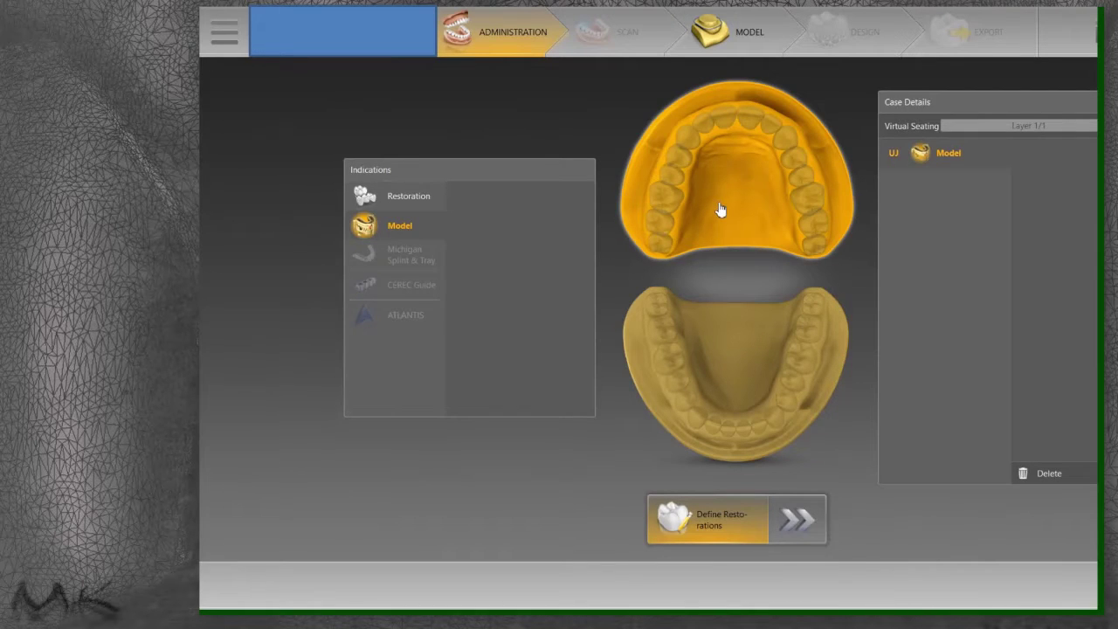
{"action": "left_click", "coordinate": [805, 521]}
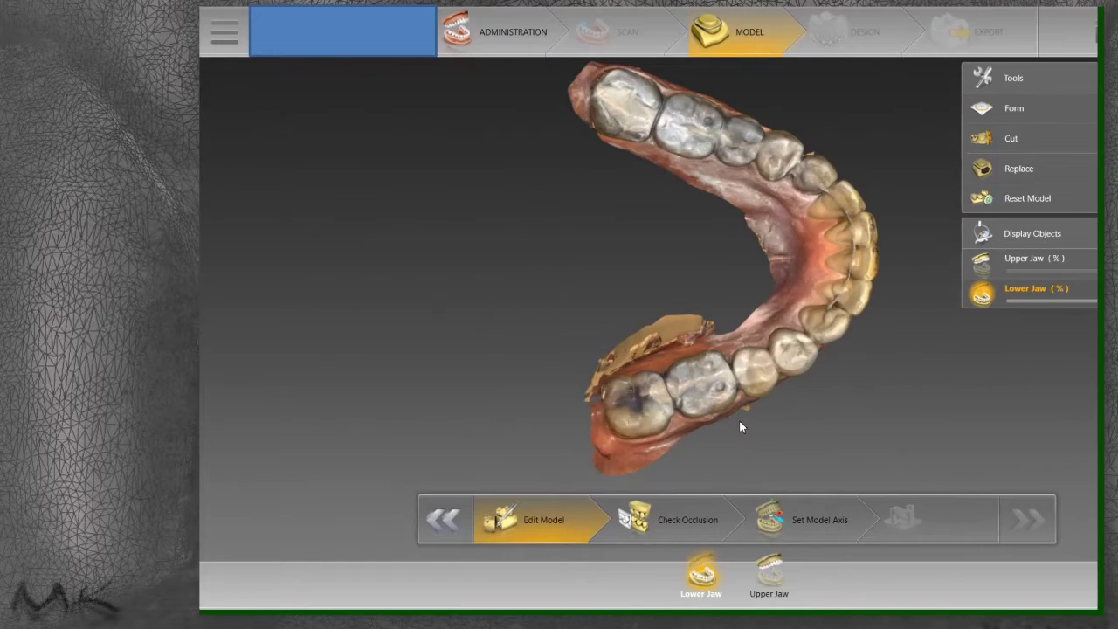
Step: Inspect the upper jaw scan and check the occlusion between both jaws from the front and side
{"action": "left_click", "coordinate": [768, 572]}
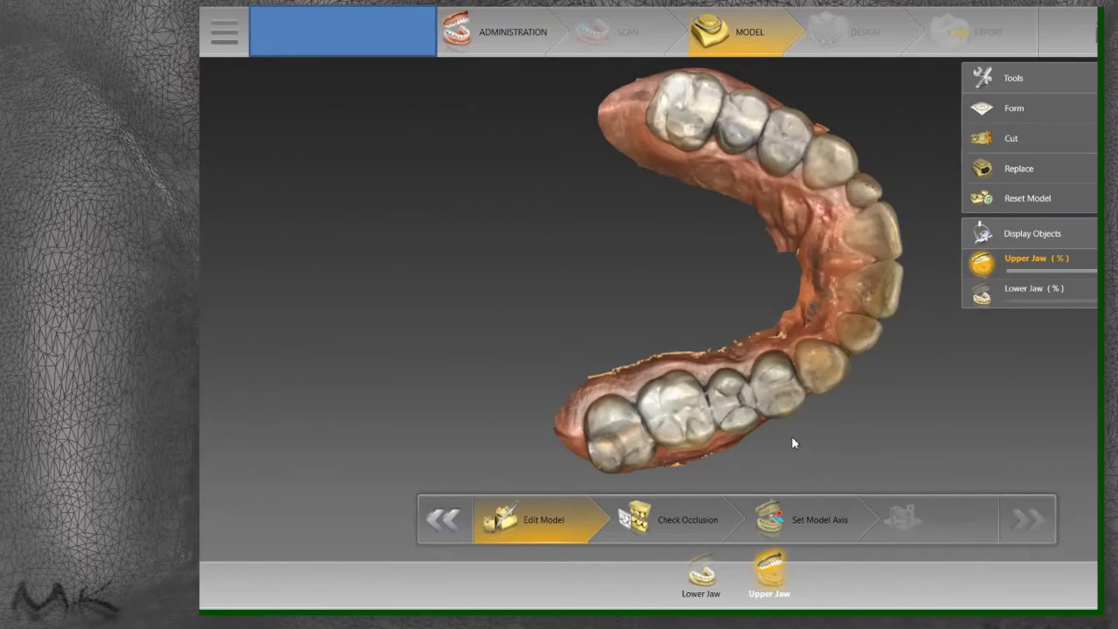
{"action": "right_click_drag", "start_coordinate": [794, 444], "coordinate": [732, 175]}
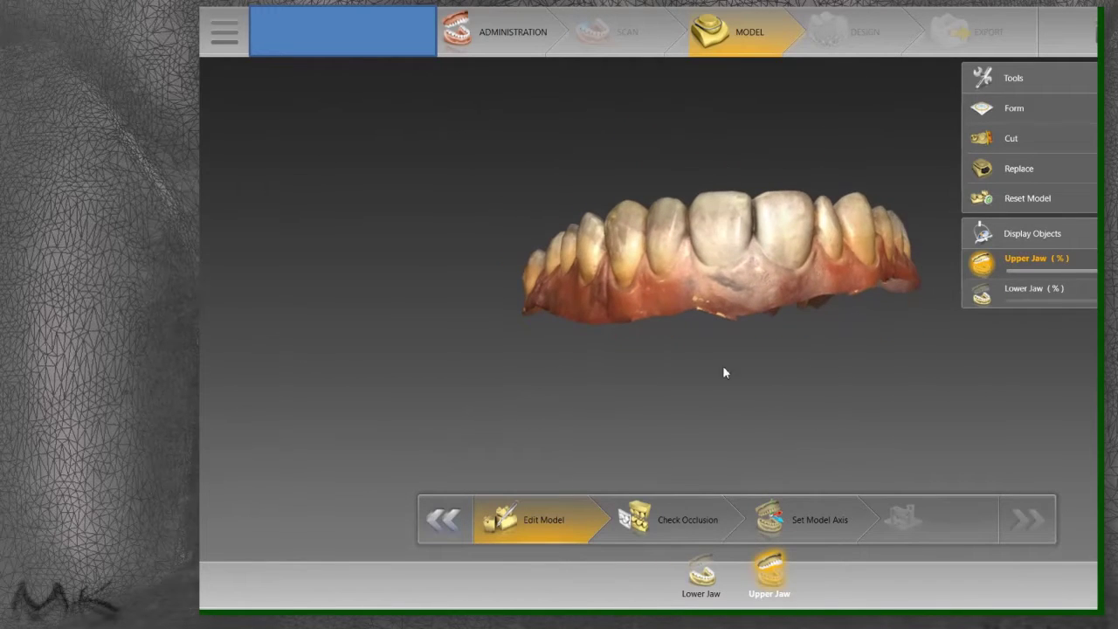
{"action": "left_click", "coordinate": [699, 520]}
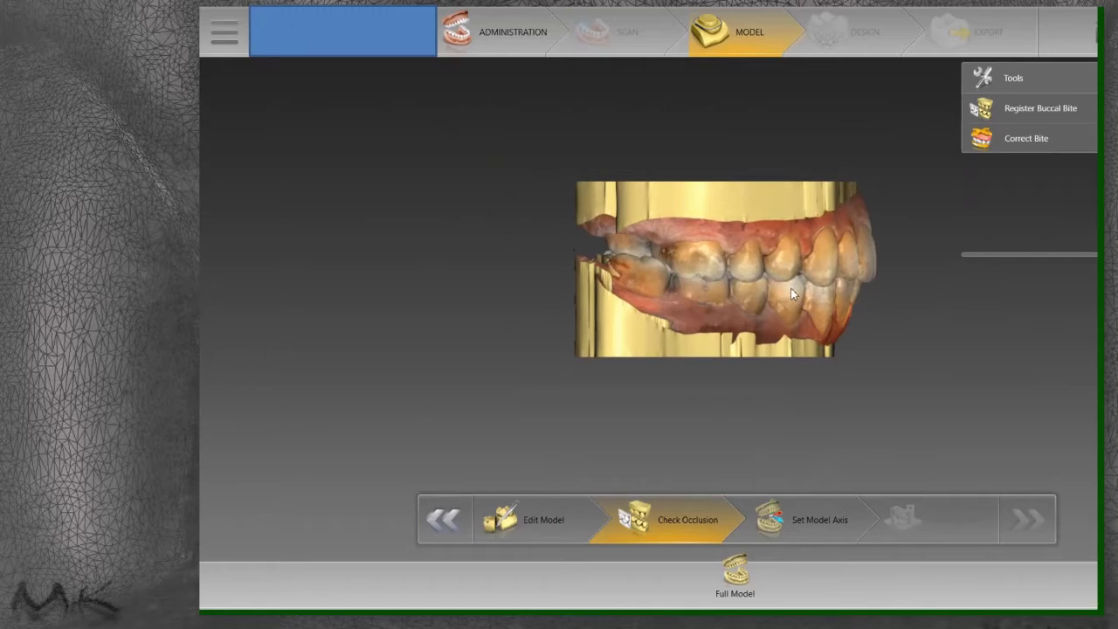
{"action": "right_click_drag", "start_coordinate": [792, 295], "coordinate": [720, 226]}
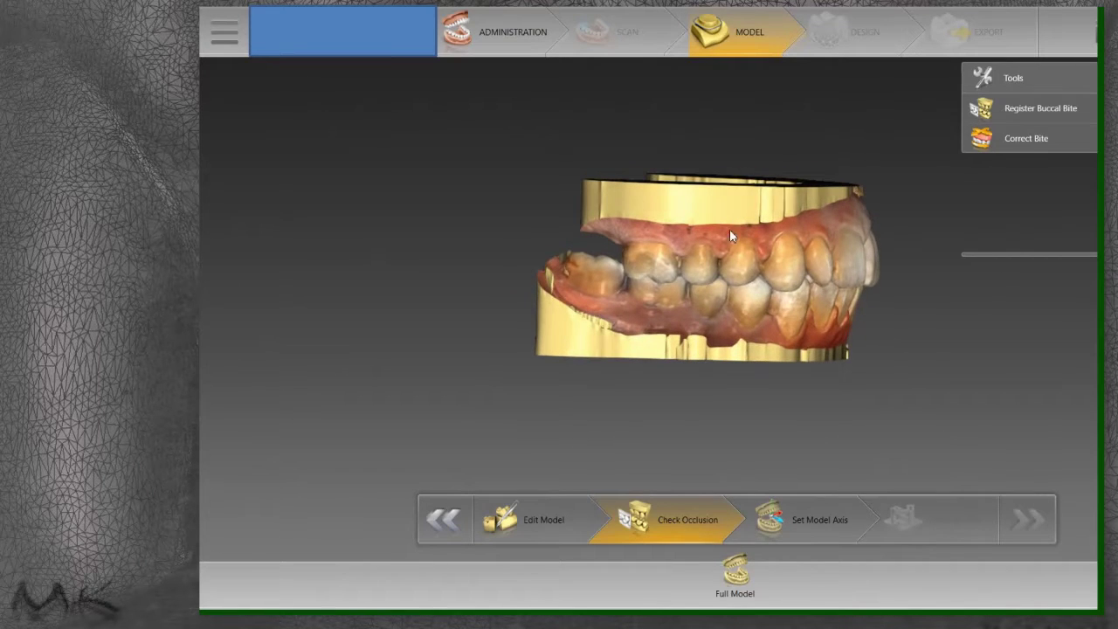
Step: Accept the proposed model axis and proceed to Create Model, declining to start inLab Model 18
{"action": "left_click", "coordinate": [828, 522]}
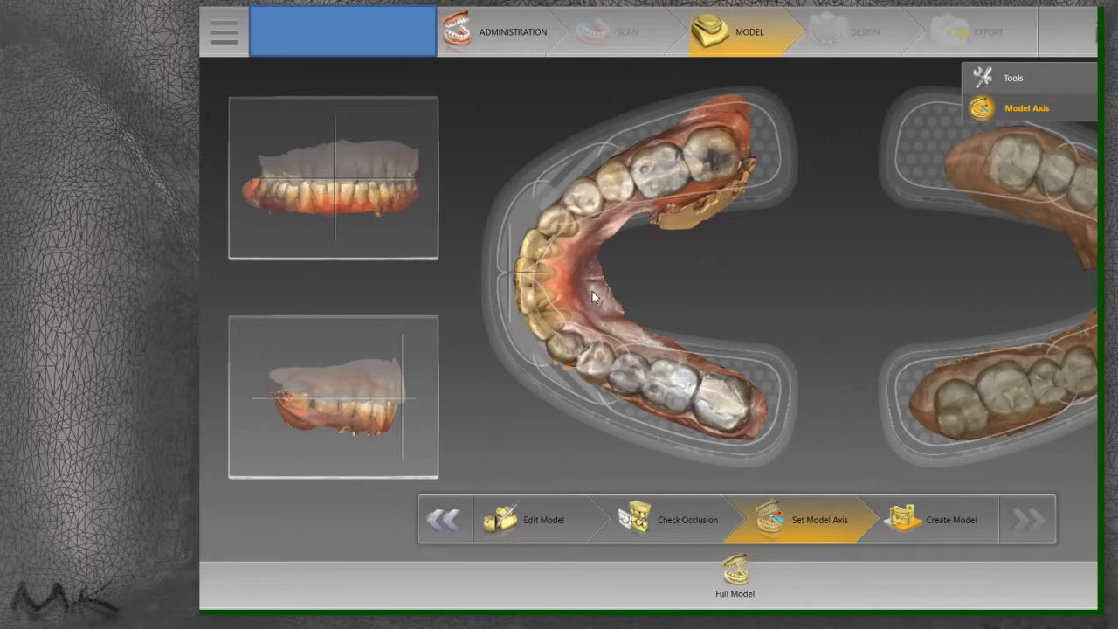
{"action": "left_click", "coordinate": [952, 523]}
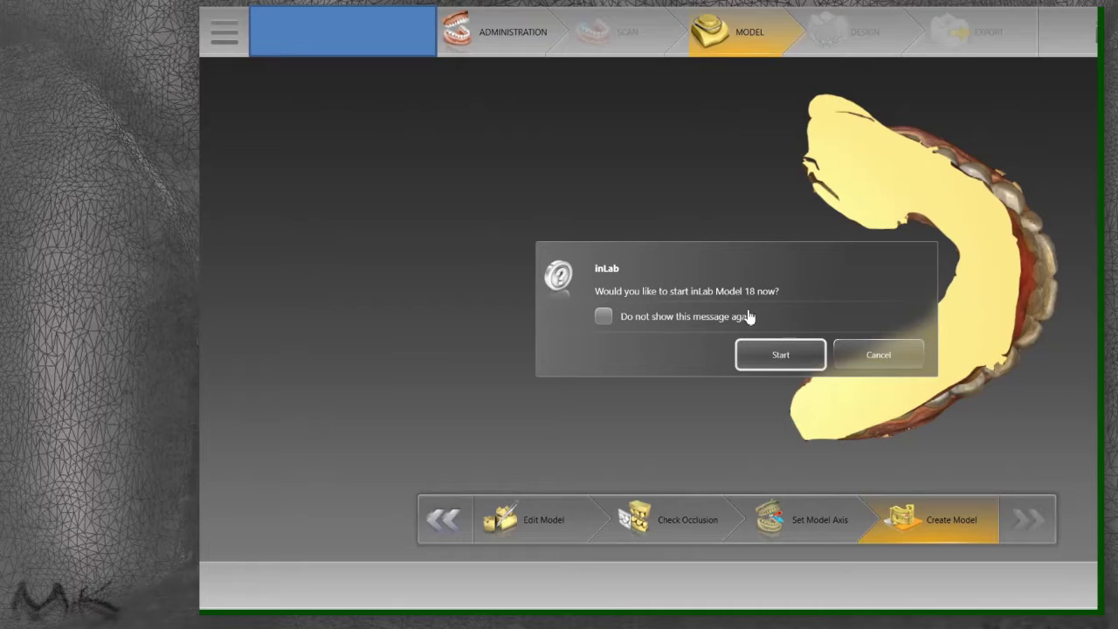
{"action": "left_click", "coordinate": [857, 362]}
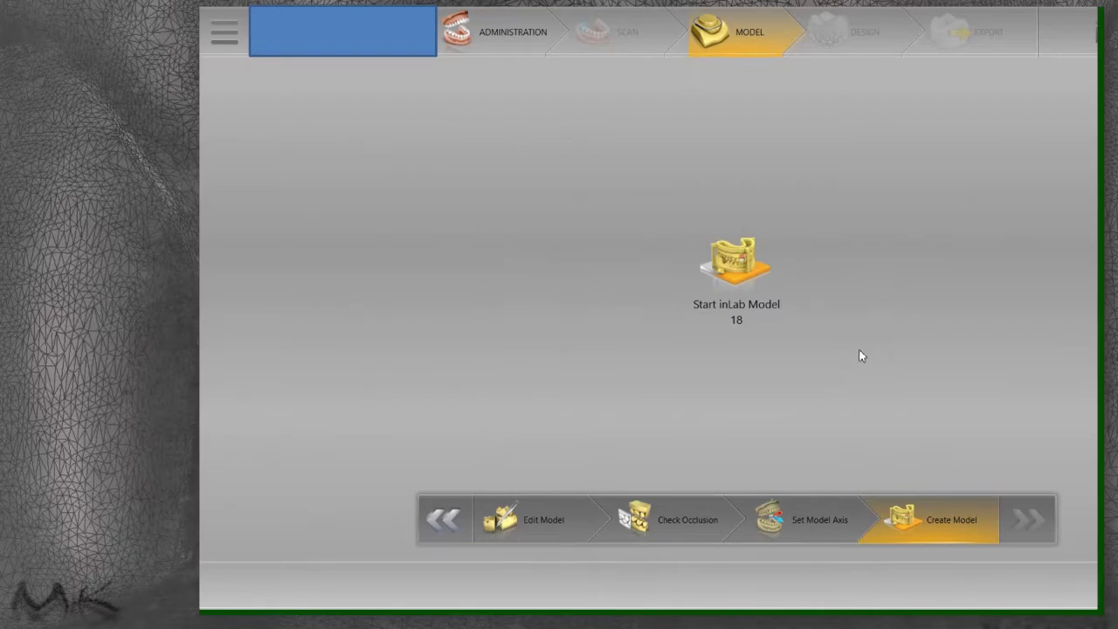
Step: Return to Edit Model for the lower jaw and inspect the excess scan material beside the rear molars
{"action": "left_click", "coordinate": [556, 506]}
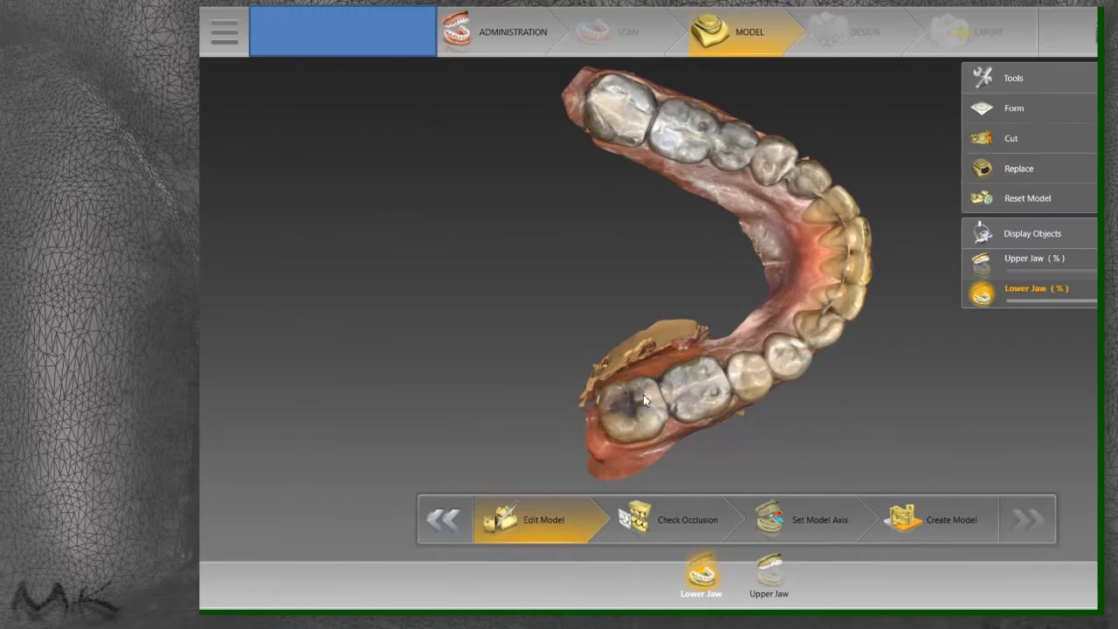
{"action": "right_click_drag", "start_coordinate": [643, 394], "coordinate": [645, 333]}
{"action": "scroll", "coordinate": [642, 365], "scroll_direction": "up", "scroll_amount": 5}
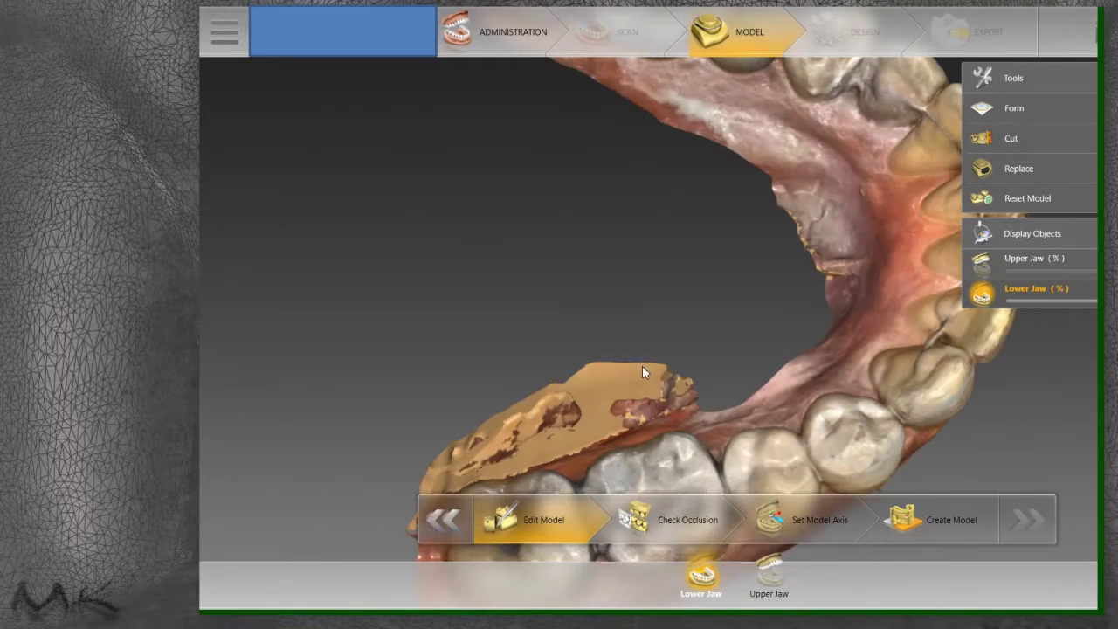
{"action": "right_click_drag", "start_coordinate": [634, 249], "coordinate": [662, 220]}
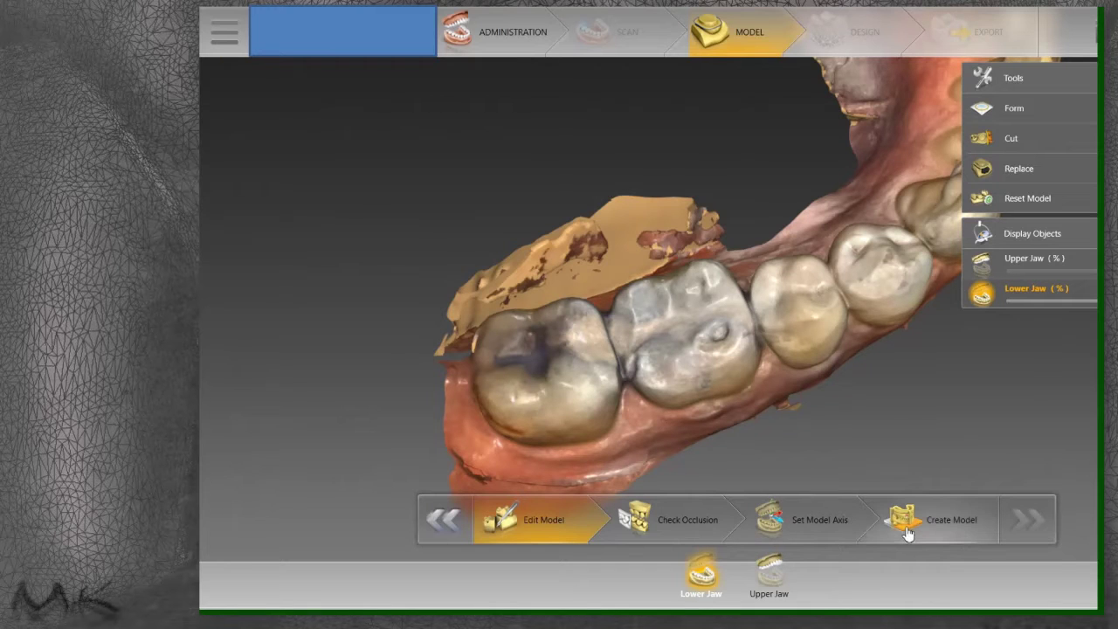
{"action": "left_click", "coordinate": [774, 583]}
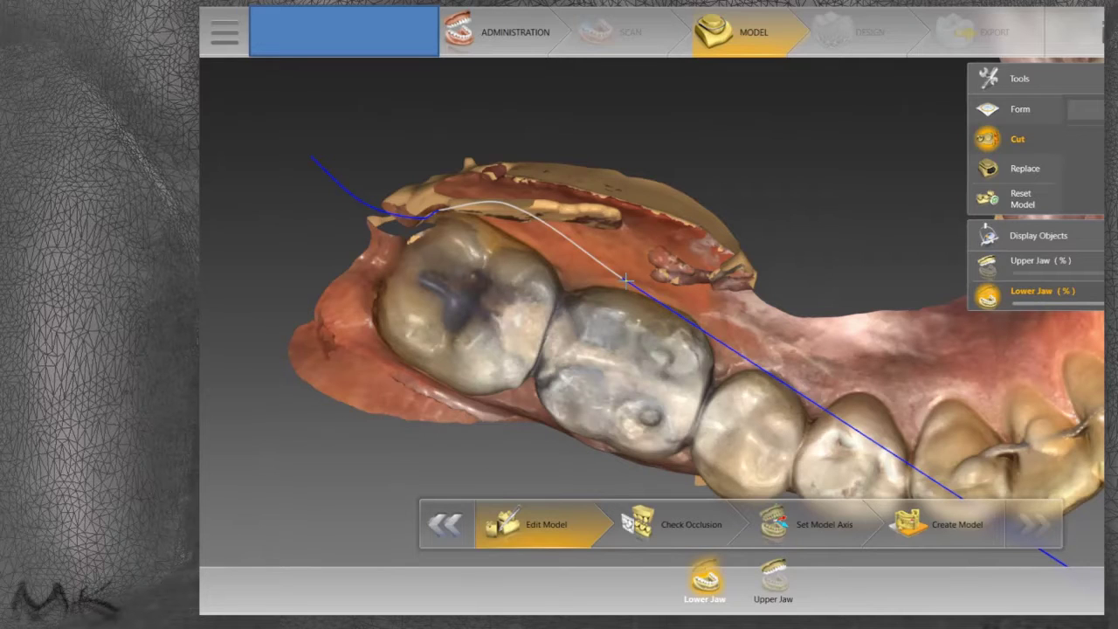
Step: Try to cut away the excess material beside the lower molars by outlining it from the molars' inner side around its outer edge
{"action": "left_click", "coordinate": [635, 277]}
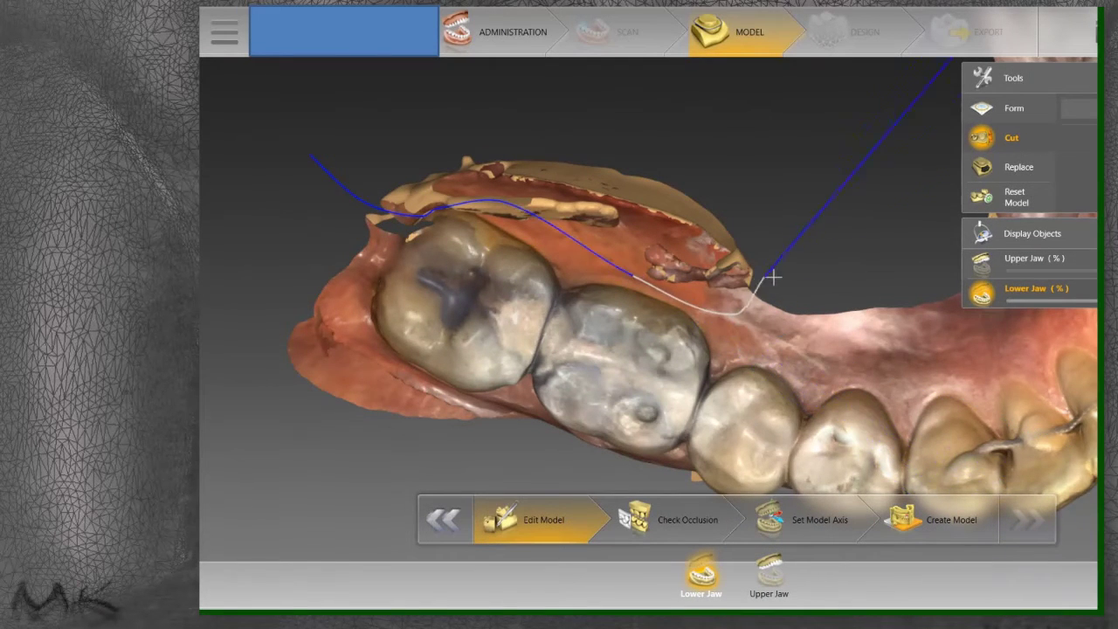
{"action": "left_click", "coordinate": [773, 277]}
{"action": "left_click", "coordinate": [619, 86]}
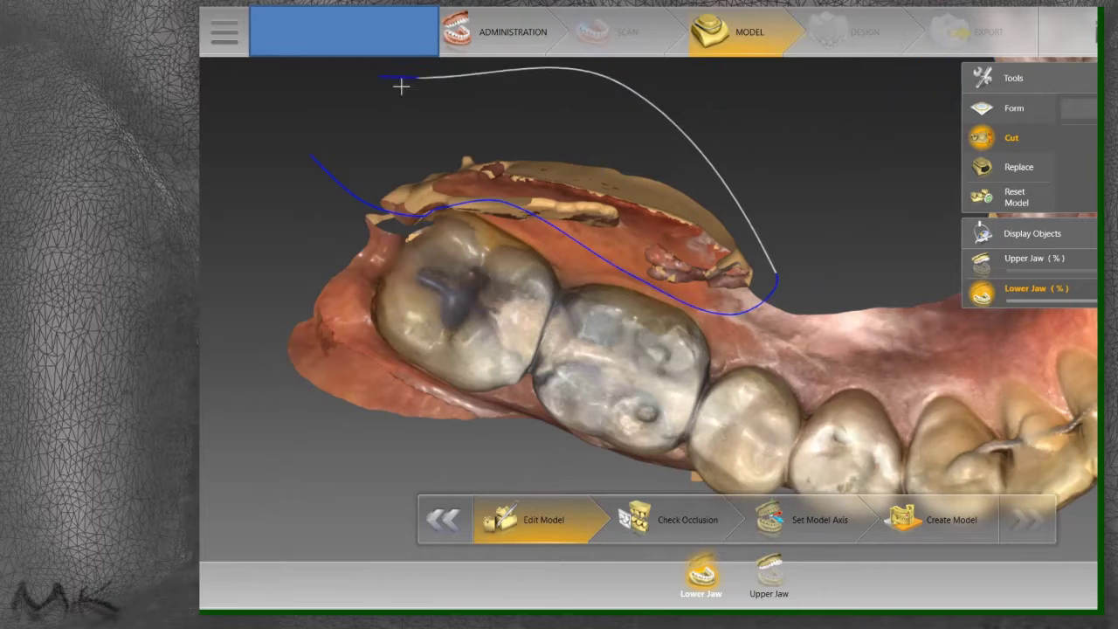
{"action": "left_click", "coordinate": [315, 157]}
{"action": "left_click", "coordinate": [254, 220]}
{"action": "left_click", "coordinate": [278, 242]}
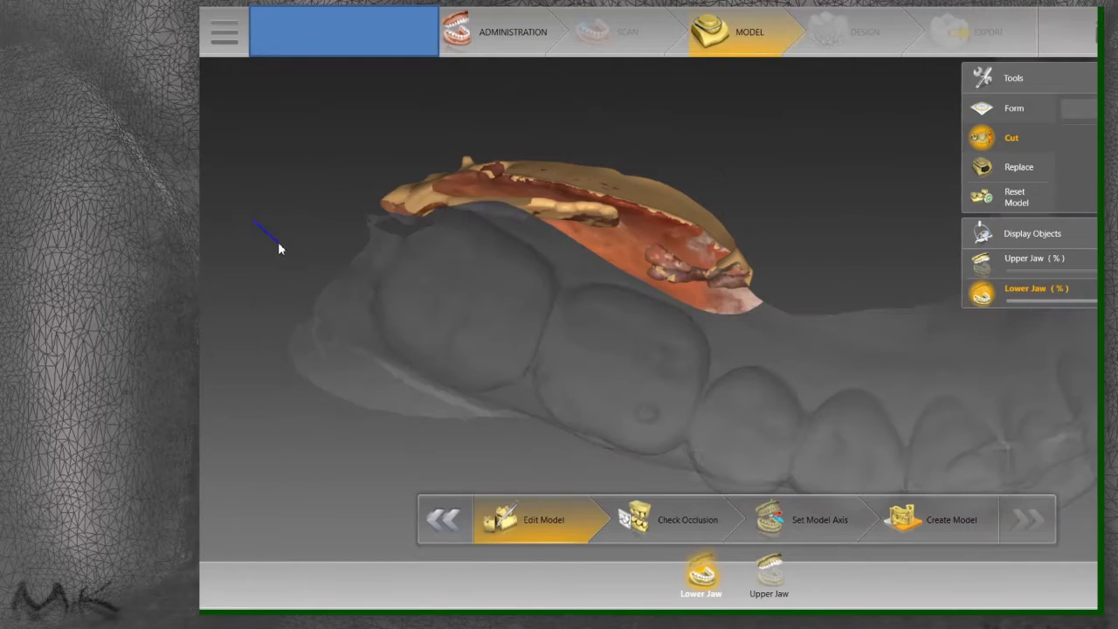
{"action": "right_click", "coordinate": [280, 245]}
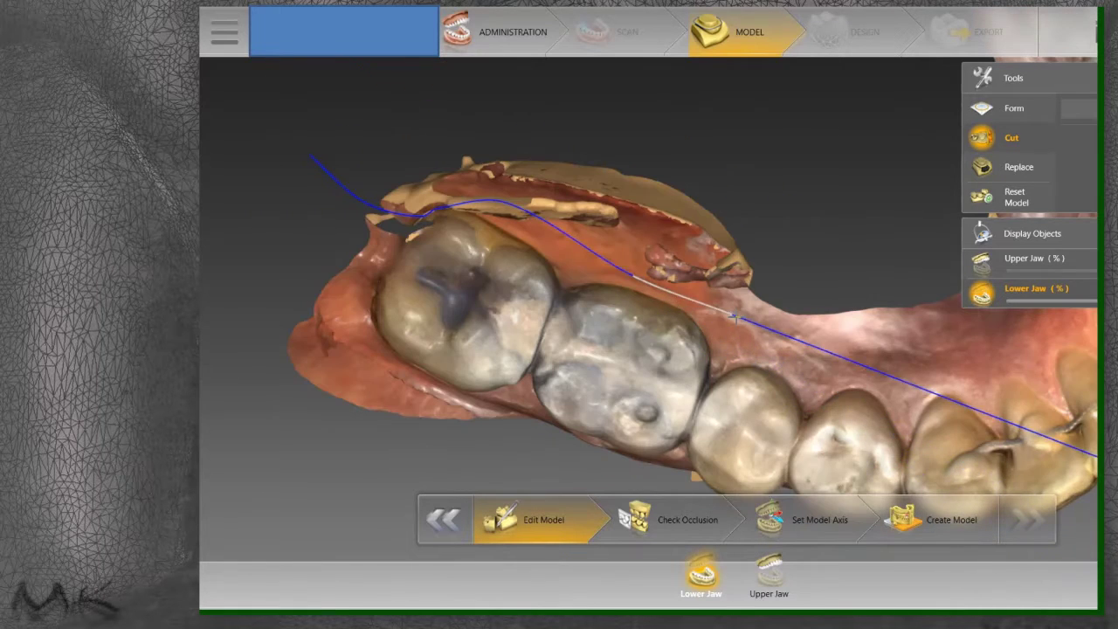
{"action": "left_click", "coordinate": [774, 276]}
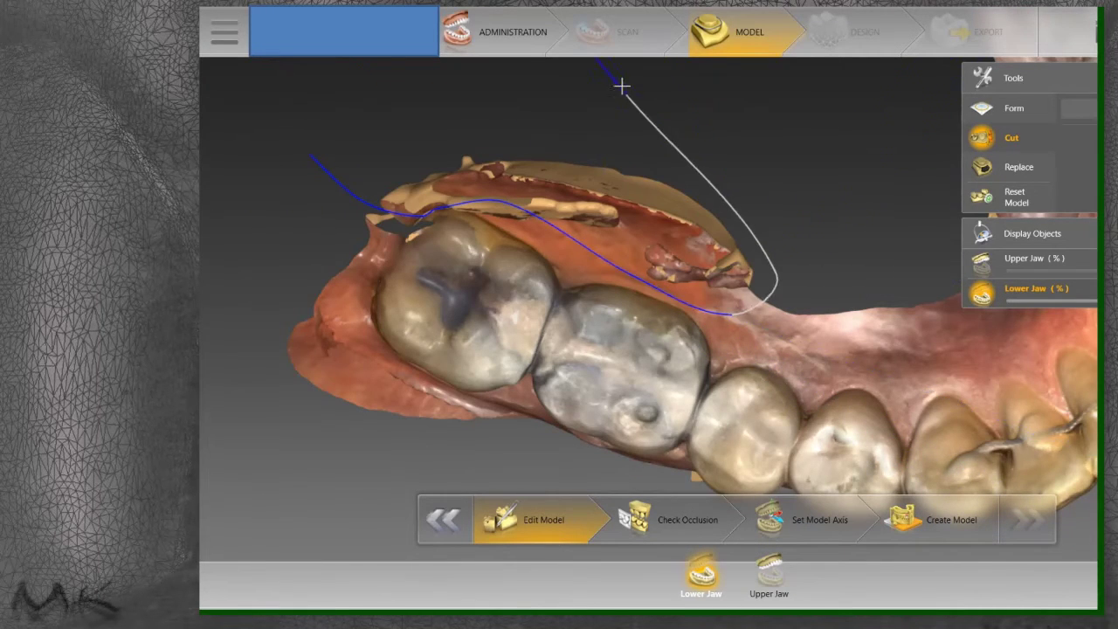
{"action": "left_click", "coordinate": [312, 158]}
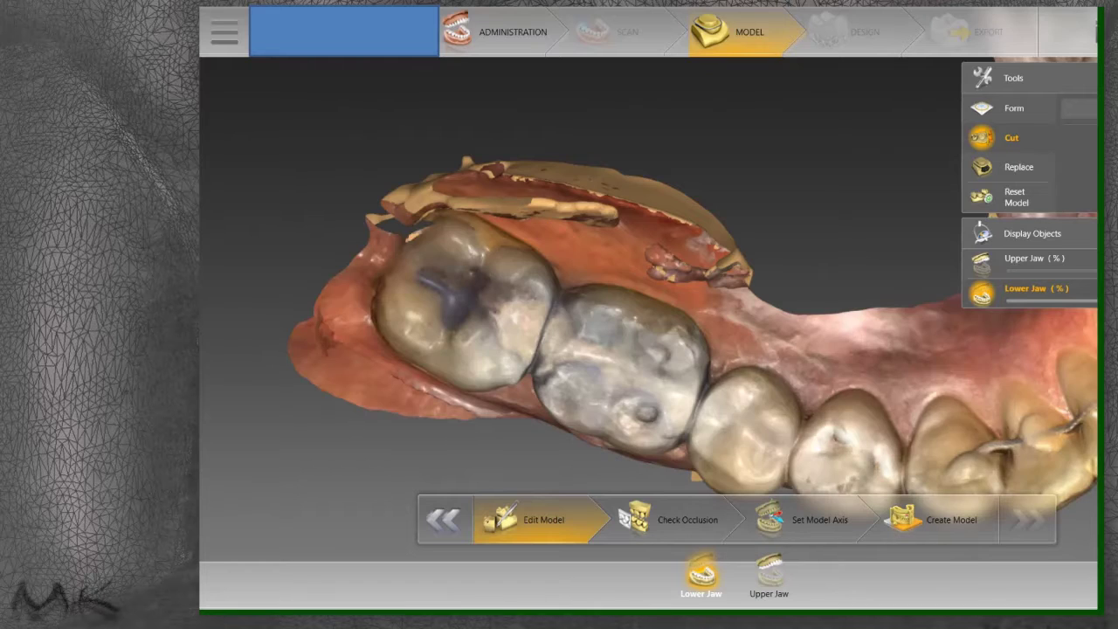
Step: Cut off the excess scan flap on the tongue side of the lower rear molars
{"action": "right_click_drag", "start_coordinate": [748, 392], "coordinate": [725, 325]}
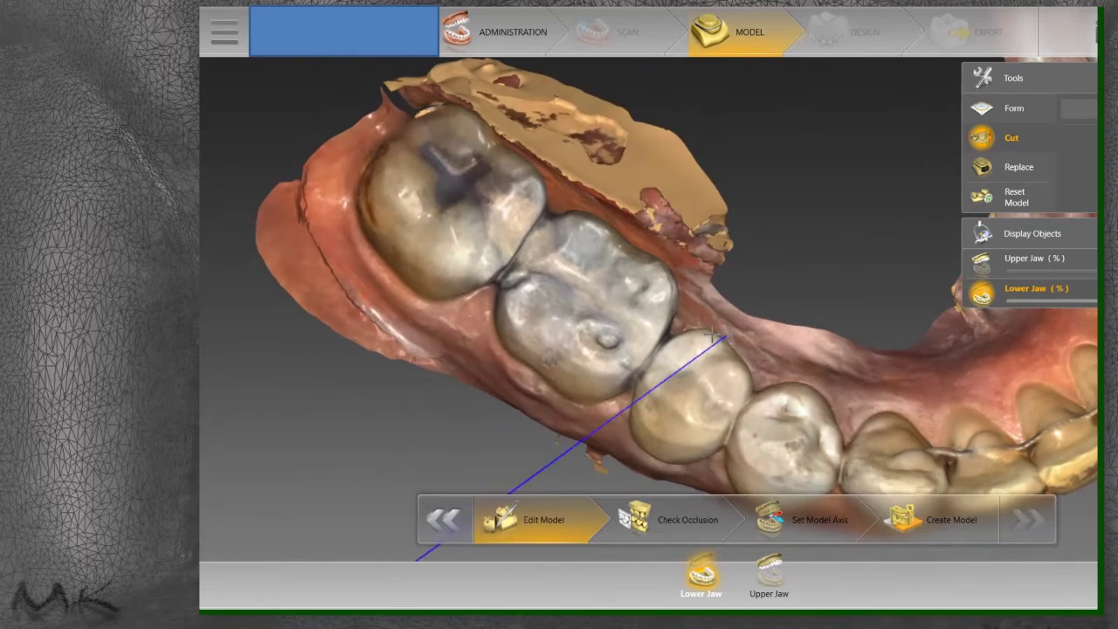
{"action": "mouse_move", "coordinate": [372, 77]}
{"action": "left_mouse_down"}
{"action": "mouse_move", "coordinate": [516, 109]}
{"action": "mouse_move", "coordinate": [507, 173]}
{"action": "mouse_move", "coordinate": [540, 164]}
{"action": "mouse_move", "coordinate": [611, 227]}
{"action": "mouse_move", "coordinate": [749, 294]}
{"action": "mouse_move", "coordinate": [777, 229]}
{"action": "mouse_move", "coordinate": [712, 90]}
{"action": "mouse_move", "coordinate": [663, 66]}
{"action": "mouse_move", "coordinate": [359, 63]}
{"action": "left_mouse_up"}
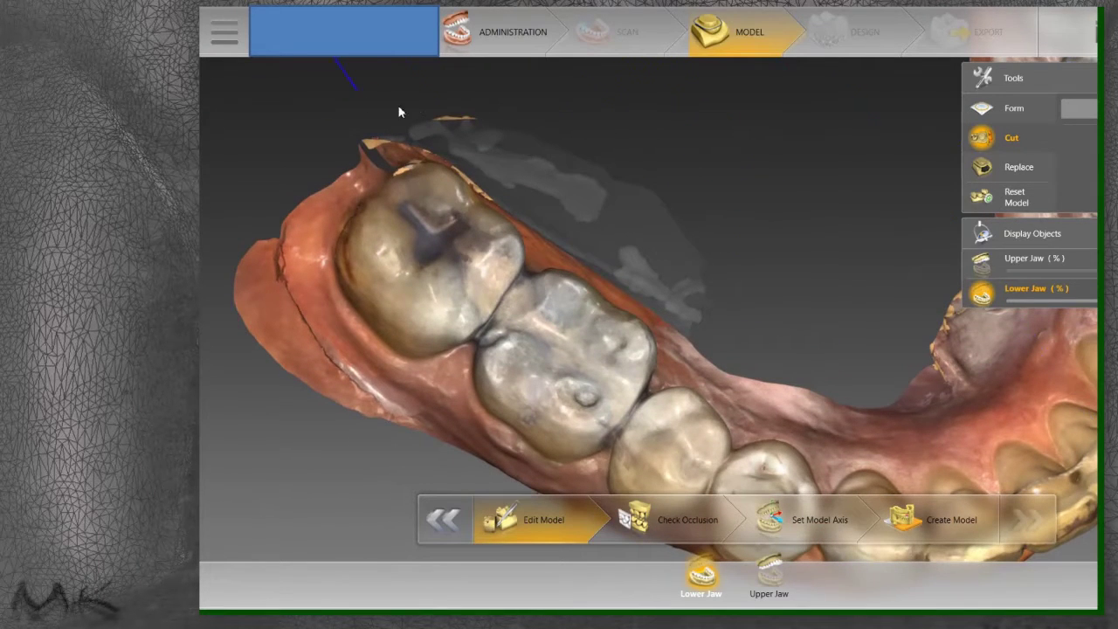
{"action": "mouse_move", "coordinate": [402, 111]}
{"action": "left_mouse_down"}
{"action": "mouse_move", "coordinate": [514, 133]}
{"action": "mouse_move", "coordinate": [434, 83]}
{"action": "mouse_move", "coordinate": [335, 74]}
{"action": "mouse_move", "coordinate": [345, 76]}
{"action": "left_mouse_up"}
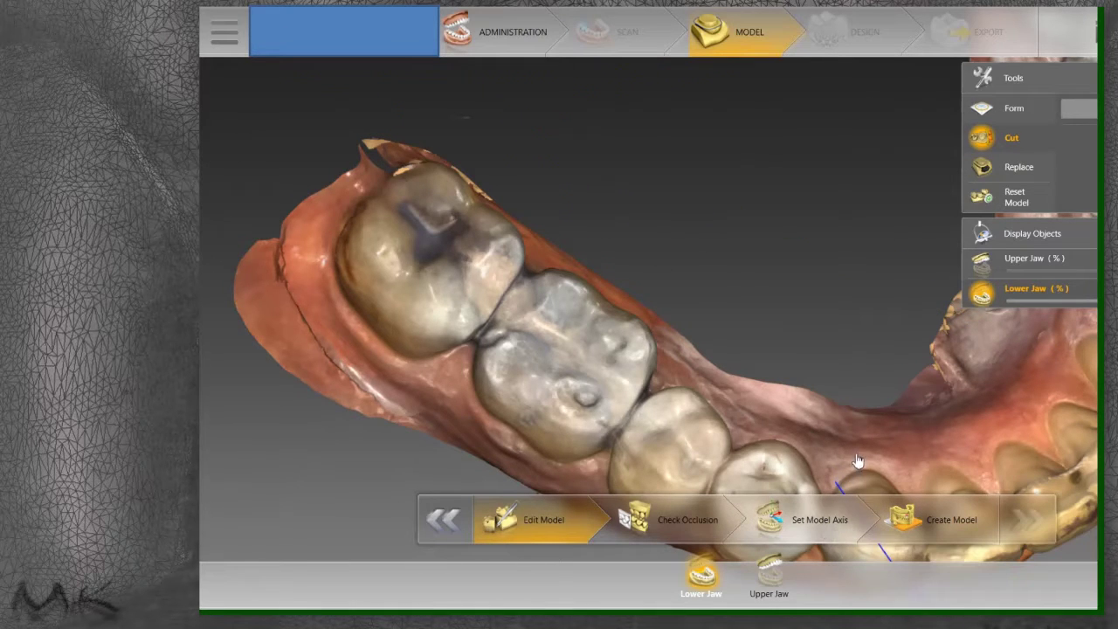
Step: Proceed to Create Model and start inLab Model 18, choosing not to show the start prompt again
{"action": "left_click", "coordinate": [933, 521]}
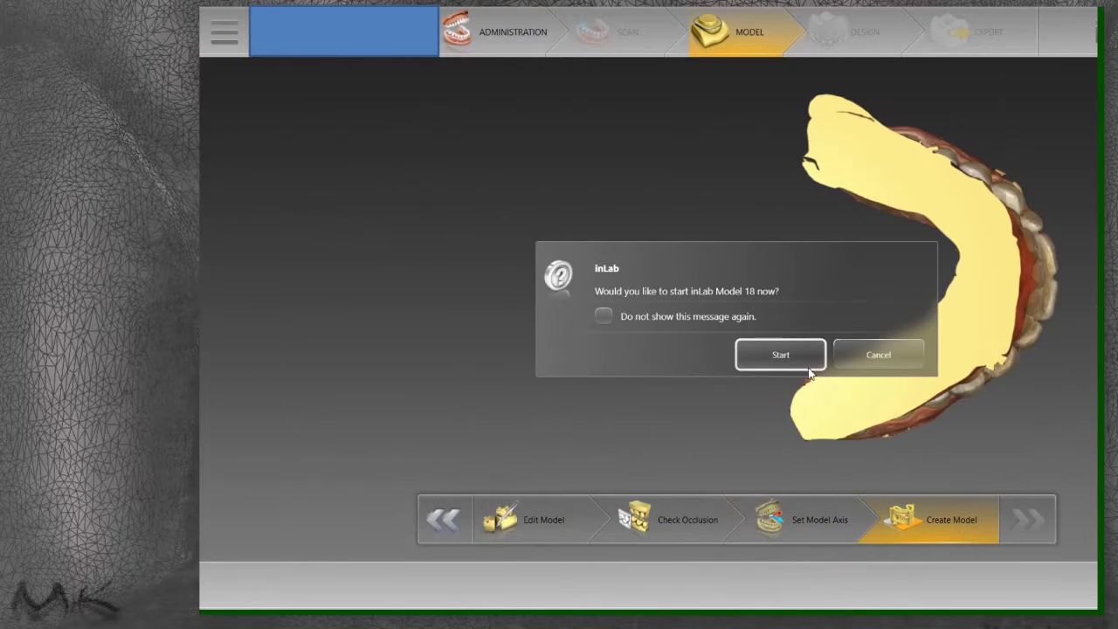
{"action": "left_click", "coordinate": [604, 316]}
{"action": "left_click", "coordinate": [780, 355]}
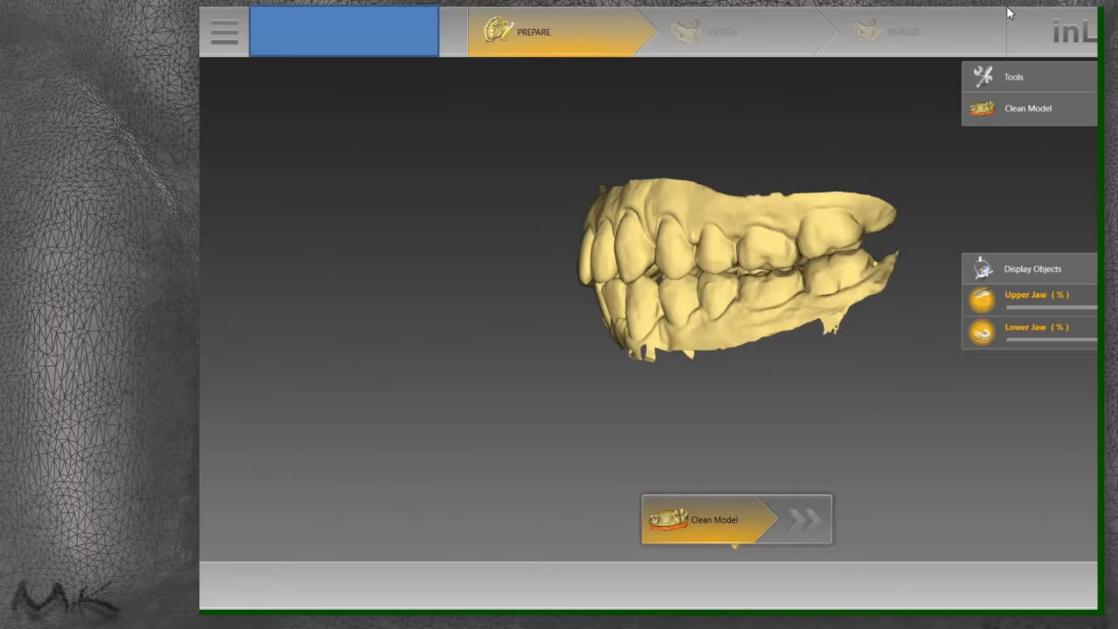
Step: Restore the inLab Model window from full size and resize it so its tool and display options are fully visible
{"action": "left_click", "coordinate": [1050, 10]}
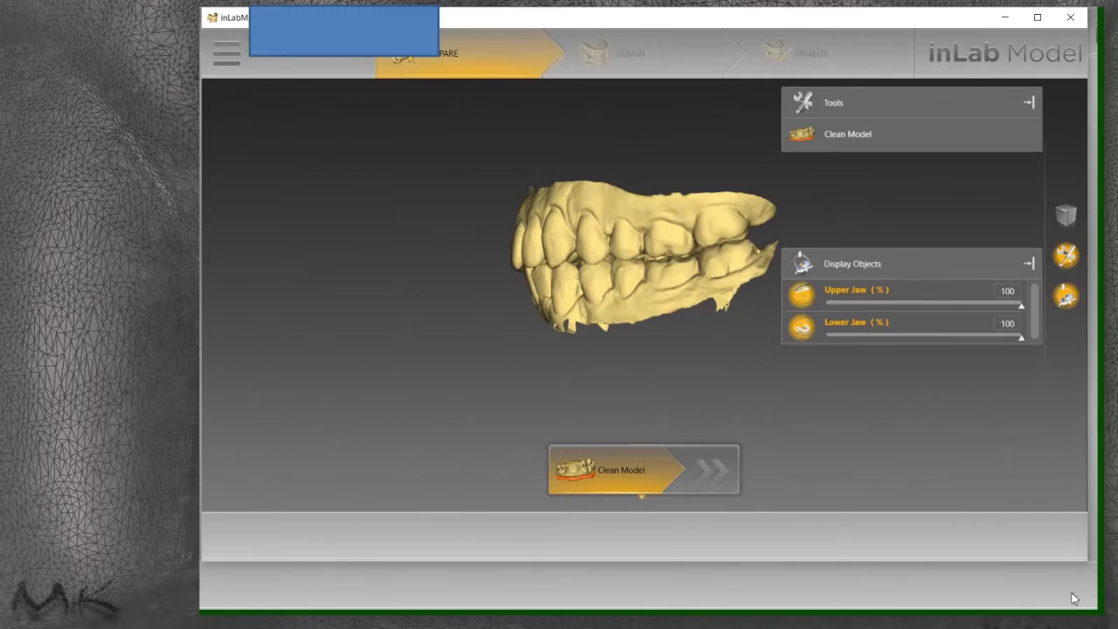
{"action": "left_click_drag", "start_coordinate": [1076, 563], "coordinate": [1078, 610]}
{"action": "left_click_drag", "start_coordinate": [1090, 529], "coordinate": [1093, 529]}
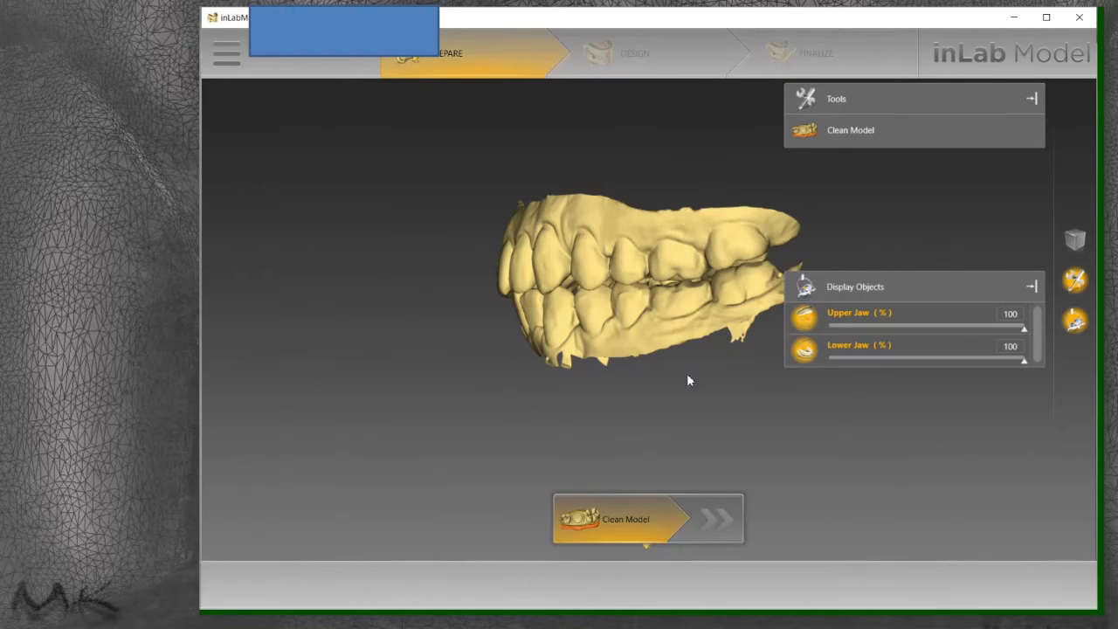
Step: Hide the lower jaw so that only the upper jaw is displayed
{"action": "right_click_drag", "start_coordinate": [691, 285], "coordinate": [507, 279]}
{"action": "scroll", "coordinate": [571, 294], "scroll_direction": "up", "scroll_amount": 3}
{"action": "left_click", "coordinate": [818, 354]}
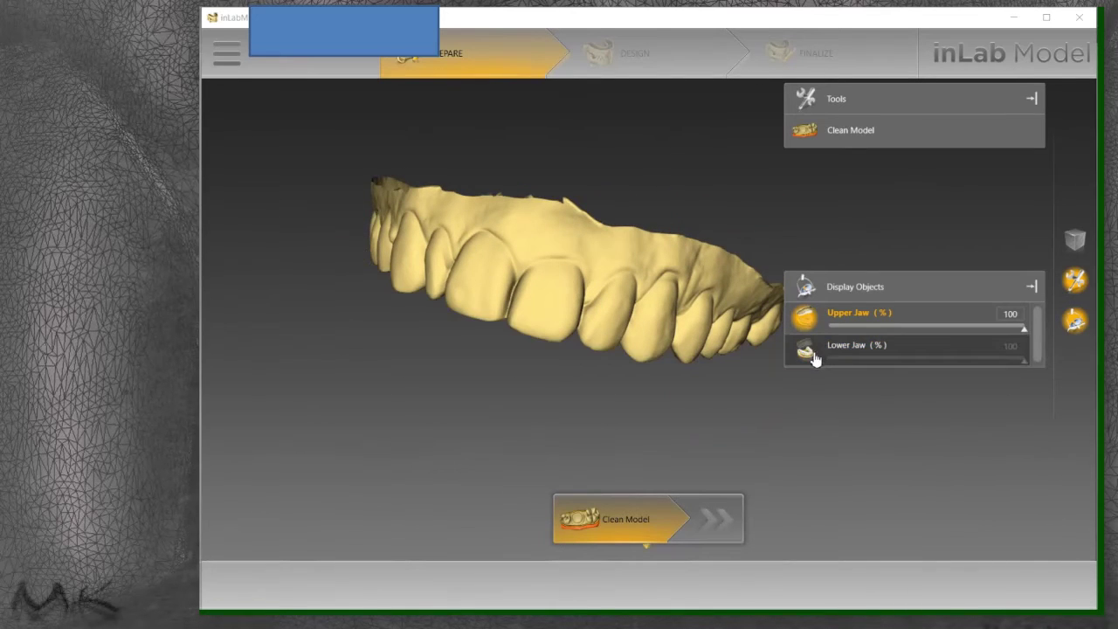
{"action": "right_click_drag", "start_coordinate": [751, 371], "coordinate": [617, 225]}
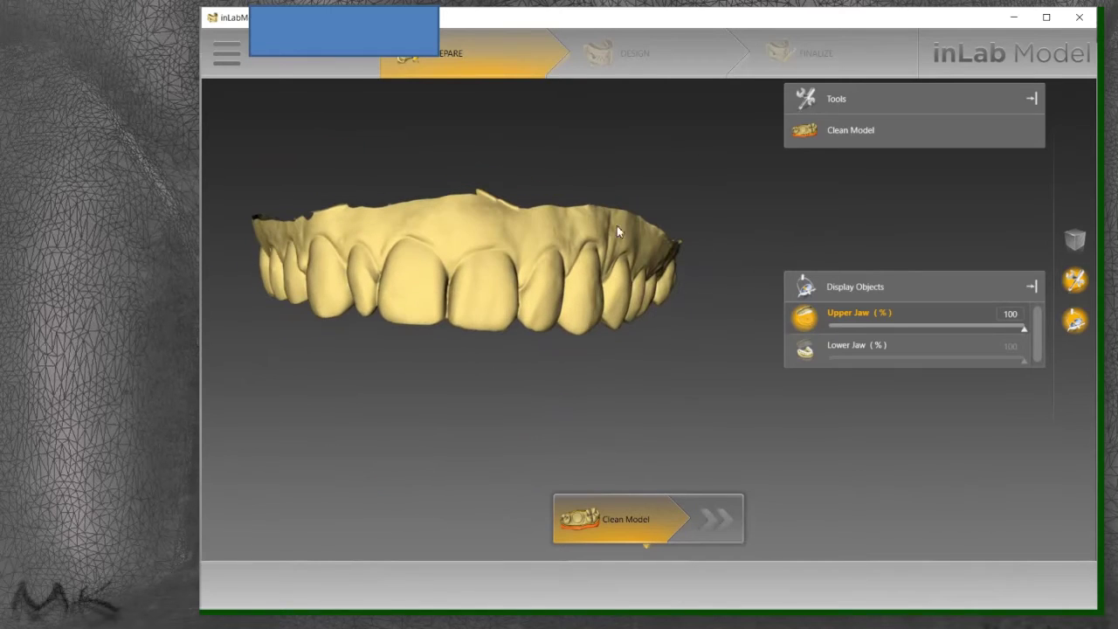
Step: Start Clean Model and redraw the upper jaw's trim line as a smooth curve above the right canine and lateral incisor
{"action": "left_click", "coordinate": [825, 143]}
{"action": "right_click_drag", "start_coordinate": [469, 264], "coordinate": [399, 292]}
{"action": "scroll", "coordinate": [399, 292], "scroll_direction": "up", "scroll_amount": 3}
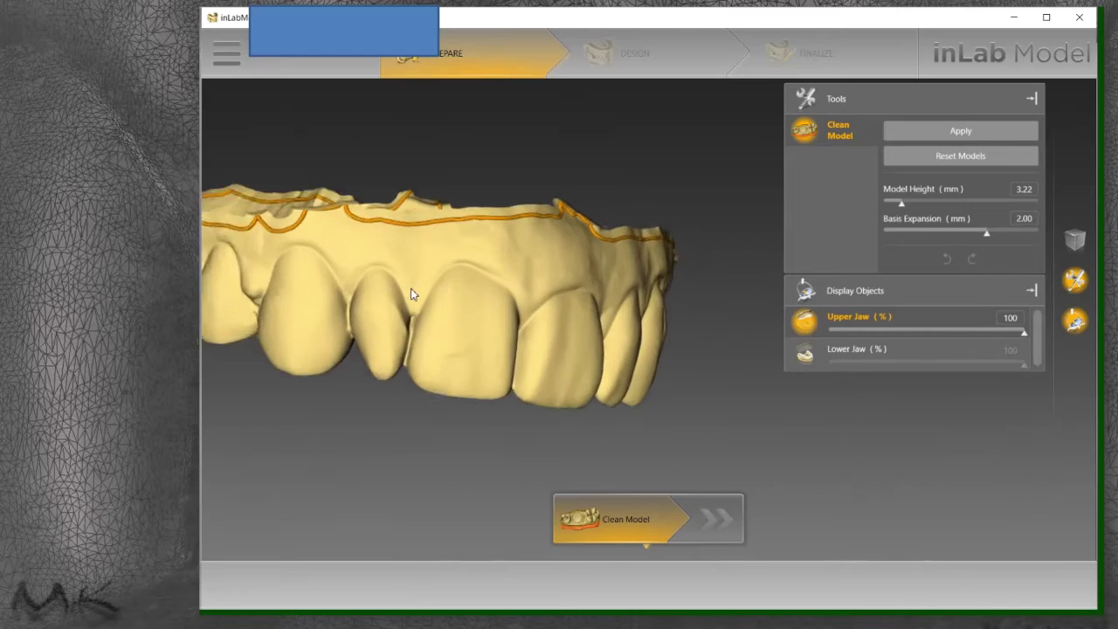
{"action": "middle_click_drag", "start_coordinate": [414, 294], "coordinate": [495, 328]}
{"action": "right_click_drag", "start_coordinate": [495, 328], "coordinate": [516, 317]}
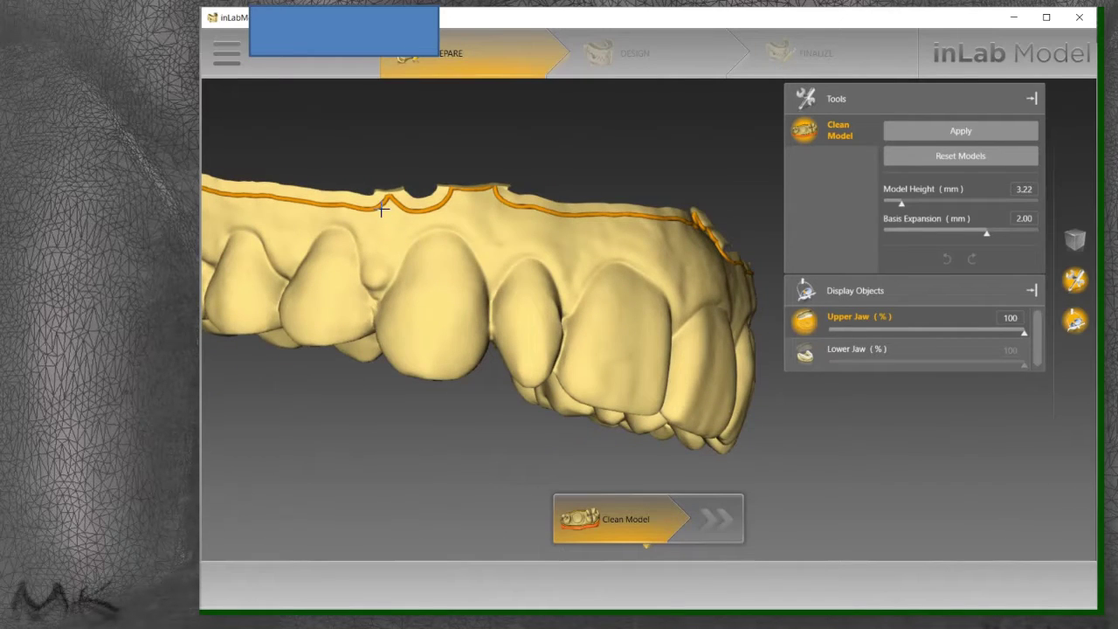
{"action": "left_click_drag", "start_coordinate": [381, 209], "coordinate": [538, 213]}
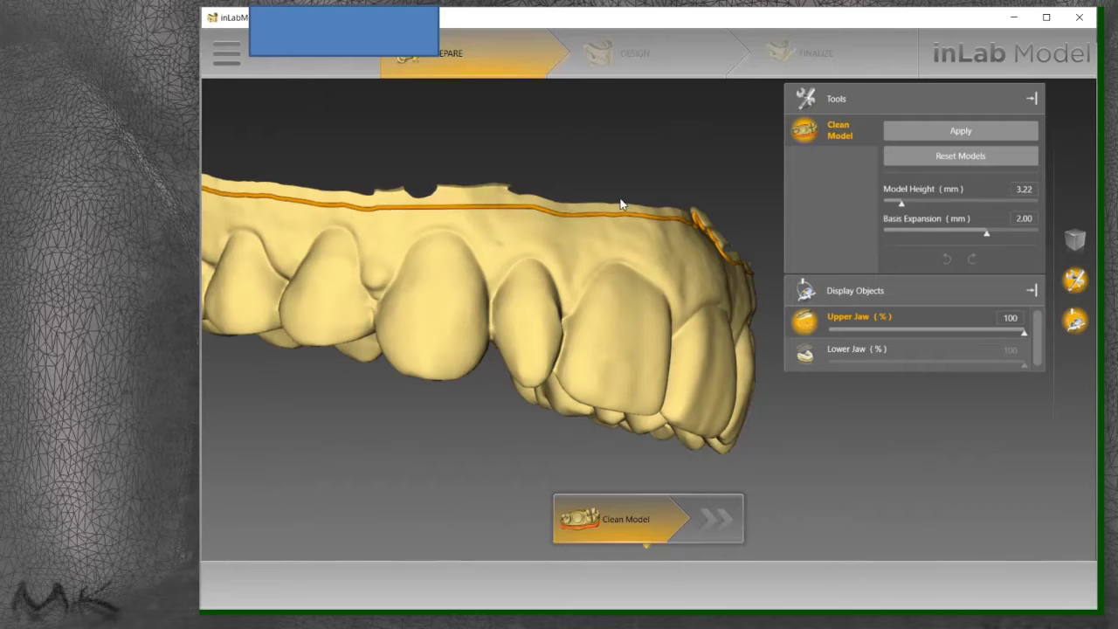
Step: Redraw the trim line smoothly across the front gum above the upper central incisors
{"action": "mouse_move", "coordinate": [621, 204]}
{"action": "right_mouse_down"}
{"action": "mouse_move", "coordinate": [569, 207]}
{"action": "mouse_move", "coordinate": [549, 183]}
{"action": "mouse_move", "coordinate": [486, 279]}
{"action": "mouse_move", "coordinate": [456, 268]}
{"action": "mouse_move", "coordinate": [385, 288]}
{"action": "right_mouse_up"}
{"action": "mouse_move", "coordinate": [346, 299]}
{"action": "left_mouse_down"}
{"action": "mouse_move", "coordinate": [425, 294]}
{"action": "mouse_move", "coordinate": [503, 259]}
{"action": "mouse_move", "coordinate": [557, 215]}
{"action": "left_mouse_up"}
{"action": "right_click_drag", "start_coordinate": [557, 215], "coordinate": [681, 232]}
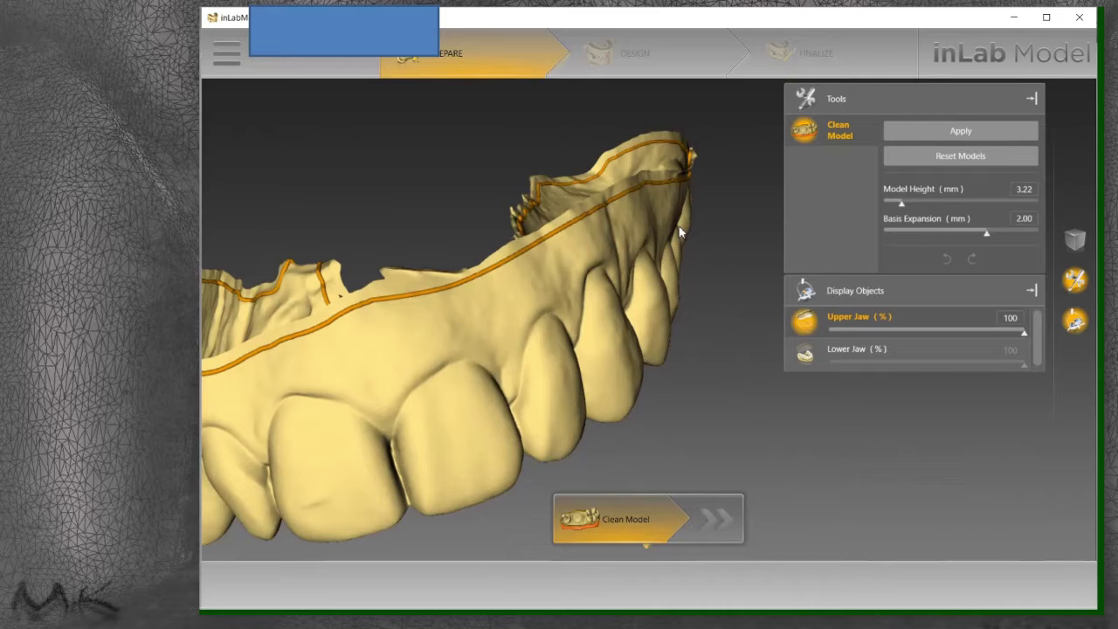
{"action": "right_click_drag", "start_coordinate": [681, 233], "coordinate": [662, 412]}
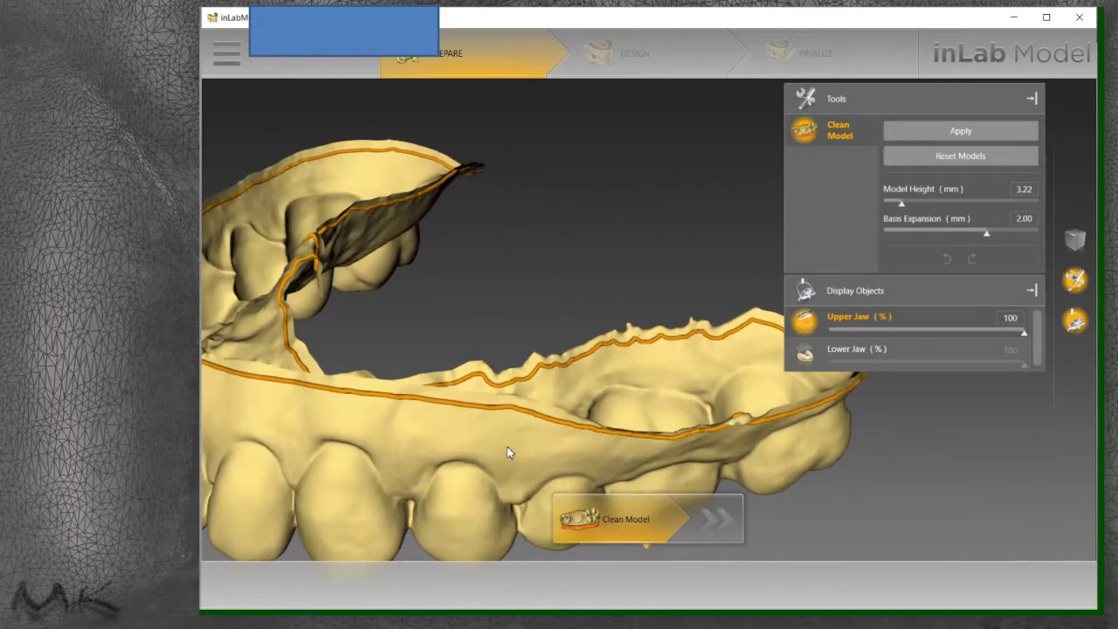
Step: Redraw the trim line smoothly above the upper left back teeth and along the palatal edge, cutting off the jagged scan remnants
{"action": "right_click_drag", "start_coordinate": [506, 449], "coordinate": [492, 297]}
{"action": "left_click_drag", "start_coordinate": [511, 237], "coordinate": [623, 240]}
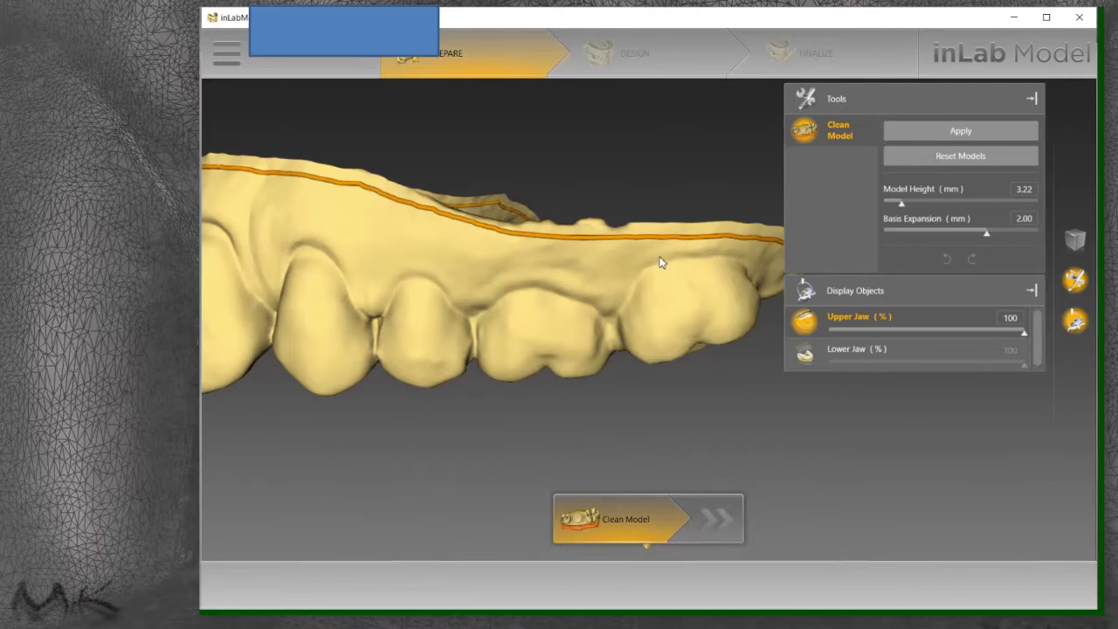
{"action": "middle_click_drag", "start_coordinate": [664, 265], "coordinate": [561, 265]}
{"action": "right_click_drag", "start_coordinate": [561, 265], "coordinate": [374, 237]}
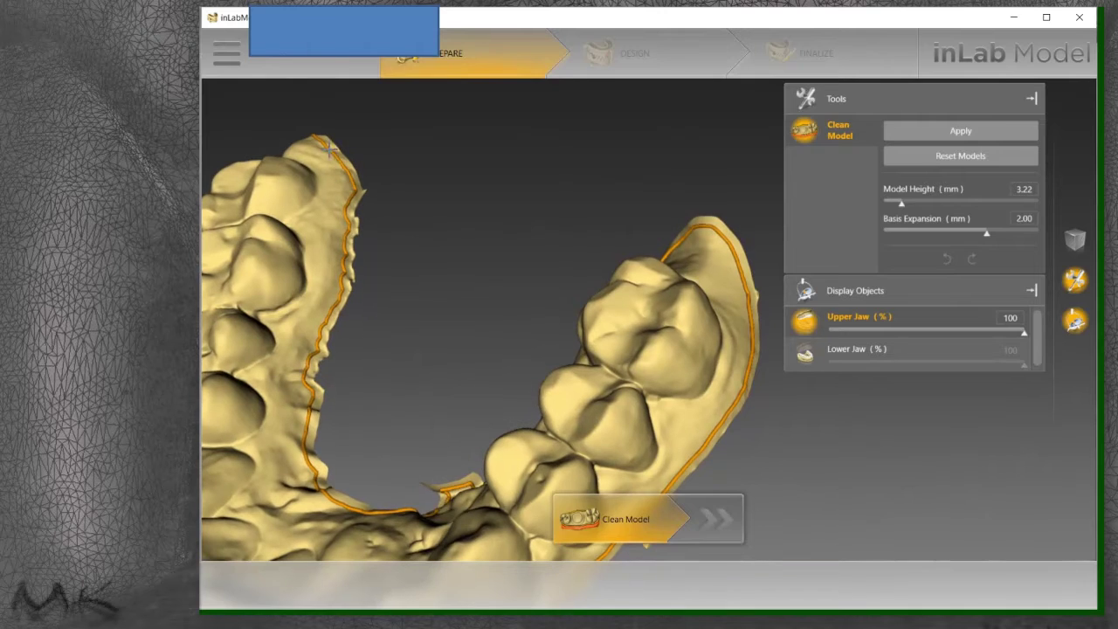
{"action": "mouse_move", "coordinate": [330, 148]}
{"action": "left_mouse_down"}
{"action": "mouse_move", "coordinate": [351, 165]}
{"action": "mouse_move", "coordinate": [335, 285]}
{"action": "mouse_move", "coordinate": [302, 379]}
{"action": "mouse_move", "coordinate": [307, 467]}
{"action": "left_mouse_up"}
{"action": "mouse_move", "coordinate": [307, 466]}
{"action": "right_mouse_down"}
{"action": "mouse_move", "coordinate": [378, 408]}
{"action": "mouse_move", "coordinate": [315, 92]}
{"action": "mouse_move", "coordinate": [387, 184]}
{"action": "mouse_move", "coordinate": [381, 280]}
{"action": "mouse_move", "coordinate": [410, 333]}
{"action": "right_mouse_up"}
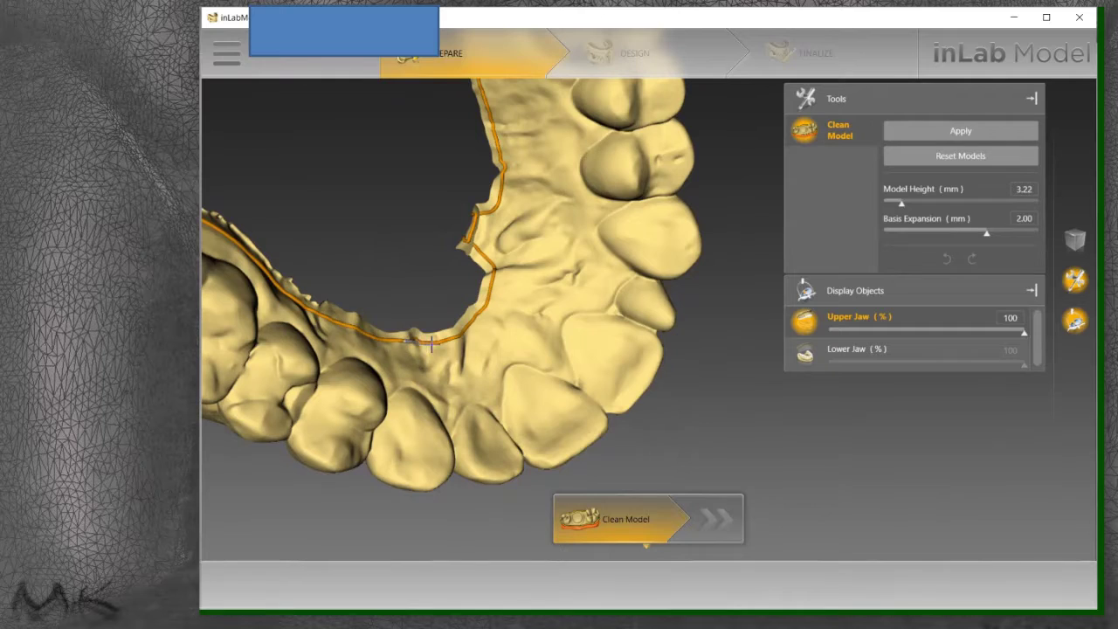
{"action": "mouse_move", "coordinate": [430, 344]}
{"action": "left_mouse_down"}
{"action": "mouse_move", "coordinate": [507, 294]}
{"action": "mouse_move", "coordinate": [501, 213]}
{"action": "mouse_move", "coordinate": [515, 161]}
{"action": "mouse_move", "coordinate": [481, 88]}
{"action": "left_mouse_up"}
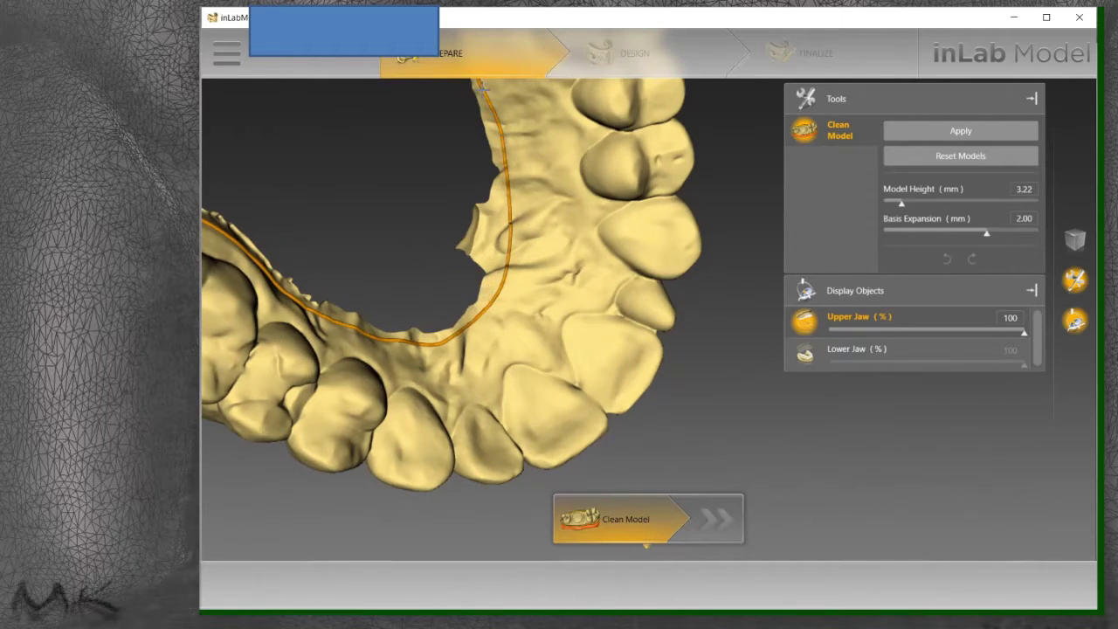
Step: Apply Clean Model to the upper jaw with a 3.99 mm model height and a 0.23 mm basis expansion
{"action": "right_click_drag", "start_coordinate": [482, 89], "coordinate": [430, 232]}
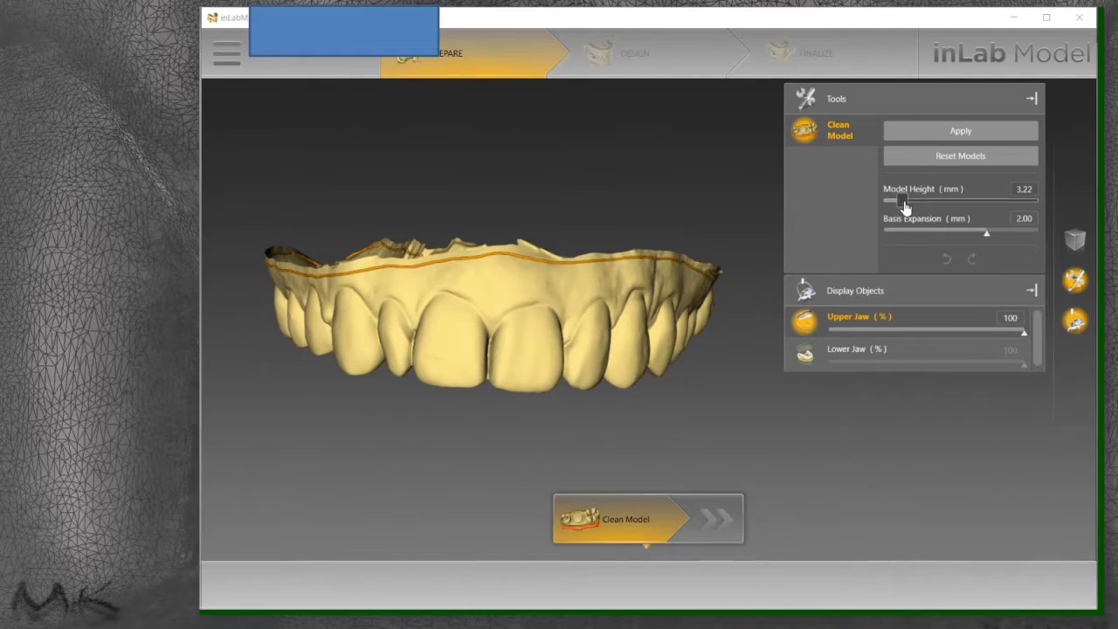
{"action": "left_click_drag", "start_coordinate": [905, 199], "coordinate": [913, 210]}
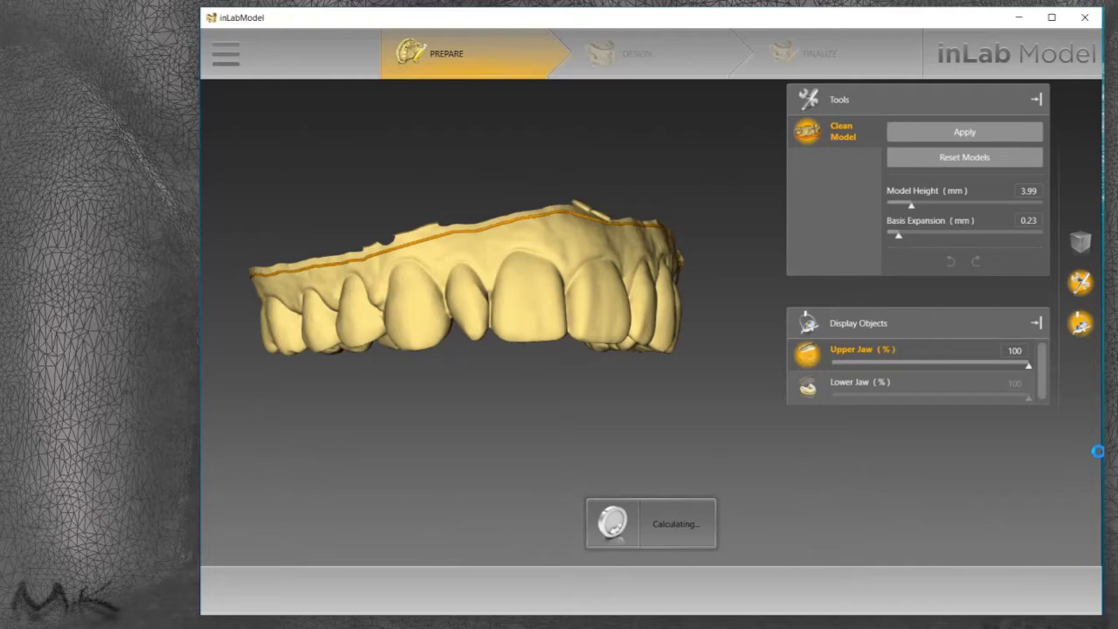
{"action": "left_click_drag", "start_coordinate": [1098, 452], "coordinate": [1093, 444]}
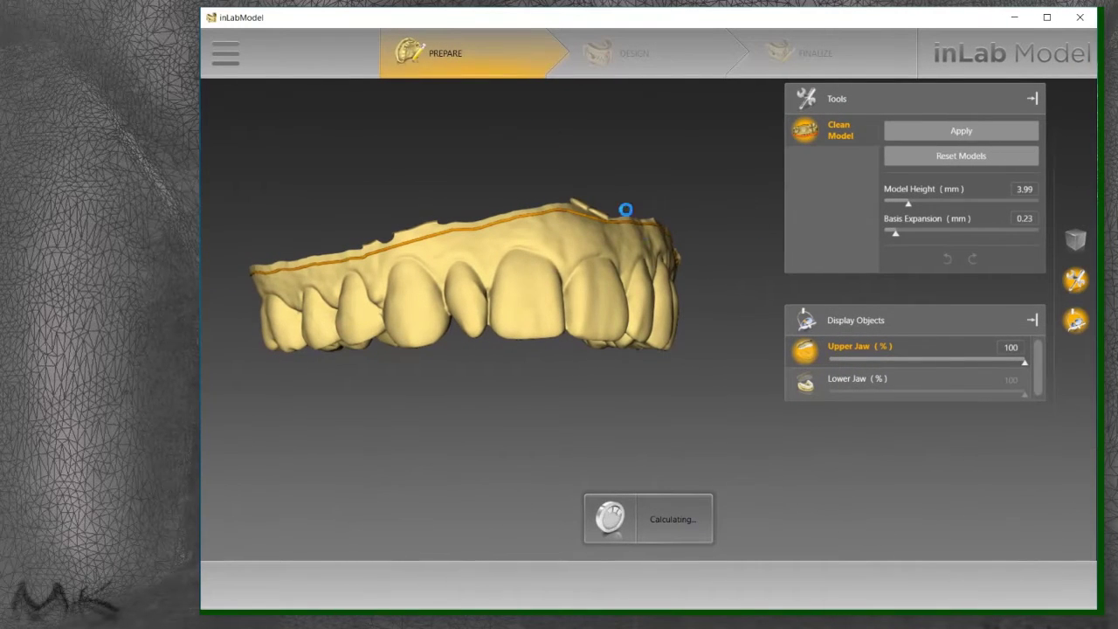
{"action": "right_click_drag", "start_coordinate": [626, 210], "coordinate": [642, 272]}
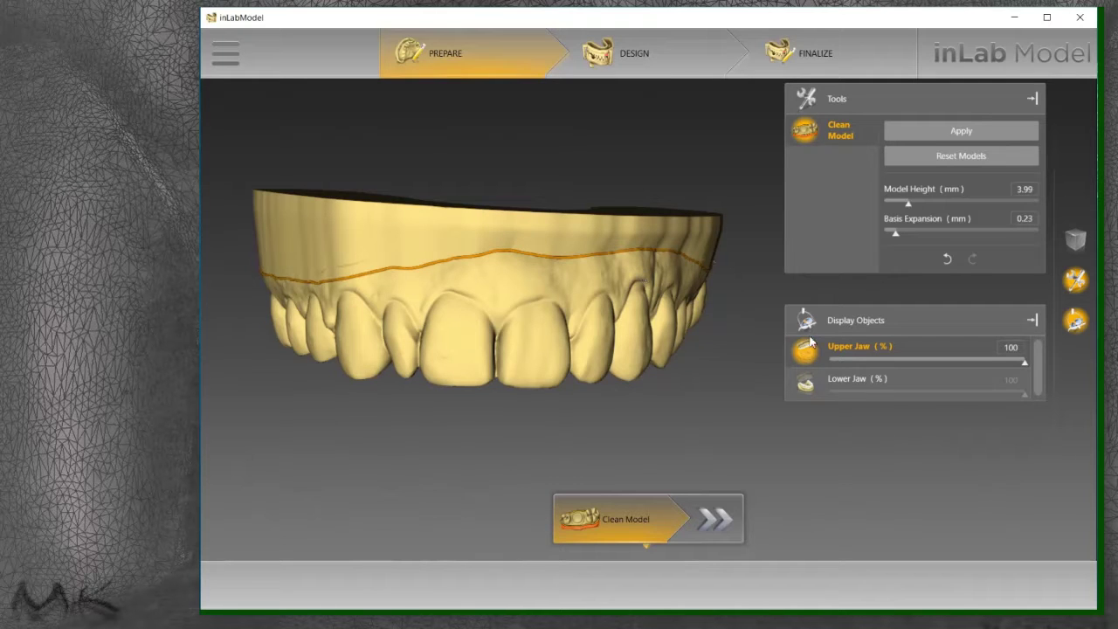
{"action": "right_click_drag", "start_coordinate": [688, 353], "coordinate": [531, 315]}
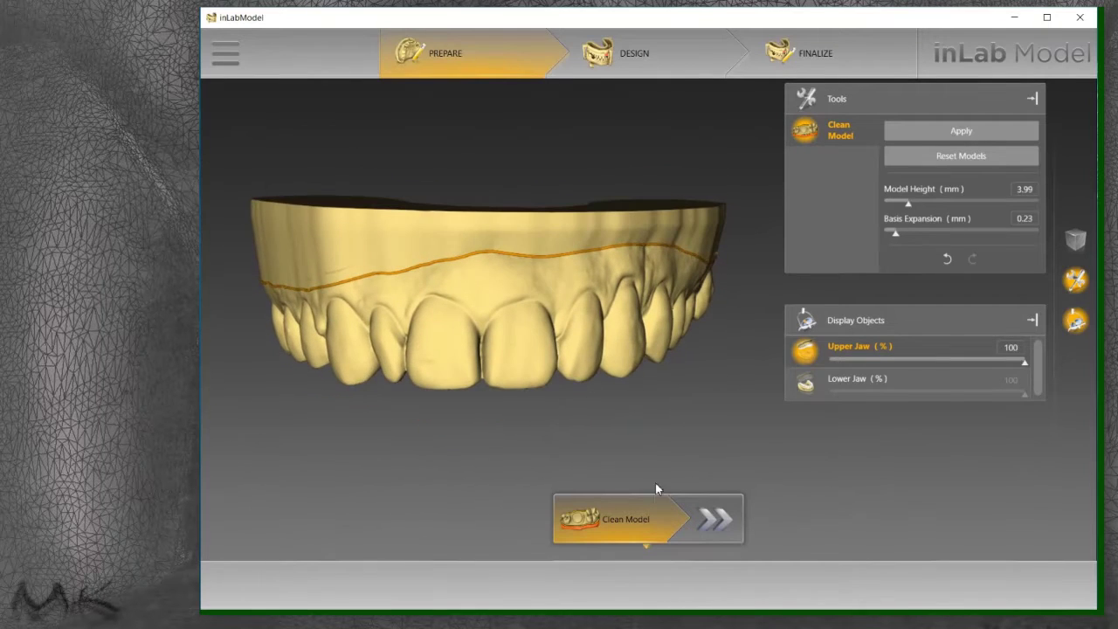
Step: Advance to the Design phase and go straight to Add Supports, skipping the dies and gingiva mask
{"action": "left_click", "coordinate": [710, 529]}
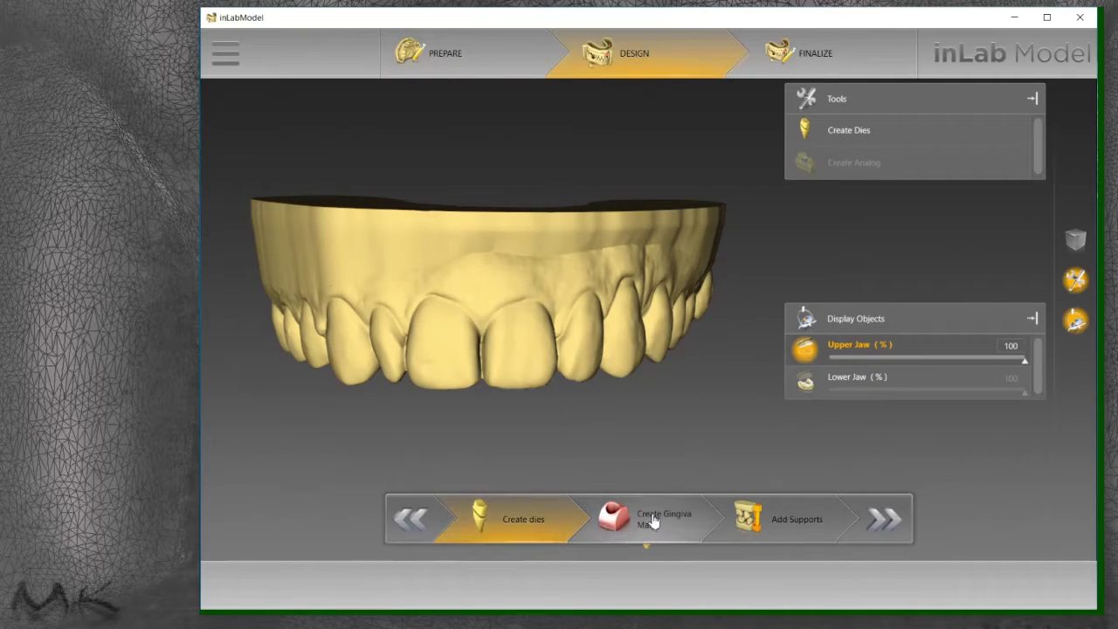
{"action": "left_click", "coordinate": [782, 520]}
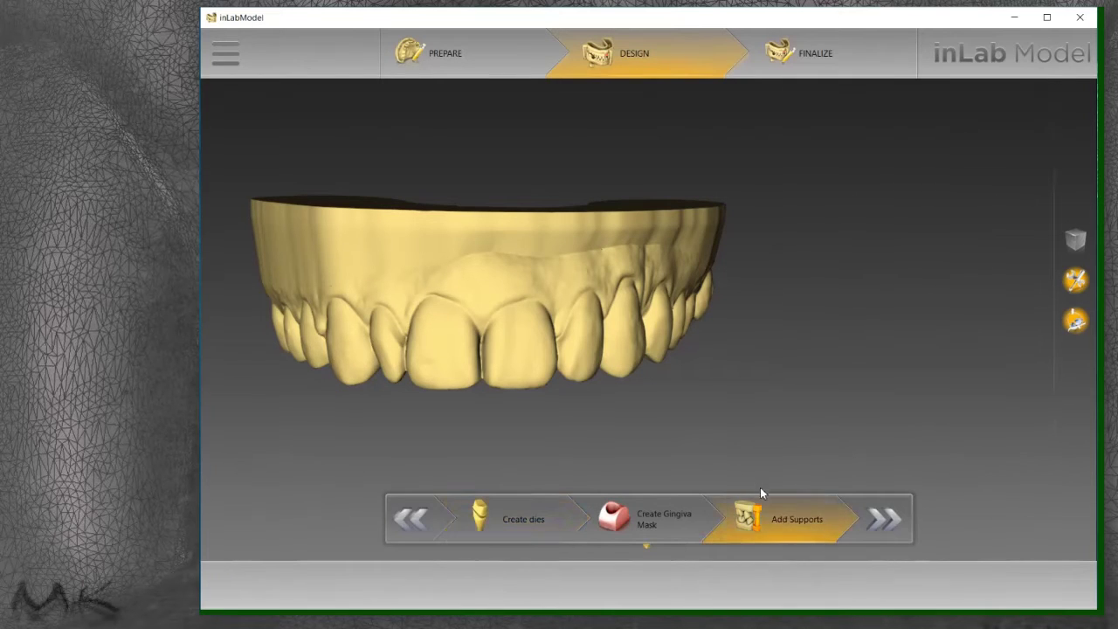
{"action": "middle_click_drag", "start_coordinate": [702, 353], "coordinate": [400, 227]}
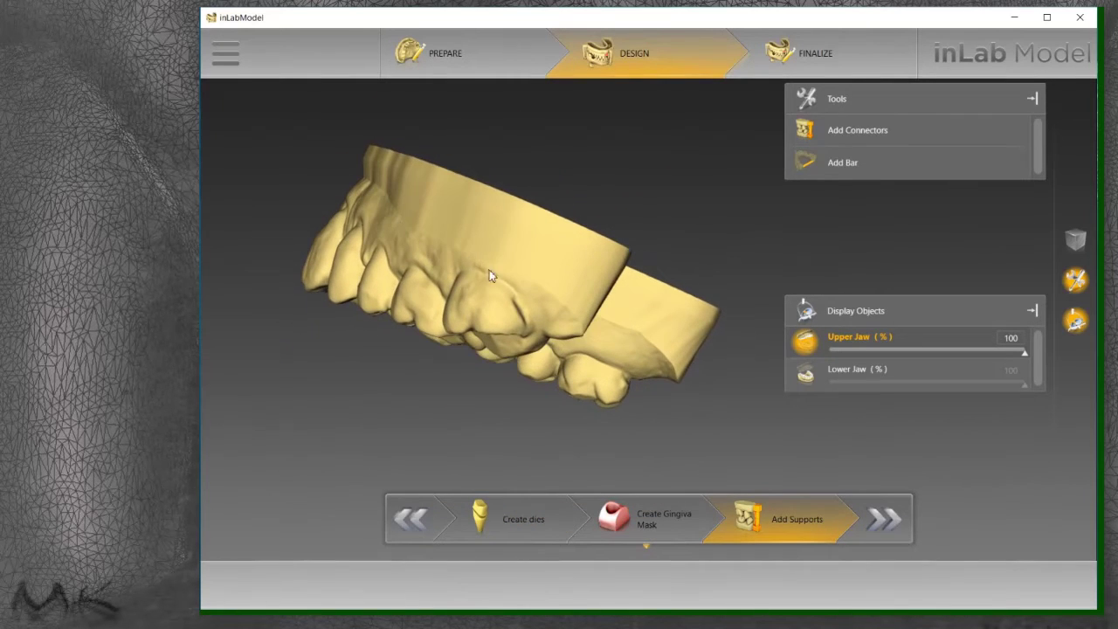
Step: Try bridging the rear ends of the upper jaw with a bar 2.72 mm wide and 12.28 mm high
{"action": "left_click", "coordinate": [840, 168]}
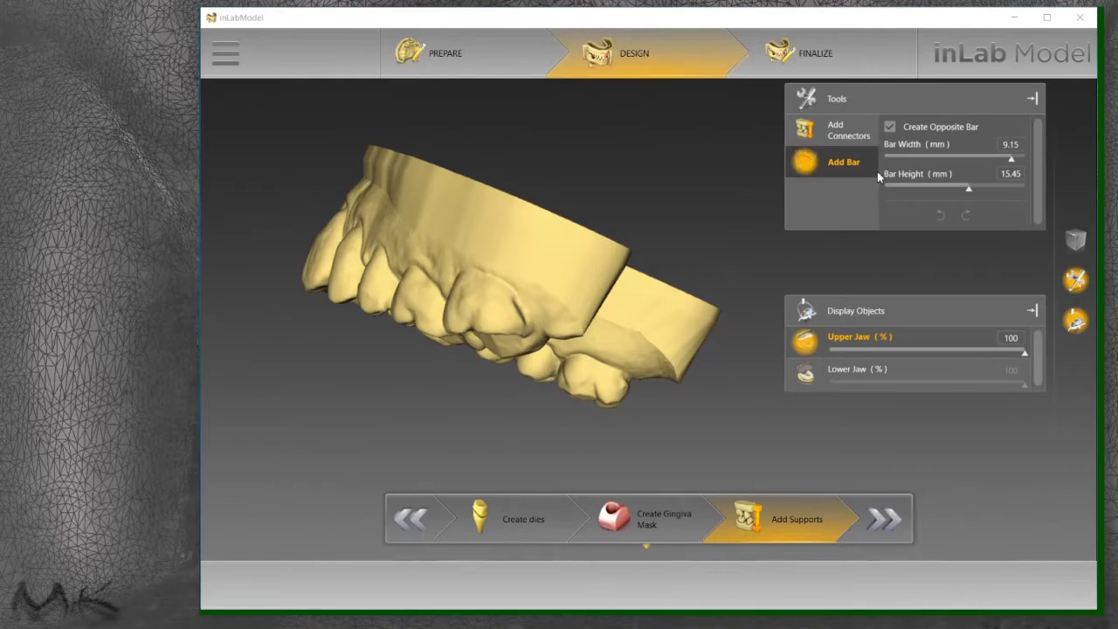
{"action": "left_click", "coordinate": [616, 281]}
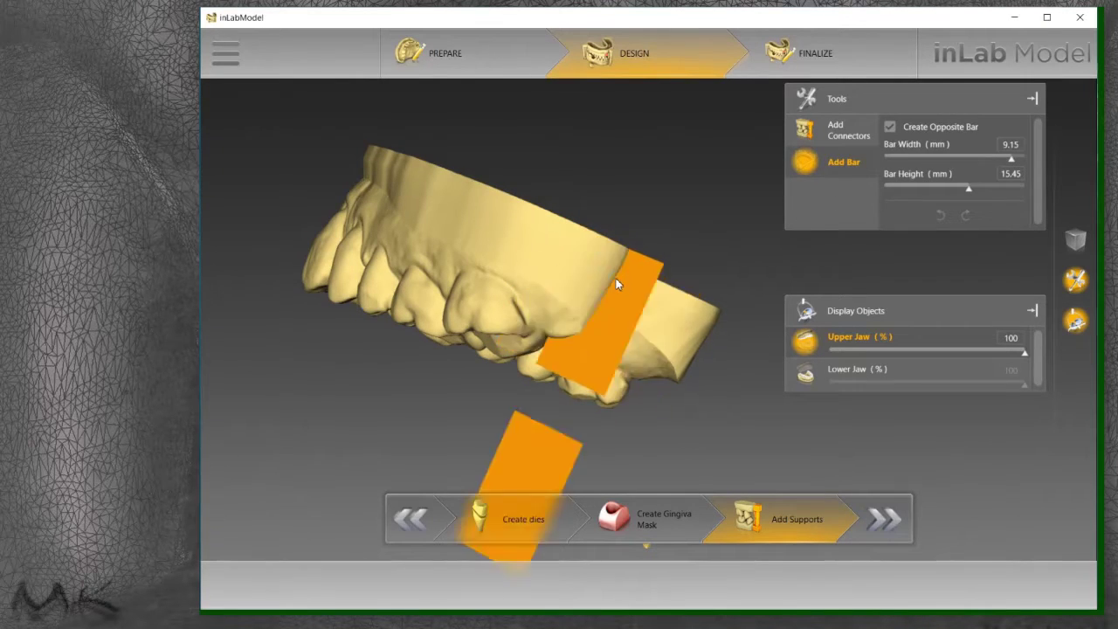
{"action": "left_click", "coordinate": [706, 315]}
{"action": "left_click_drag", "start_coordinate": [706, 315], "coordinate": [664, 377]}
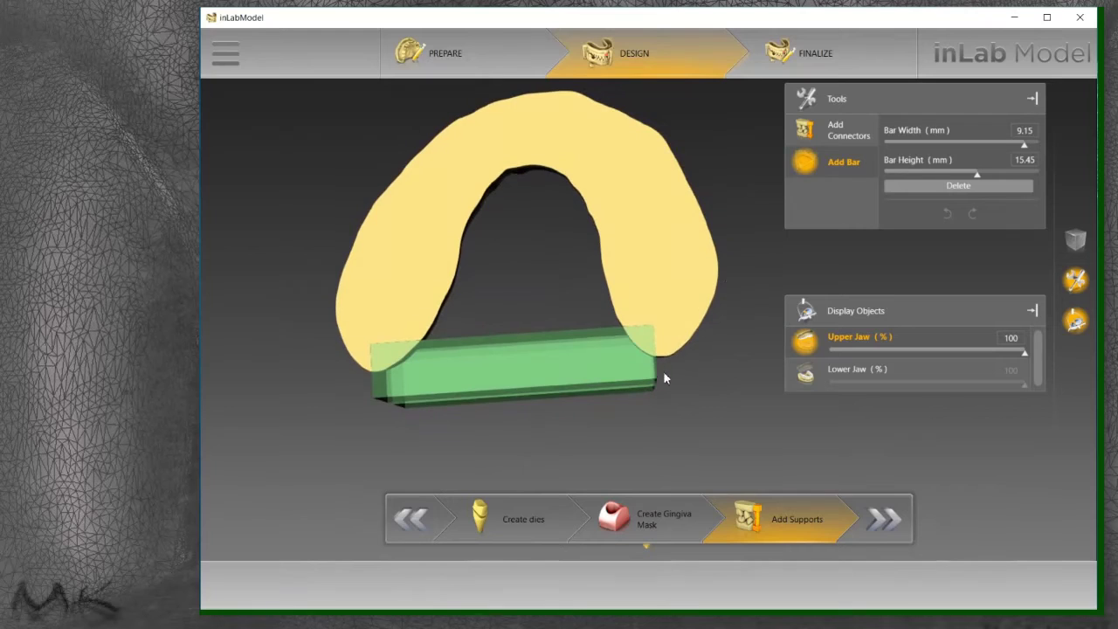
{"action": "left_click_drag", "start_coordinate": [979, 173], "coordinate": [914, 147]}
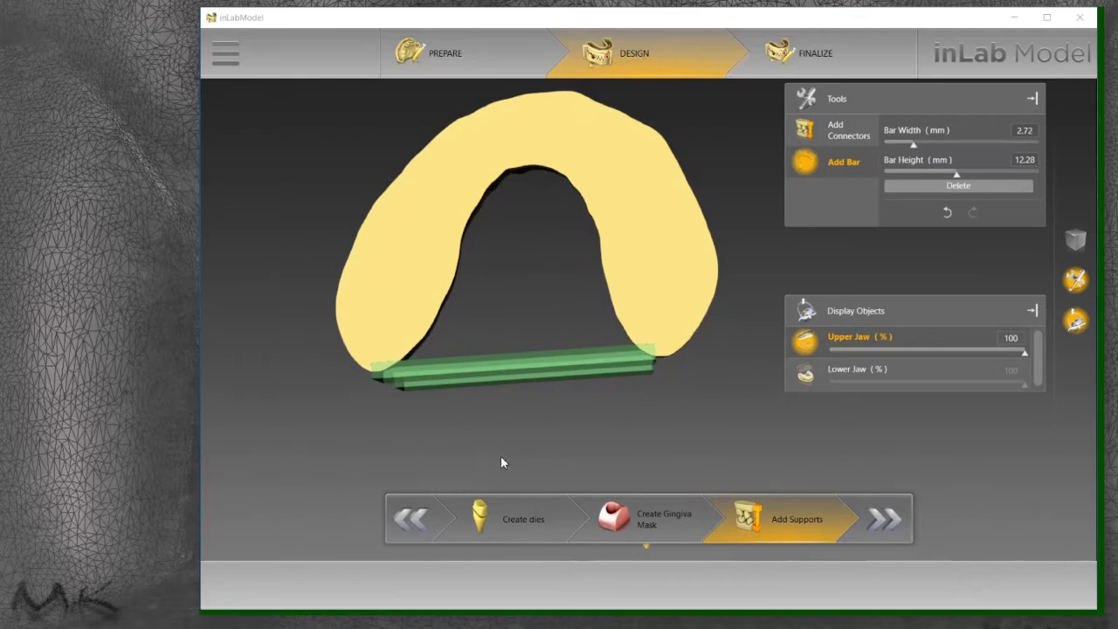
Step: Delete the bar spanning the rear ends of the upper jaw
{"action": "middle_click_drag", "start_coordinate": [503, 463], "coordinate": [500, 368]}
{"action": "middle_click_drag", "start_coordinate": [669, 245], "coordinate": [664, 273]}
{"action": "left_click", "coordinate": [947, 186]}
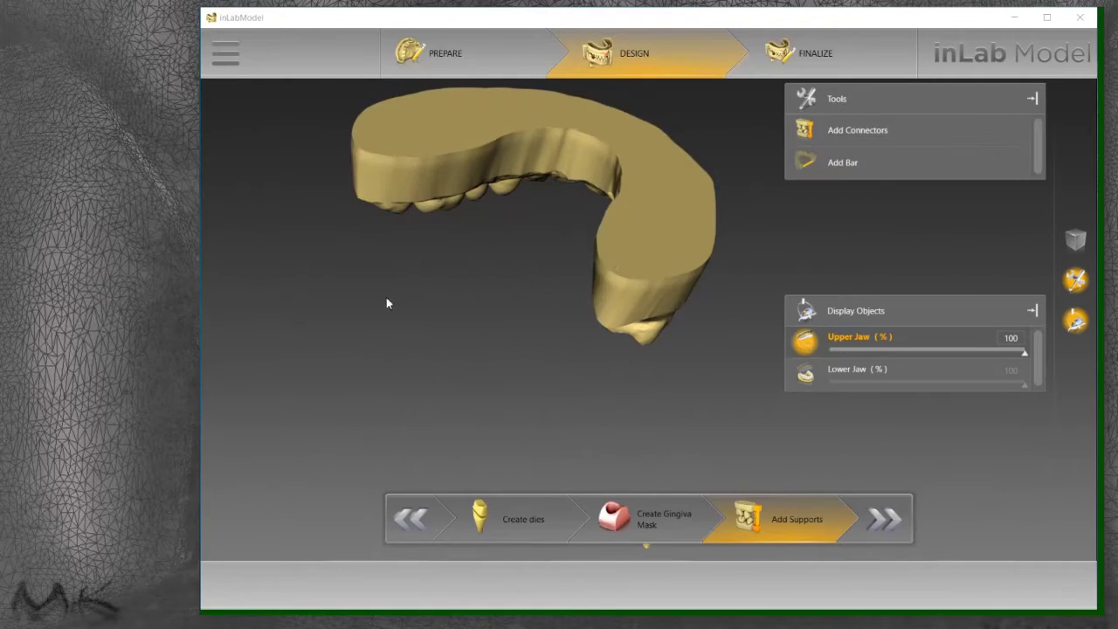
Step: Add a bar 1.52 mm wide and 11.21 mm high between the two rear ends of the upper jaw base
{"action": "middle_click_drag", "start_coordinate": [387, 305], "coordinate": [755, 253]}
{"action": "left_click", "coordinate": [887, 168]}
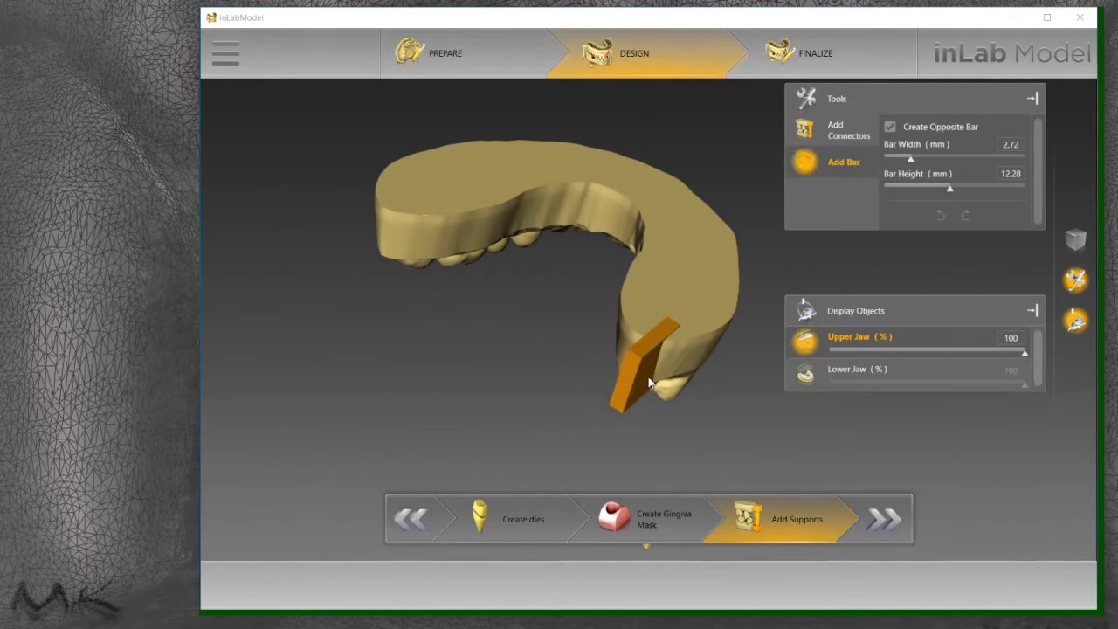
{"action": "middle_click_drag", "start_coordinate": [610, 417], "coordinate": [617, 394]}
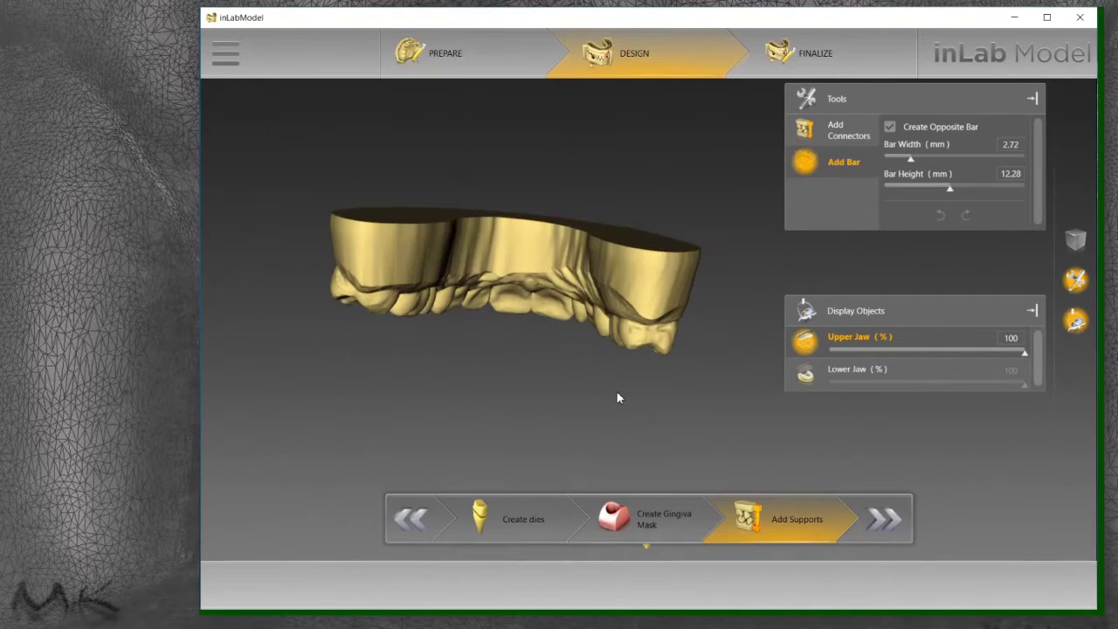
{"action": "mouse_move", "coordinate": [909, 163]}
{"action": "left_mouse_down"}
{"action": "mouse_move", "coordinate": [939, 164]}
{"action": "mouse_move", "coordinate": [891, 162]}
{"action": "left_mouse_up"}
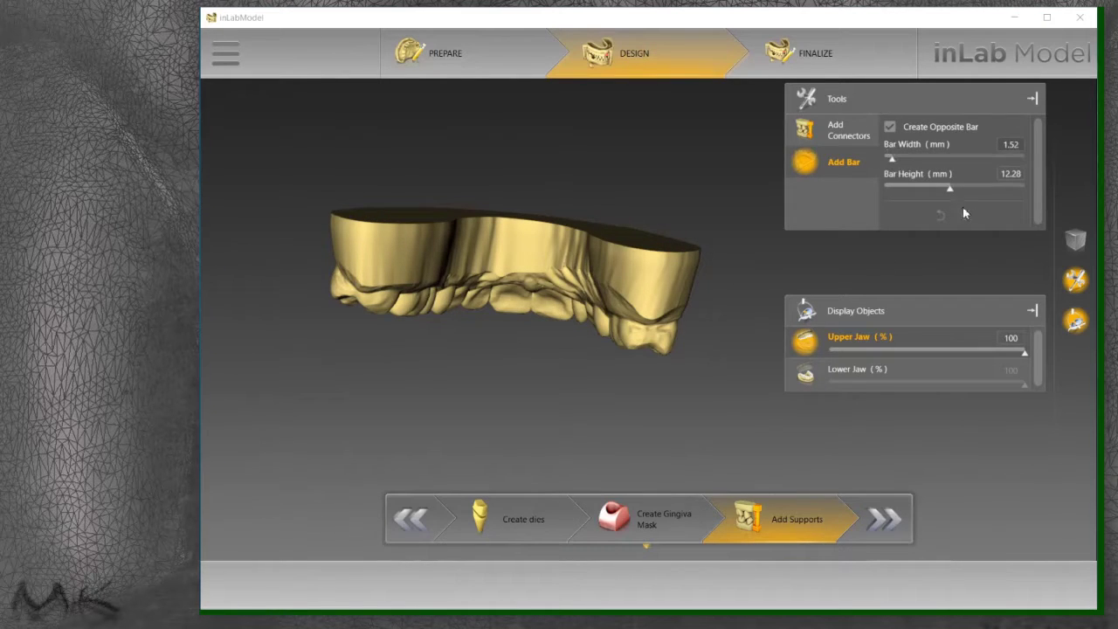
{"action": "left_click_drag", "start_coordinate": [949, 188], "coordinate": [943, 193]}
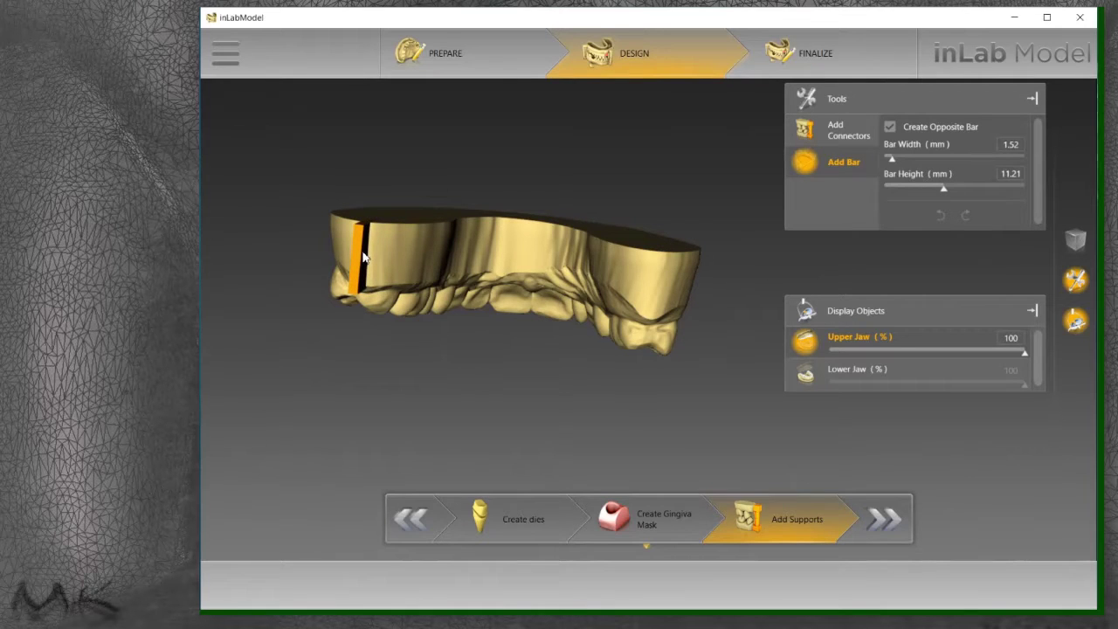
{"action": "left_click_drag", "start_coordinate": [365, 255], "coordinate": [663, 291]}
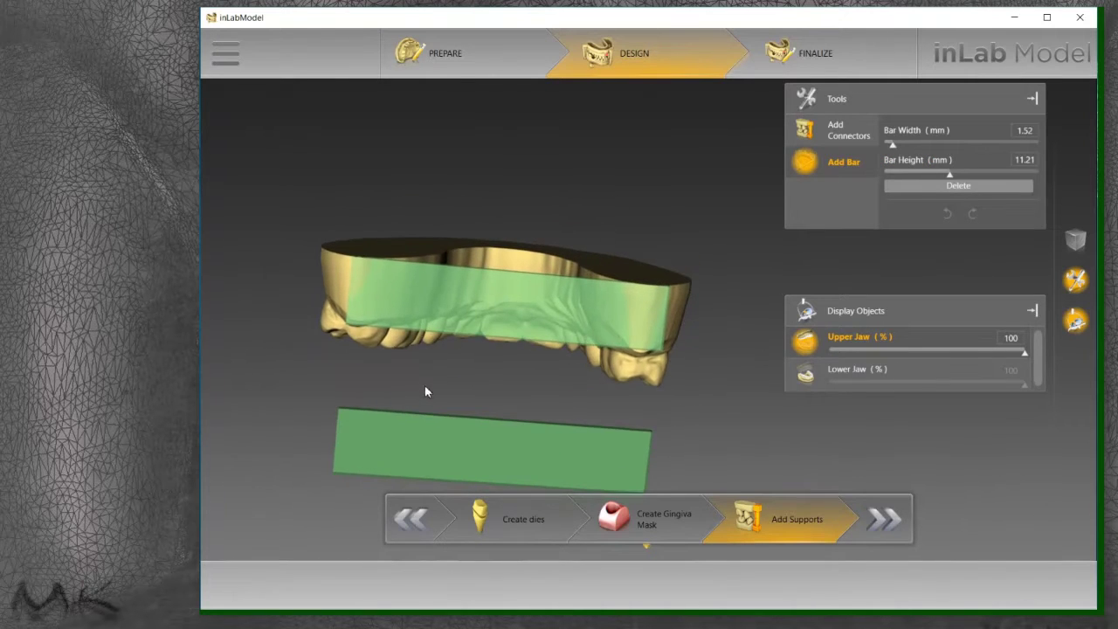
Step: Widen the bar between the rear ends of the upper jaw and advance to the Finalize phase
{"action": "middle_click_drag", "start_coordinate": [425, 391], "coordinate": [451, 257]}
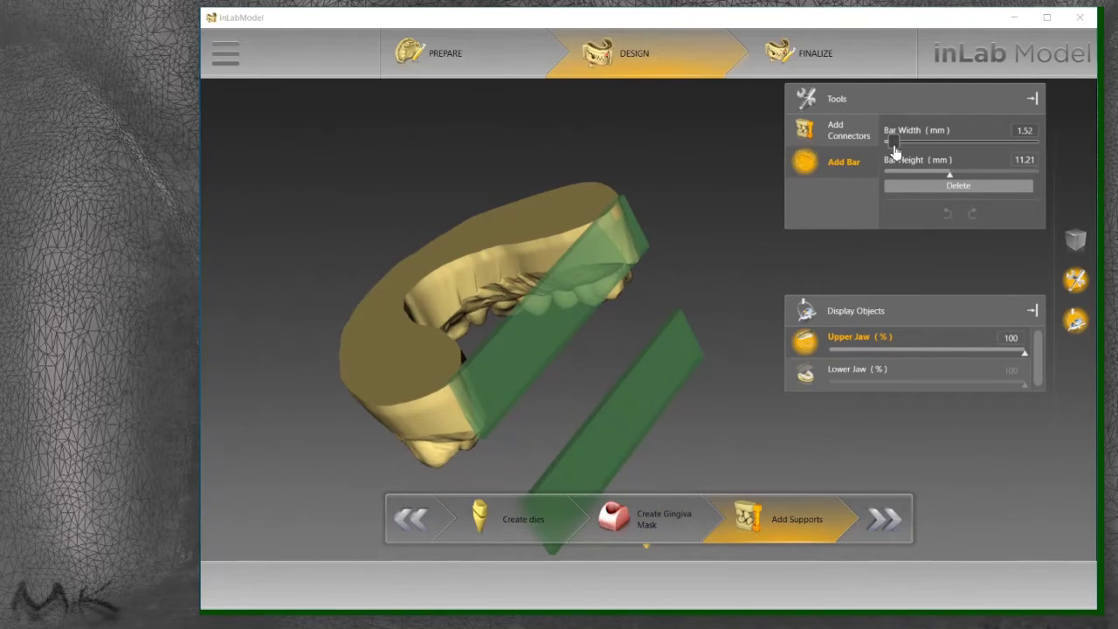
{"action": "left_click_drag", "start_coordinate": [892, 145], "coordinate": [911, 146]}
{"action": "middle_click_drag", "start_coordinate": [586, 367], "coordinate": [549, 282]}
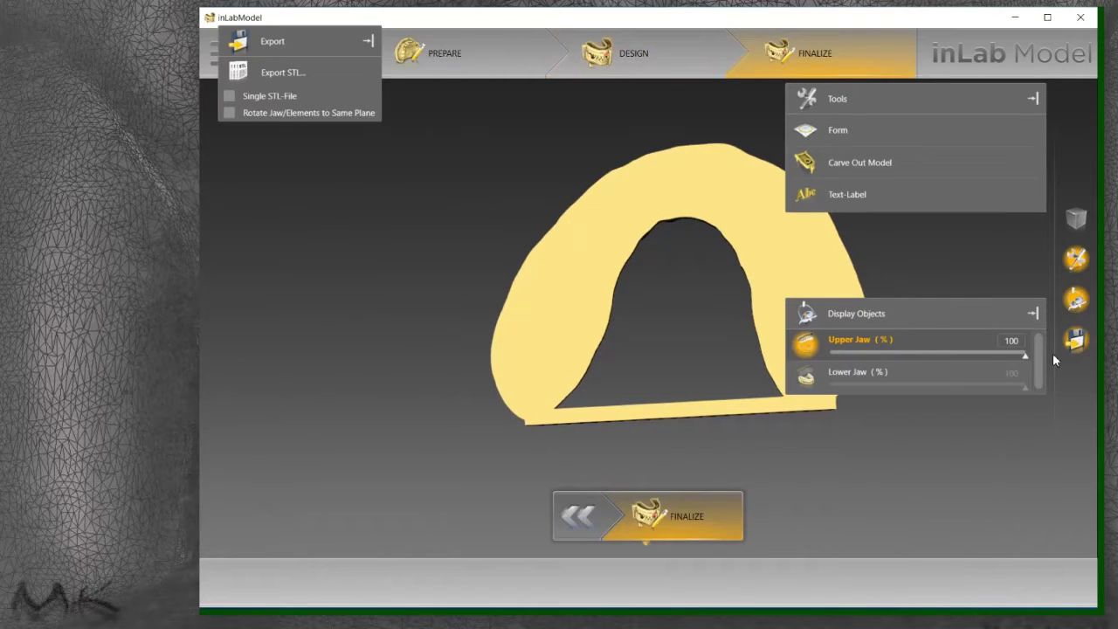
Step: Carve out the upper jaw model with a wall thickness of 2.00 mm
{"action": "middle_click_drag", "start_coordinate": [571, 326], "coordinate": [458, 349]}
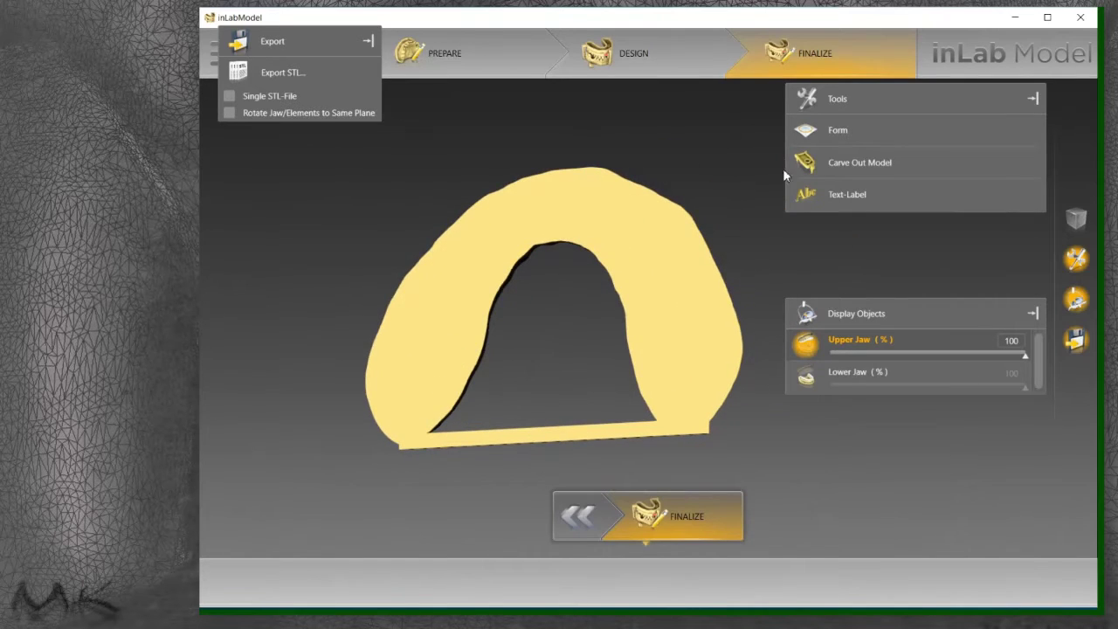
{"action": "left_click", "coordinate": [840, 164]}
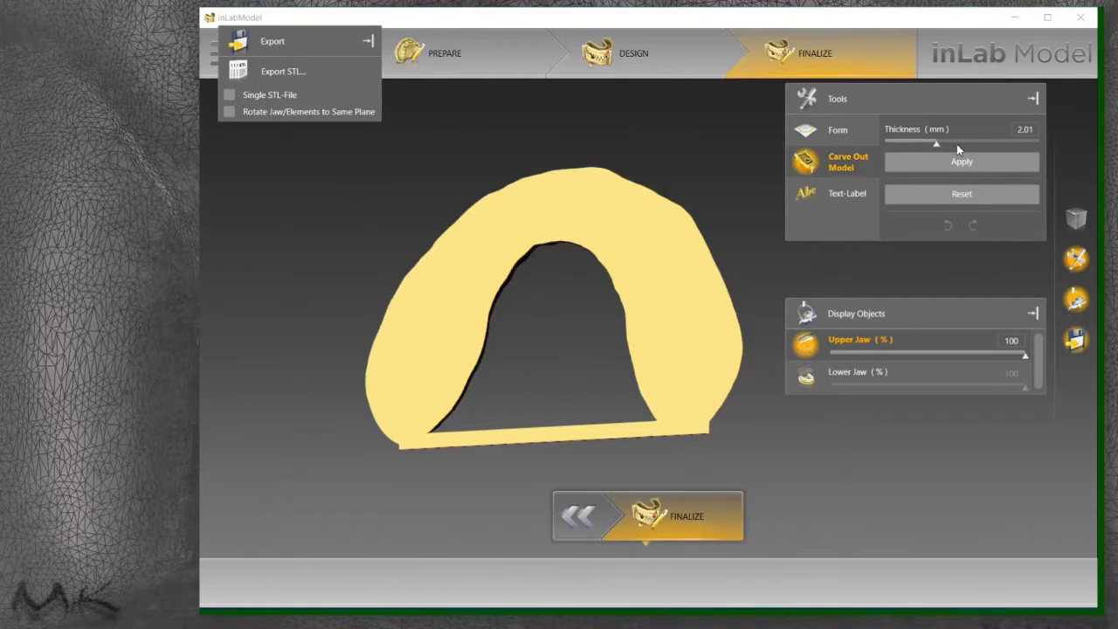
{"action": "mouse_move", "coordinate": [942, 151]}
{"action": "left_mouse_down"}
{"action": "mouse_move", "coordinate": [918, 149]}
{"action": "mouse_move", "coordinate": [940, 152]}
{"action": "left_mouse_up"}
{"action": "left_click", "coordinate": [919, 166]}
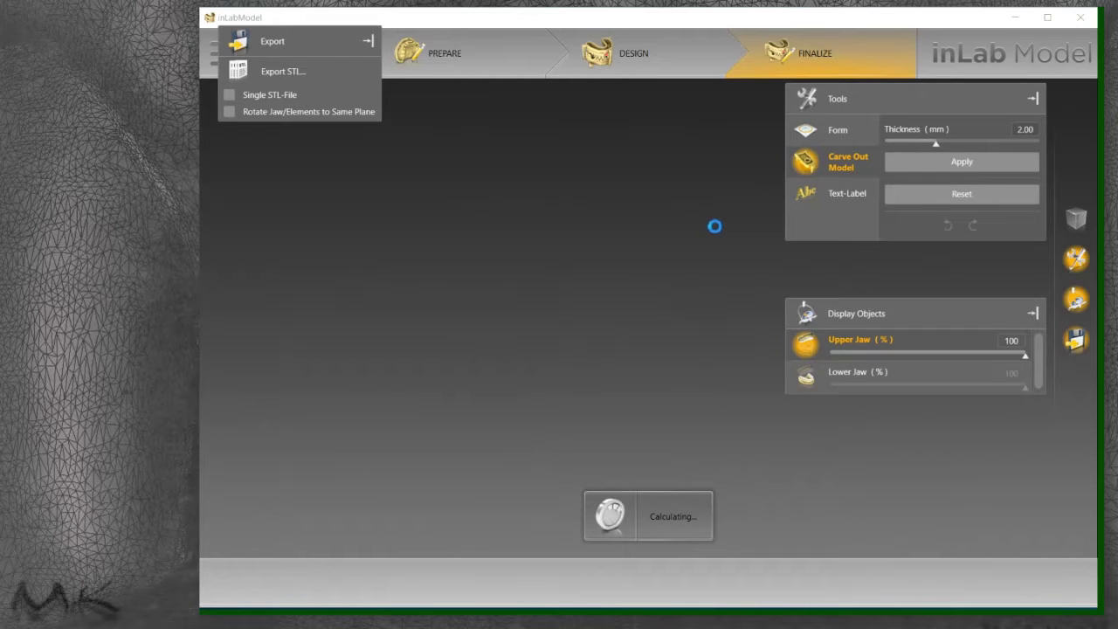
Step: Place a recessed text label with a 4.00 mm font size on the base's outer wall above the upper right back teeth
{"action": "middle_click_drag", "start_coordinate": [693, 256], "coordinate": [546, 265]}
{"action": "scroll", "coordinate": [525, 199], "scroll_direction": "up", "scroll_amount": 3}
{"action": "scroll", "coordinate": [525, 199], "scroll_direction": "down", "scroll_amount": 2}
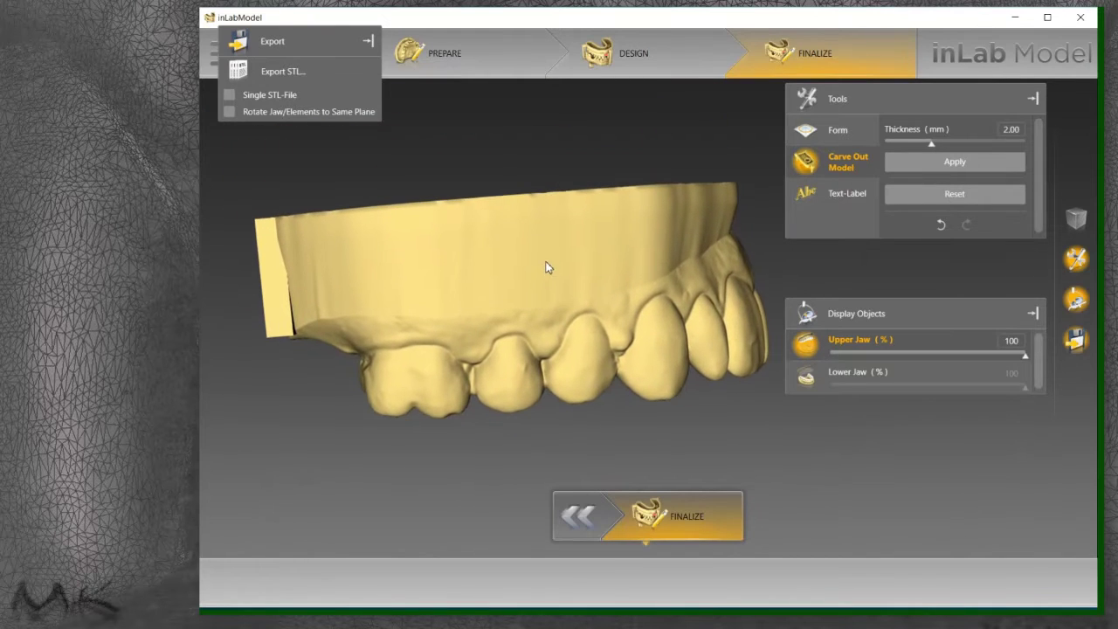
{"action": "left_click", "coordinate": [837, 199]}
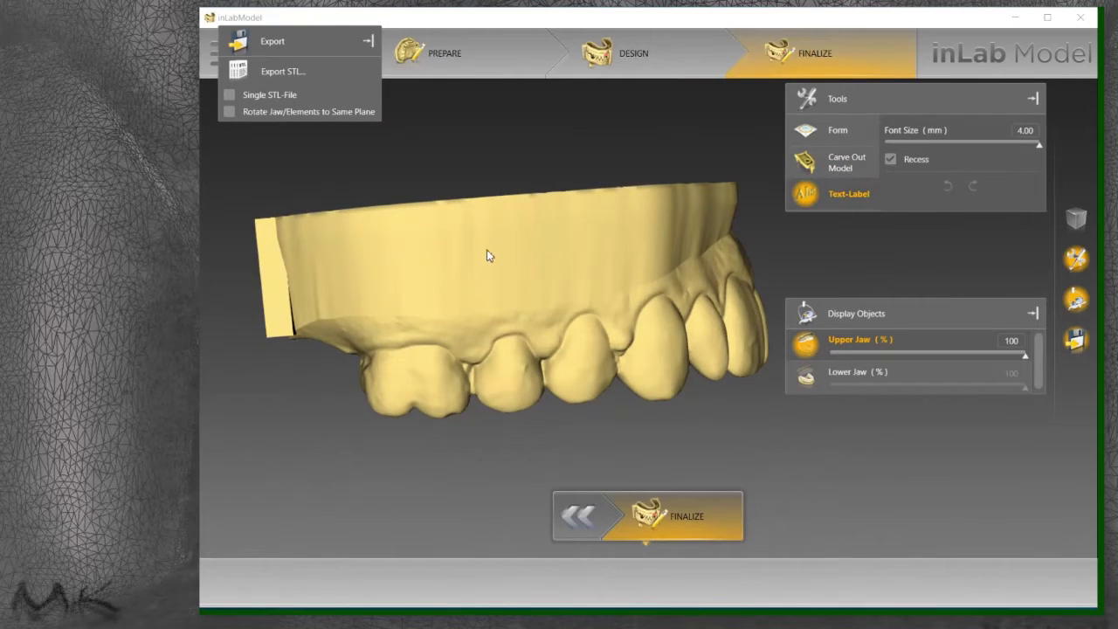
{"action": "left_click", "coordinate": [399, 266]}
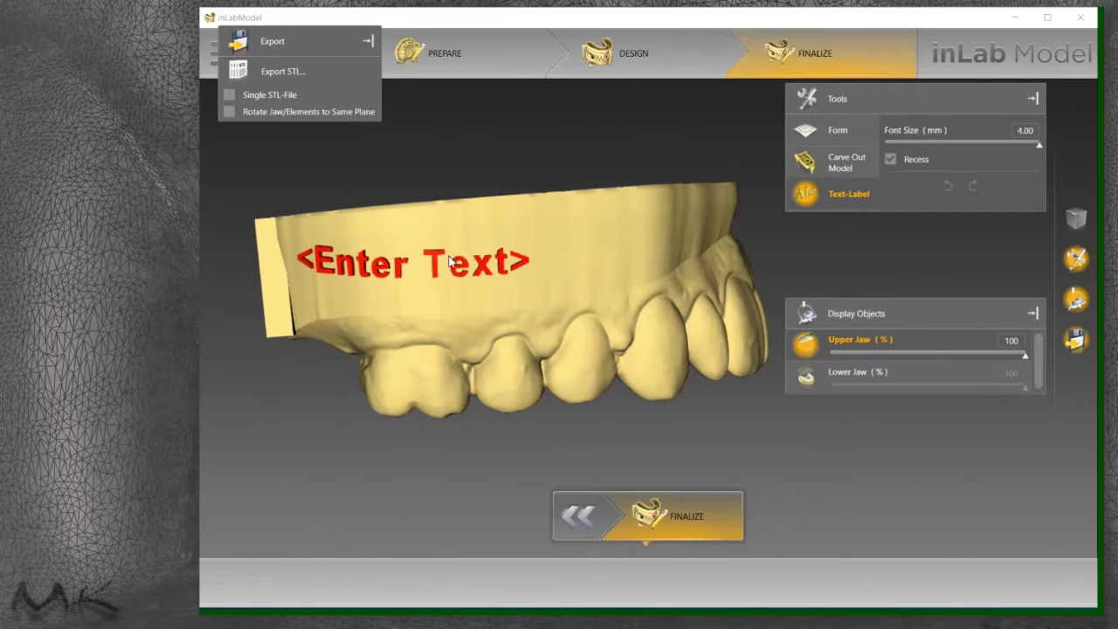
{"action": "left_click_drag", "start_coordinate": [589, 258], "coordinate": [769, 254]}
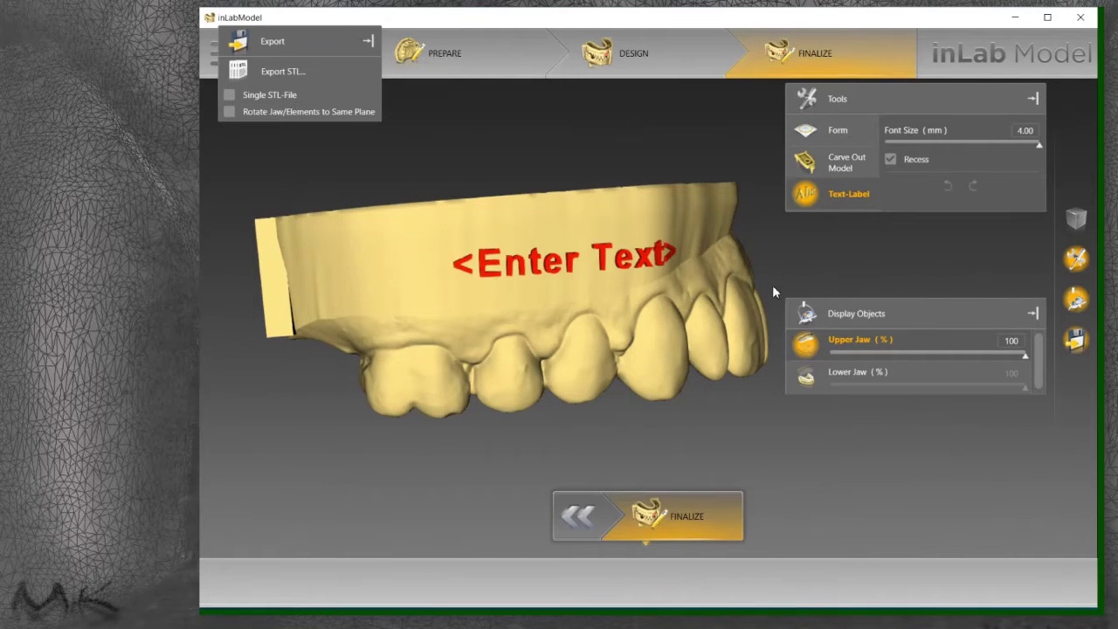
{"action": "left_click", "coordinate": [617, 287]}
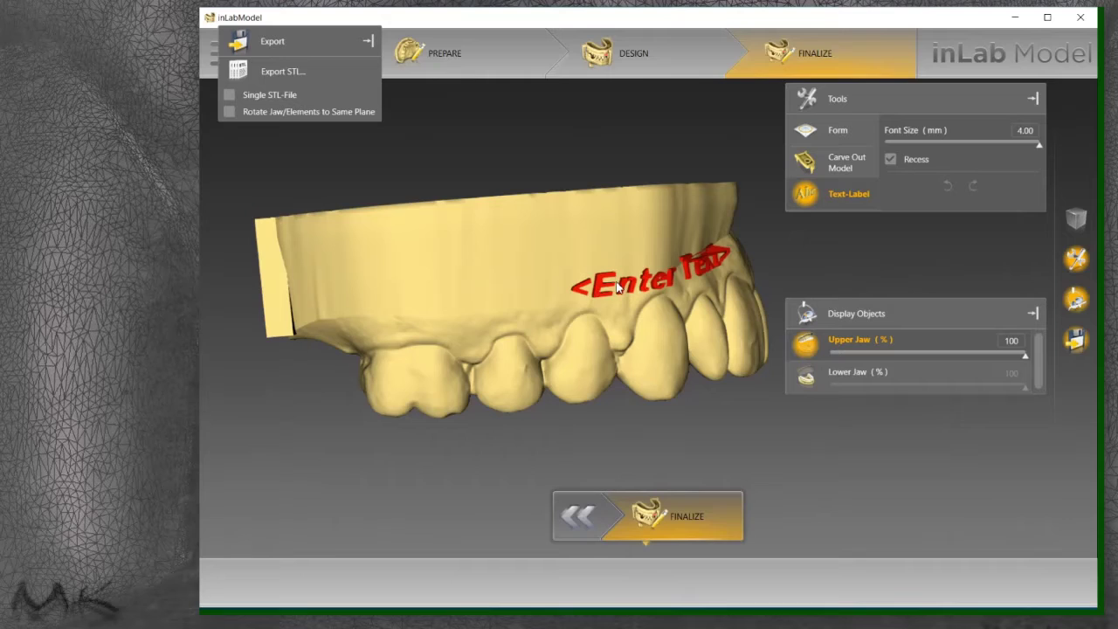
{"action": "left_click", "coordinate": [489, 234]}
{"action": "left_click_drag", "start_coordinate": [497, 241], "coordinate": [507, 248]}
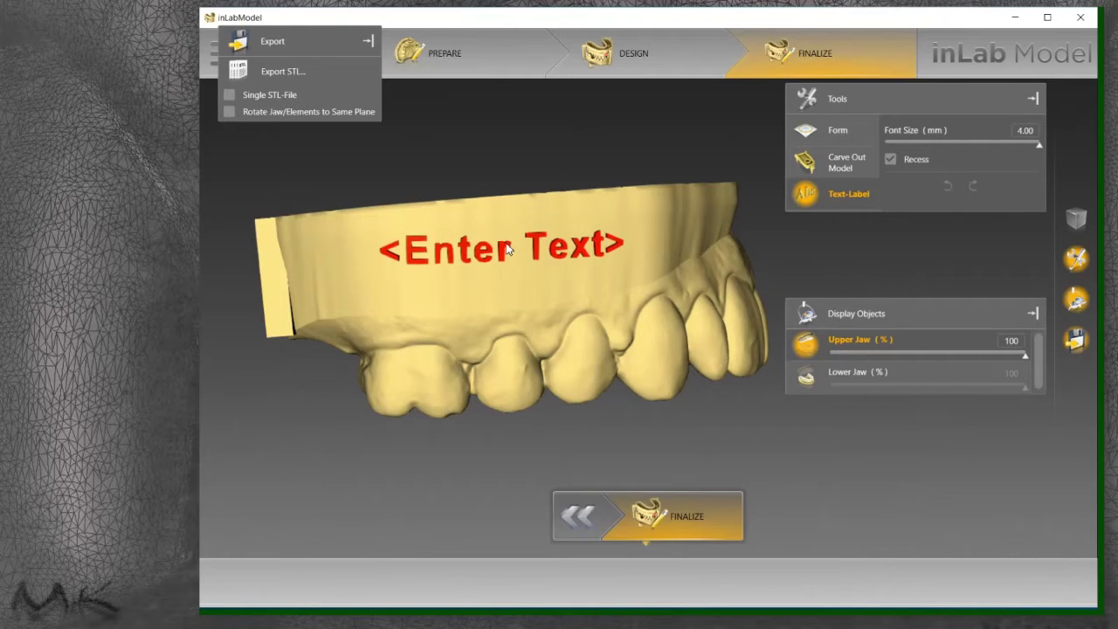
Step: Set the label's text to "Test"
{"action": "type", "text": "Tes"}
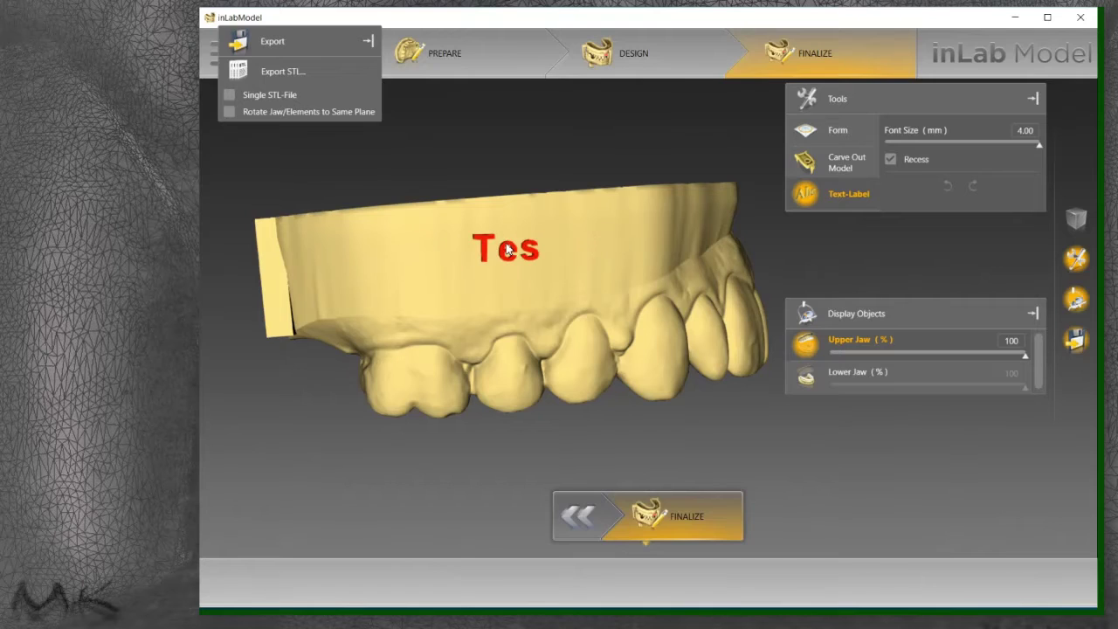
{"action": "type", "text": "t"}
{"action": "key", "text": "BackSpace"}
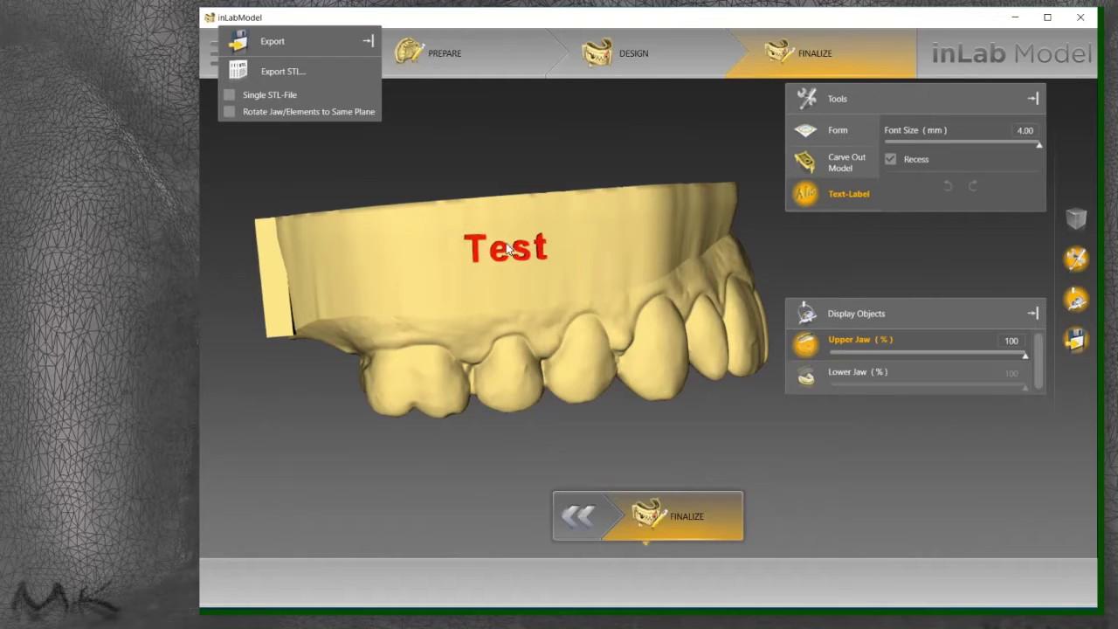
Step: Complete the label text as "Test Model", recess it into the base's outer wall and switch to the Form tool
{"action": "type", "text": "Model"}
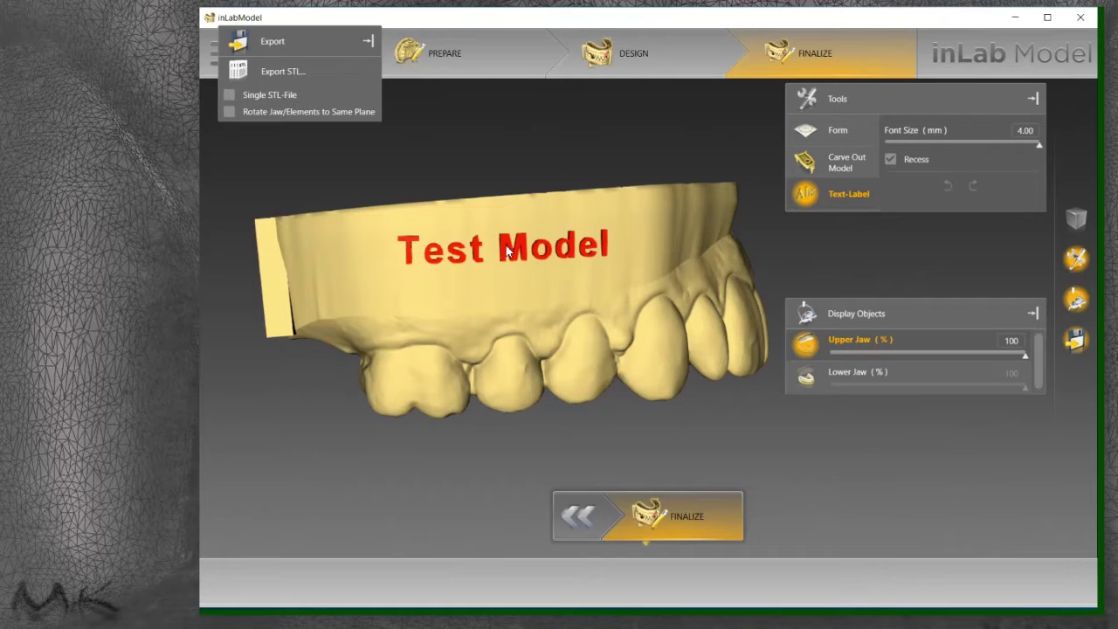
{"action": "key", "text": "Return"}
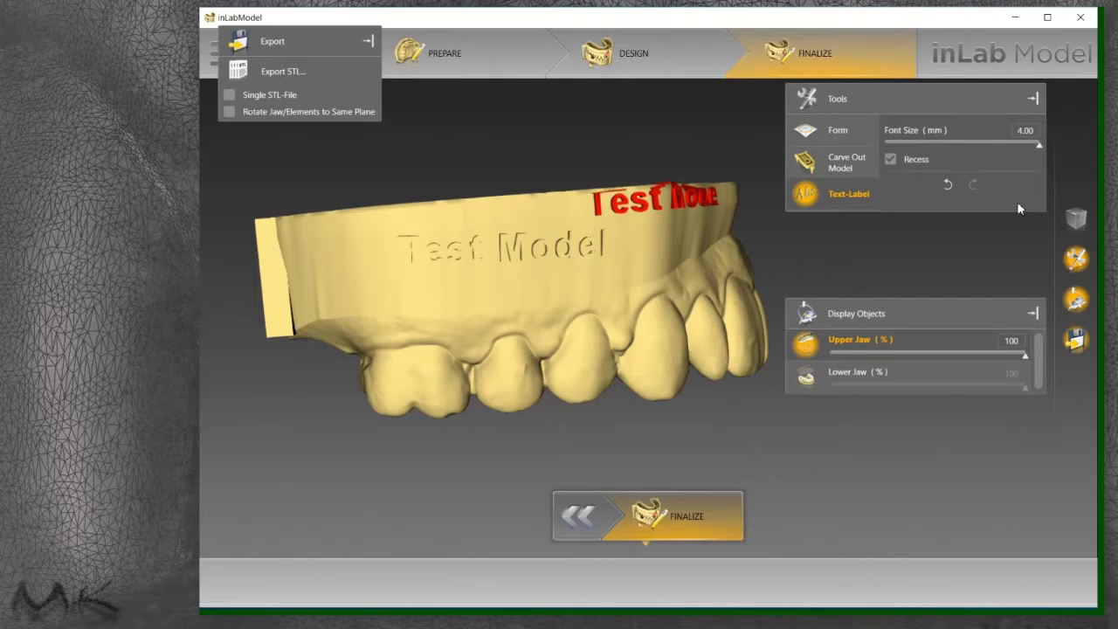
{"action": "left_click", "coordinate": [838, 136]}
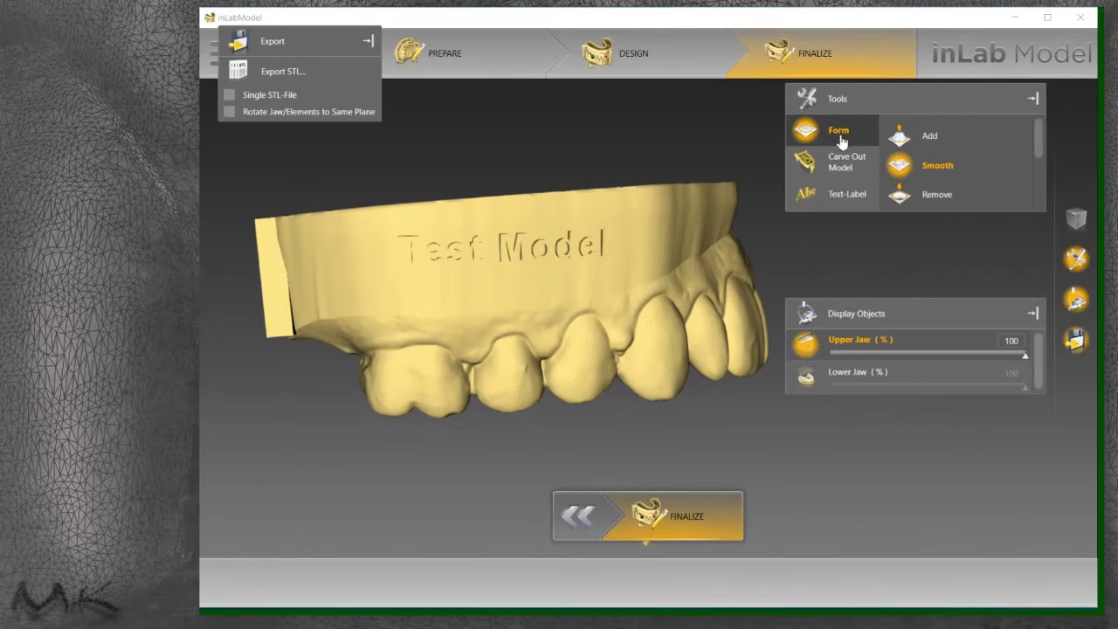
{"action": "right_click_drag", "start_coordinate": [643, 408], "coordinate": [561, 481]}
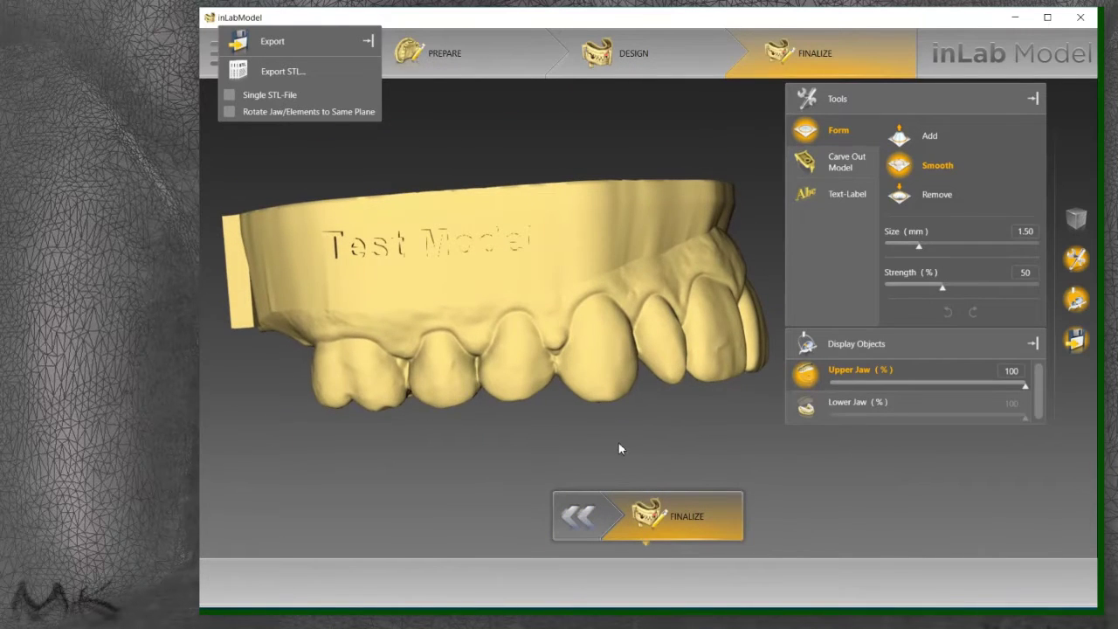
{"action": "mouse_move", "coordinate": [629, 449]}
{"action": "right_mouse_down"}
{"action": "mouse_move", "coordinate": [658, 452]}
{"action": "mouse_move", "coordinate": [626, 452]}
{"action": "mouse_move", "coordinate": [642, 451]}
{"action": "right_mouse_up"}
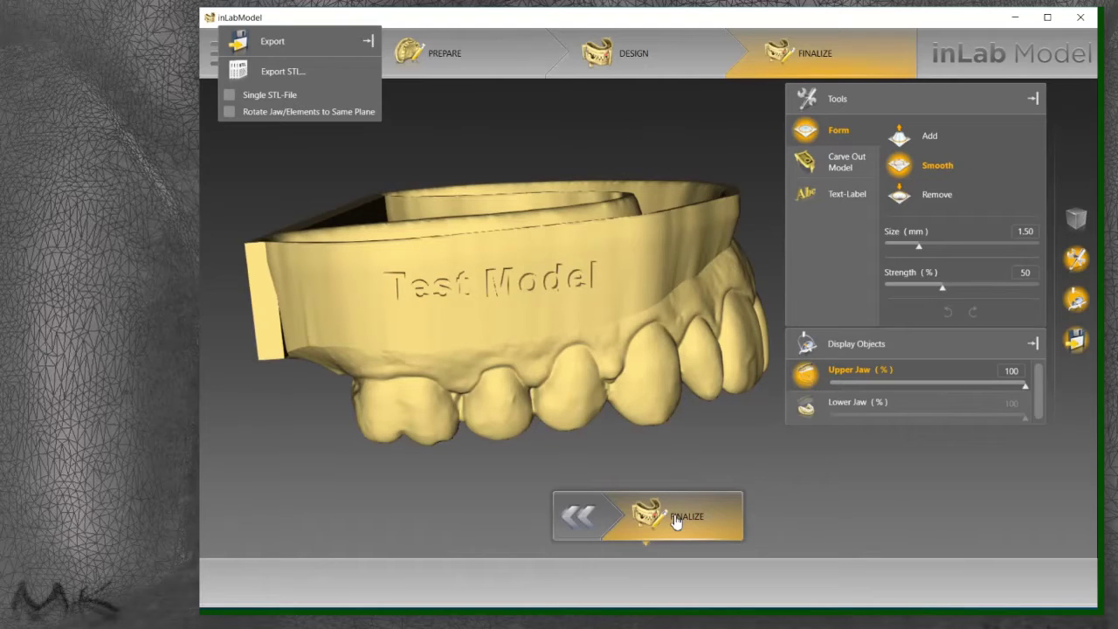
{"action": "left_click", "coordinate": [676, 521]}
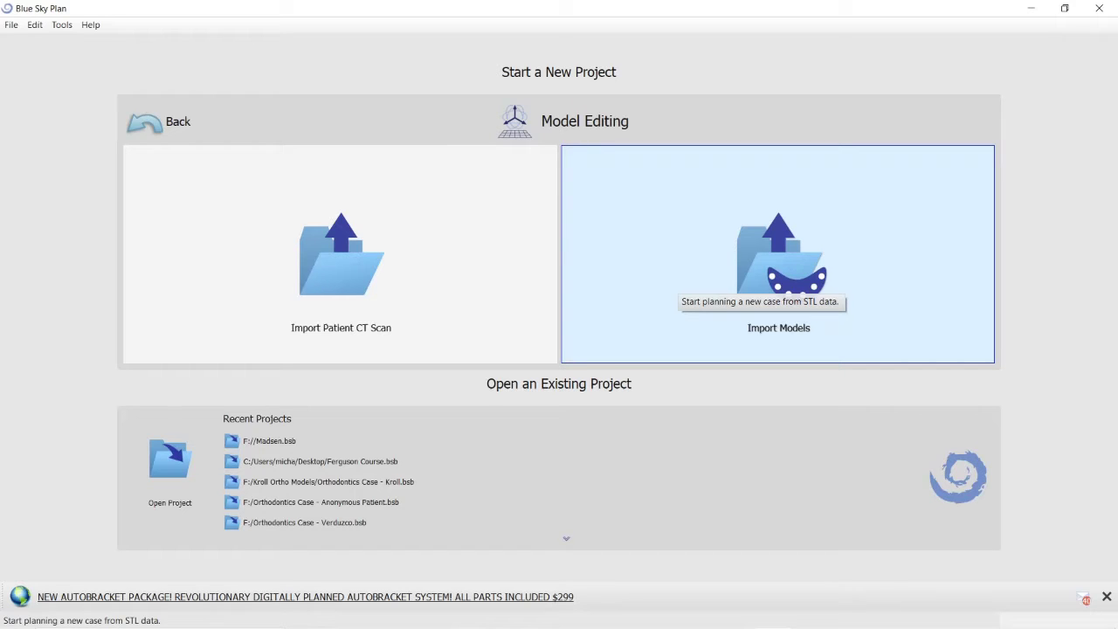
Step: Switch to Blue Sky Plan and start a Model Editing project by importing the upper jaw STL scan
{"action": "mouse_move", "coordinate": [778, 202]}
{"action": "left_mouse_down"}
{"action": "mouse_move", "coordinate": [728, 210]}
{"action": "mouse_move", "coordinate": [679, 280]}
{"action": "mouse_move", "coordinate": [690, 310]}
{"action": "mouse_move", "coordinate": [742, 340]}
{"action": "mouse_move", "coordinate": [821, 345]}
{"action": "mouse_move", "coordinate": [865, 327]}
{"action": "mouse_move", "coordinate": [881, 269]}
{"action": "mouse_move", "coordinate": [838, 227]}
{"action": "mouse_move", "coordinate": [774, 203]}
{"action": "left_mouse_up"}
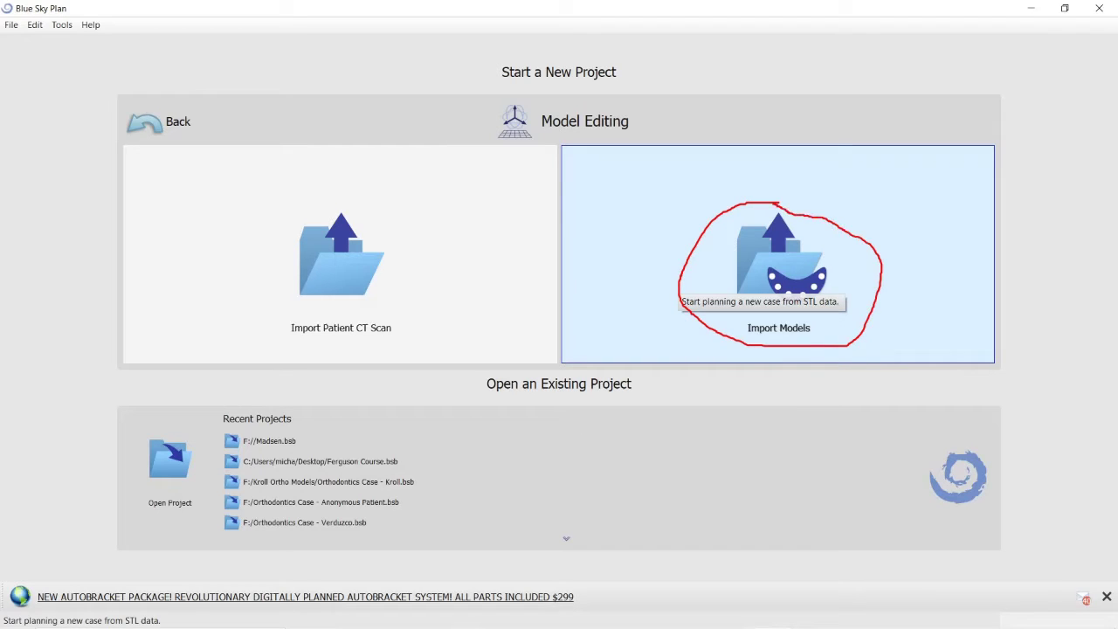
{"action": "left_click_drag", "start_coordinate": [807, 309], "coordinate": [824, 308]}
{"action": "left_click", "coordinate": [686, 289]}
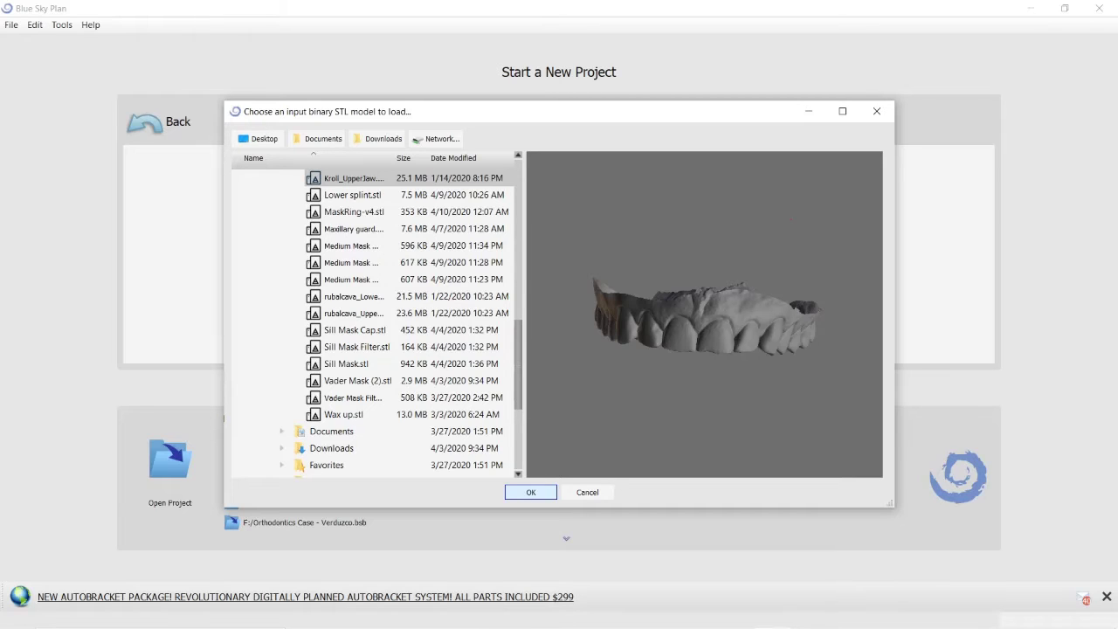
{"action": "left_click_drag", "start_coordinate": [791, 221], "coordinate": [798, 283]}
{"action": "mouse_move", "coordinate": [522, 490]}
{"action": "left_mouse_down"}
{"action": "mouse_move", "coordinate": [537, 496]}
{"action": "mouse_move", "coordinate": [543, 476]}
{"action": "left_mouse_up"}
{"action": "left_click", "coordinate": [531, 493]}
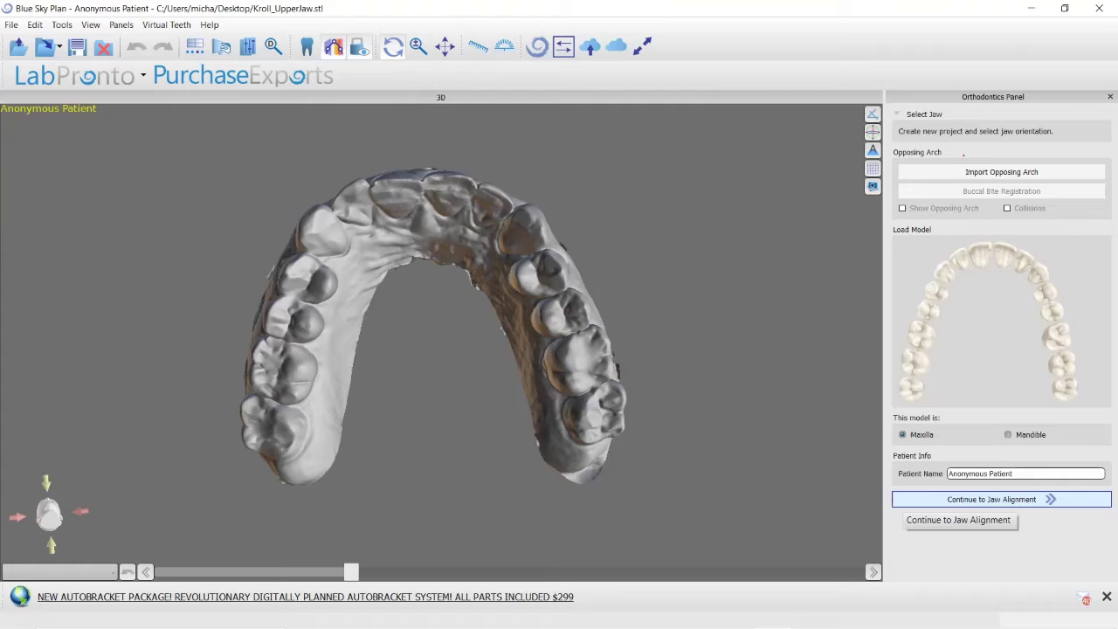
Step: Take the Maxilla model through jaw alignment and mark the outer tooth edges, switching the marking to the left side
{"action": "mouse_move", "coordinate": [964, 154]}
{"action": "left_mouse_down"}
{"action": "mouse_move", "coordinate": [1002, 186]}
{"action": "mouse_move", "coordinate": [972, 180]}
{"action": "mouse_move", "coordinate": [992, 154]}
{"action": "left_mouse_up"}
{"action": "left_click_drag", "start_coordinate": [1004, 494], "coordinate": [1034, 461]}
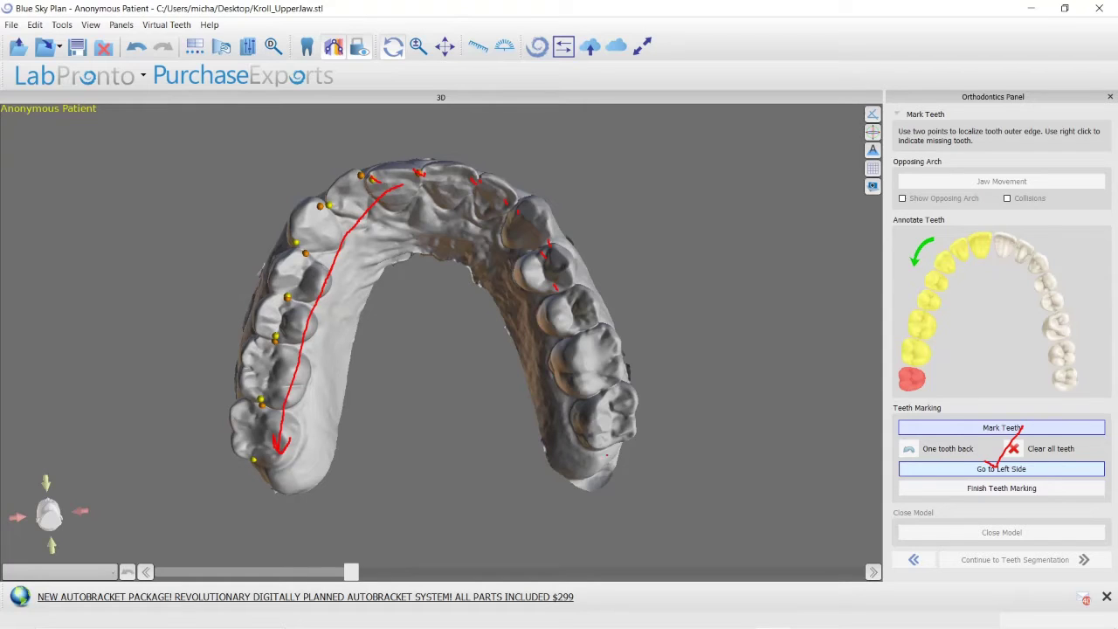
{"action": "left_click_drag", "start_coordinate": [608, 454], "coordinate": [624, 435]}
{"action": "left_click", "coordinate": [1002, 469]}
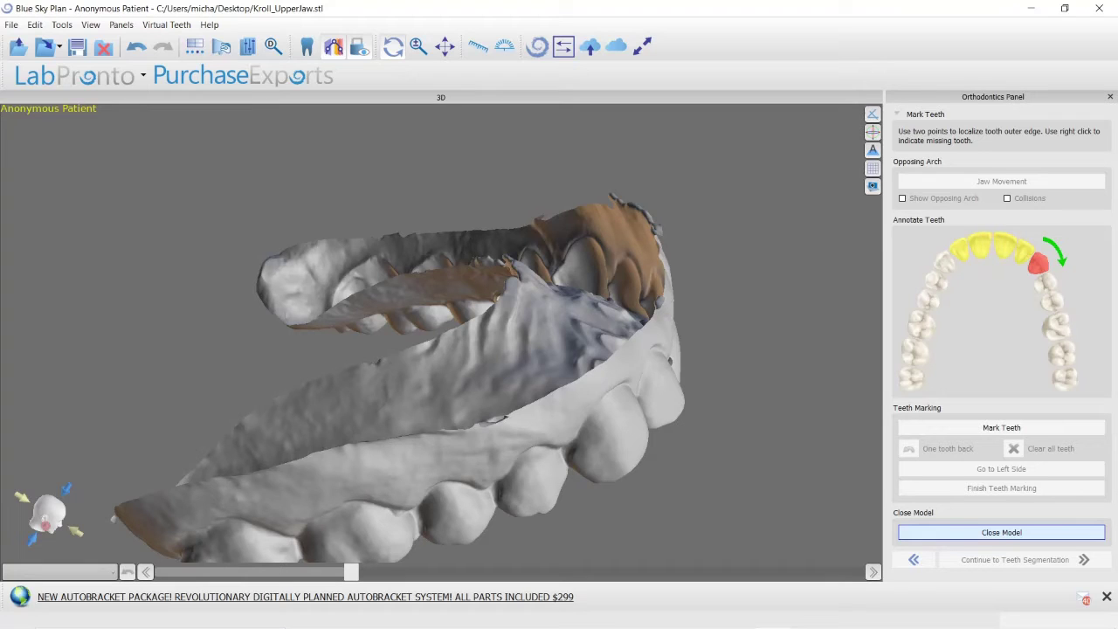
Step: Close the upper jaw model to give it a solid base and continue to teeth segmentation
{"action": "mouse_move", "coordinate": [1016, 519]}
{"action": "left_mouse_down"}
{"action": "mouse_move", "coordinate": [1038, 530]}
{"action": "mouse_move", "coordinate": [1055, 506]}
{"action": "left_mouse_up"}
{"action": "mouse_move", "coordinate": [598, 203]}
{"action": "left_mouse_down"}
{"action": "mouse_move", "coordinate": [653, 242]}
{"action": "mouse_move", "coordinate": [669, 245]}
{"action": "mouse_move", "coordinate": [686, 220]}
{"action": "mouse_move", "coordinate": [681, 184]}
{"action": "mouse_move", "coordinate": [654, 165]}
{"action": "mouse_move", "coordinate": [592, 194]}
{"action": "left_mouse_up"}
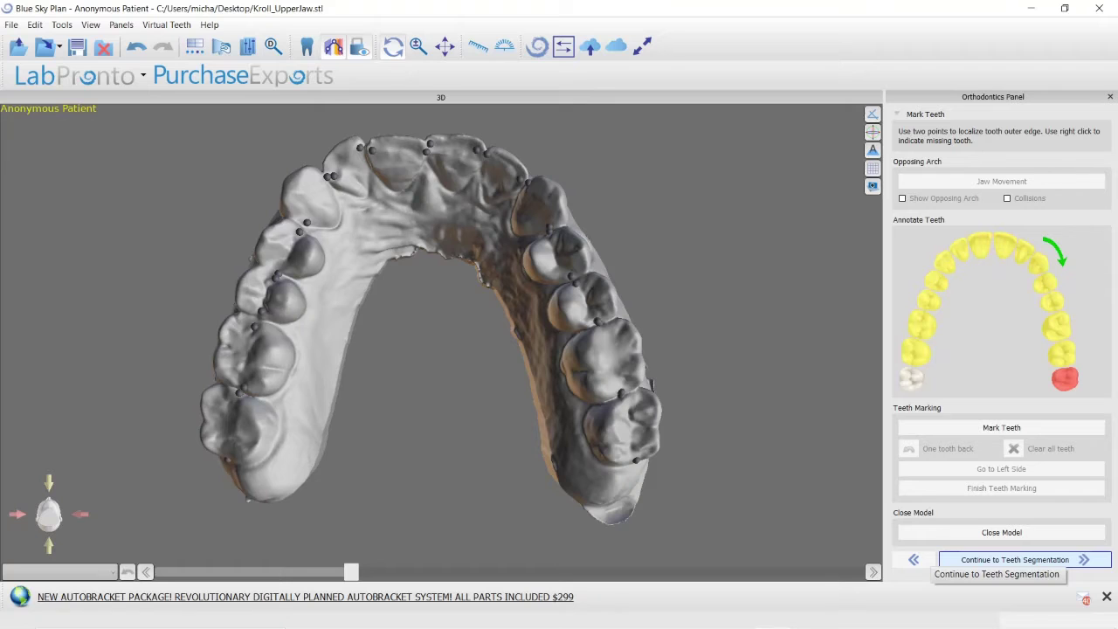
{"action": "left_click", "coordinate": [1014, 559]}
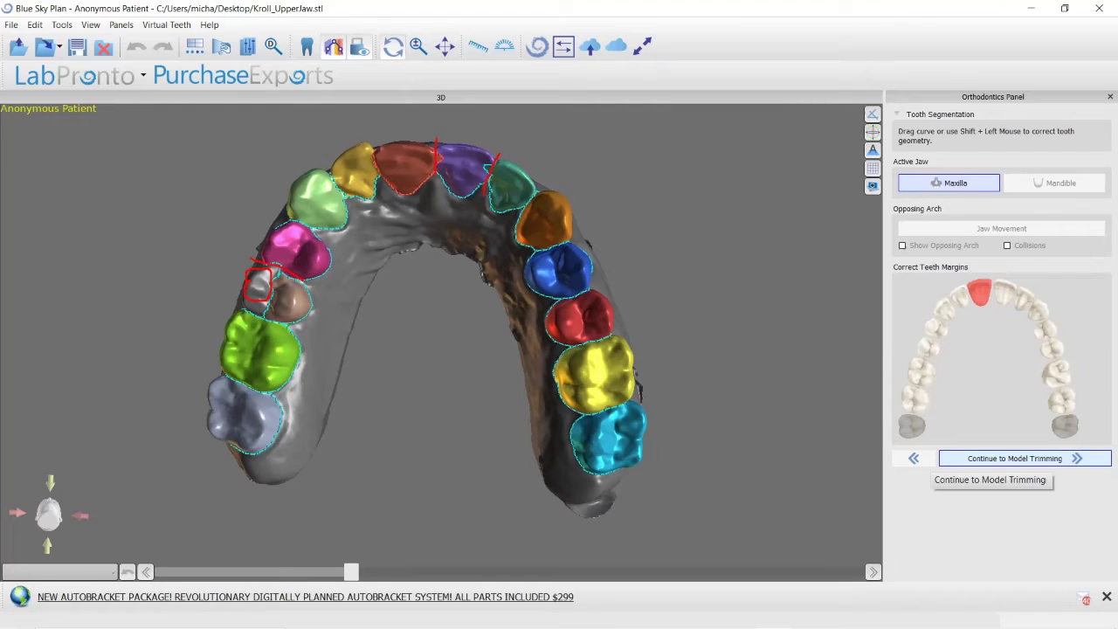
Step: Continue to model trimming, adjust the trim curve on the base above the gum line and trim the excess material
{"action": "mouse_move", "coordinate": [998, 441]}
{"action": "left_mouse_down"}
{"action": "mouse_move", "coordinate": [1005, 450]}
{"action": "mouse_move", "coordinate": [1072, 353]}
{"action": "left_mouse_up"}
{"action": "left_click", "coordinate": [957, 459]}
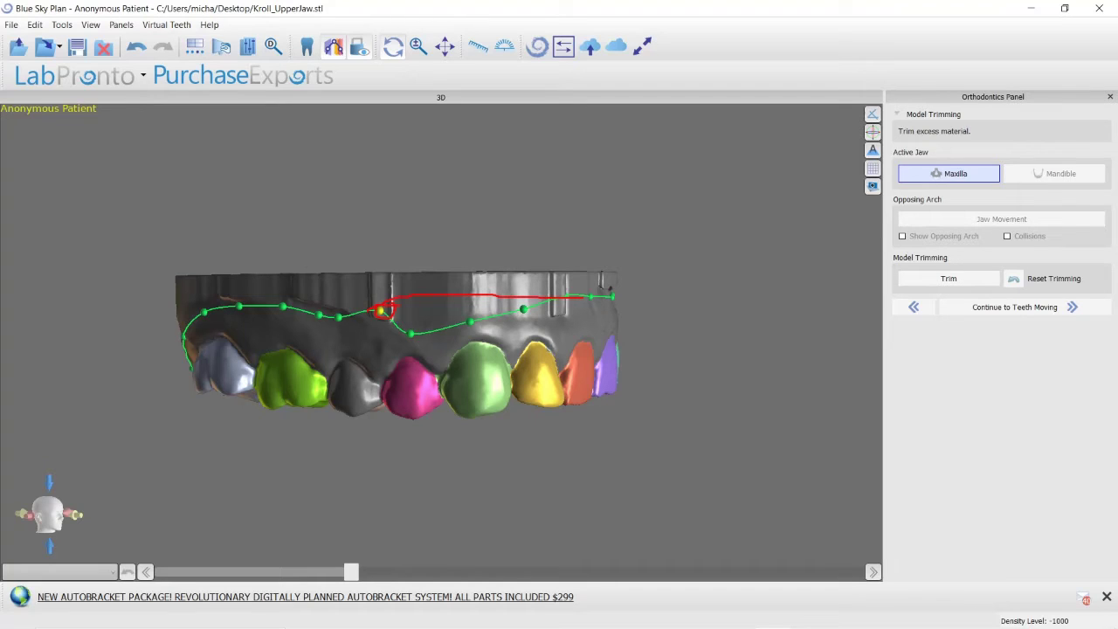
{"action": "left_click_drag", "start_coordinate": [552, 288], "coordinate": [575, 275]}
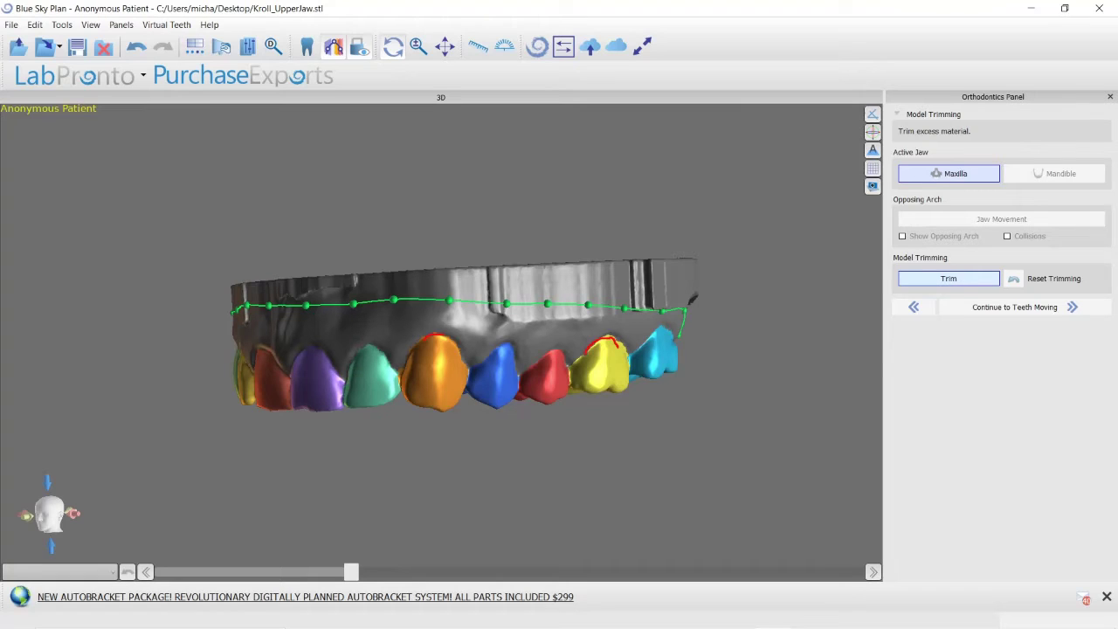
{"action": "left_click_drag", "start_coordinate": [973, 248], "coordinate": [949, 280]}
{"action": "mouse_move", "coordinate": [1001, 306]}
{"action": "left_mouse_down"}
{"action": "mouse_move", "coordinate": [1014, 316]}
{"action": "mouse_move", "coordinate": [1038, 286]}
{"action": "left_mouse_up"}
{"action": "left_click", "coordinate": [948, 278]}
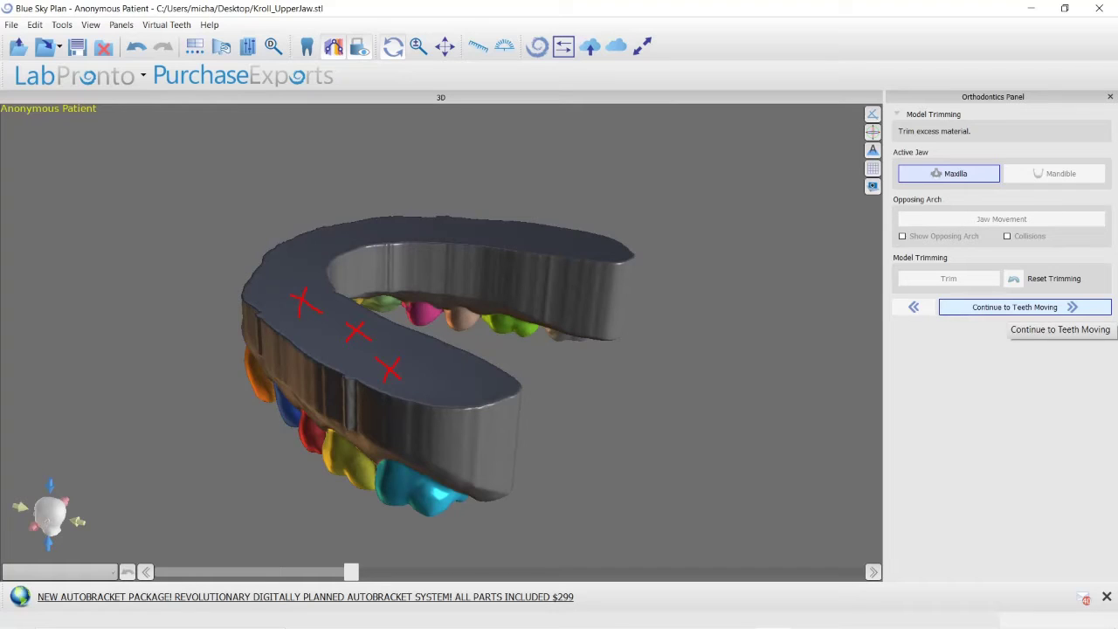
Step: Advance from model trimming through teeth moving, edit steps and add buttons to the export stage
{"action": "left_click_drag", "start_coordinate": [995, 307], "coordinate": [1024, 279]}
{"action": "left_click", "coordinate": [1014, 307]}
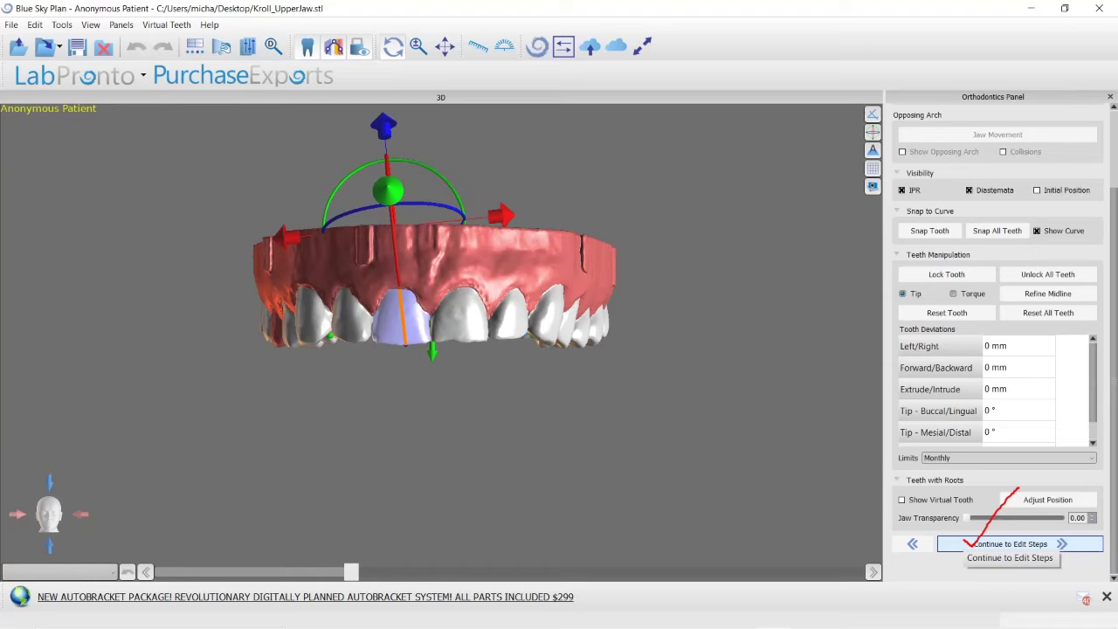
{"action": "left_click", "coordinate": [970, 543]}
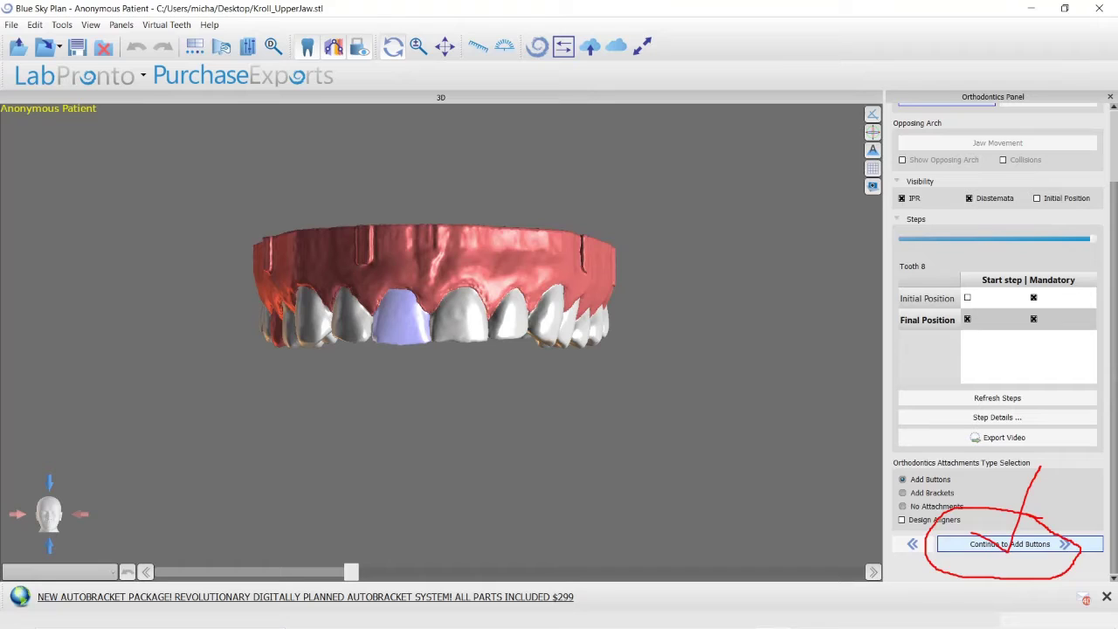
{"action": "left_click", "coordinate": [1009, 543]}
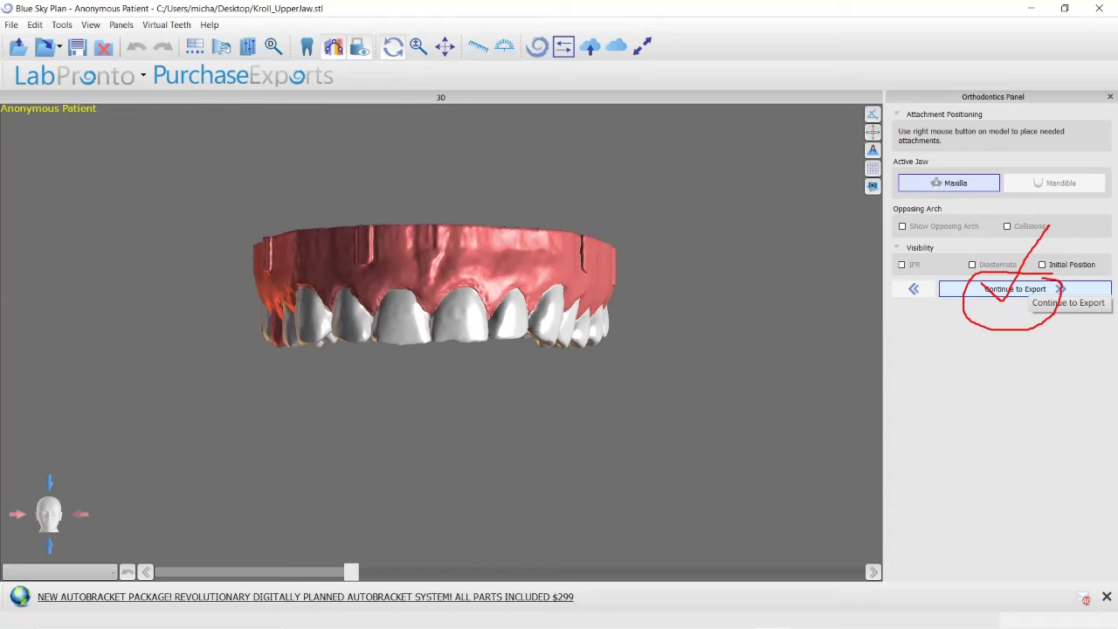
{"action": "left_click", "coordinate": [1031, 289]}
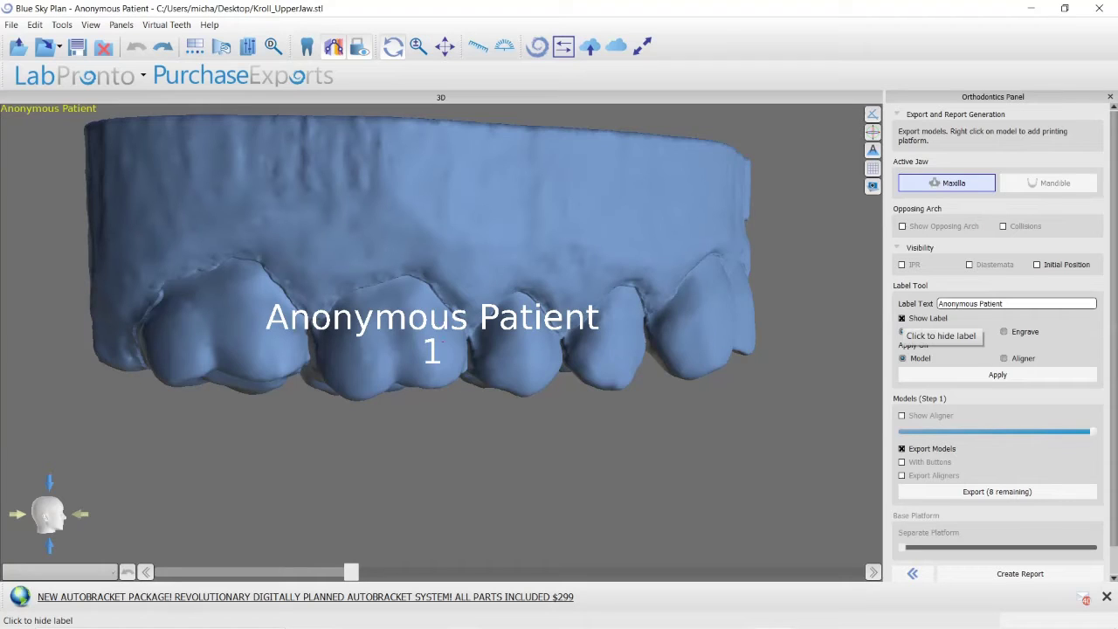
Step: Set the label text to the patient's surname and emboss it on the model's outer wall, accepting the hollow model notice
{"action": "mouse_move", "coordinate": [437, 337]}
{"action": "left_mouse_down"}
{"action": "mouse_move", "coordinate": [426, 334]}
{"action": "mouse_move", "coordinate": [416, 363]}
{"action": "mouse_move", "coordinate": [447, 372]}
{"action": "mouse_move", "coordinate": [454, 358]}
{"action": "left_mouse_up"}
{"action": "mouse_move", "coordinate": [893, 291]}
{"action": "left_mouse_down"}
{"action": "mouse_move", "coordinate": [931, 291]}
{"action": "mouse_move", "coordinate": [964, 315]}
{"action": "mouse_move", "coordinate": [1012, 312]}
{"action": "mouse_move", "coordinate": [949, 292]}
{"action": "mouse_move", "coordinate": [935, 293]}
{"action": "mouse_move", "coordinate": [931, 314]}
{"action": "left_mouse_up"}
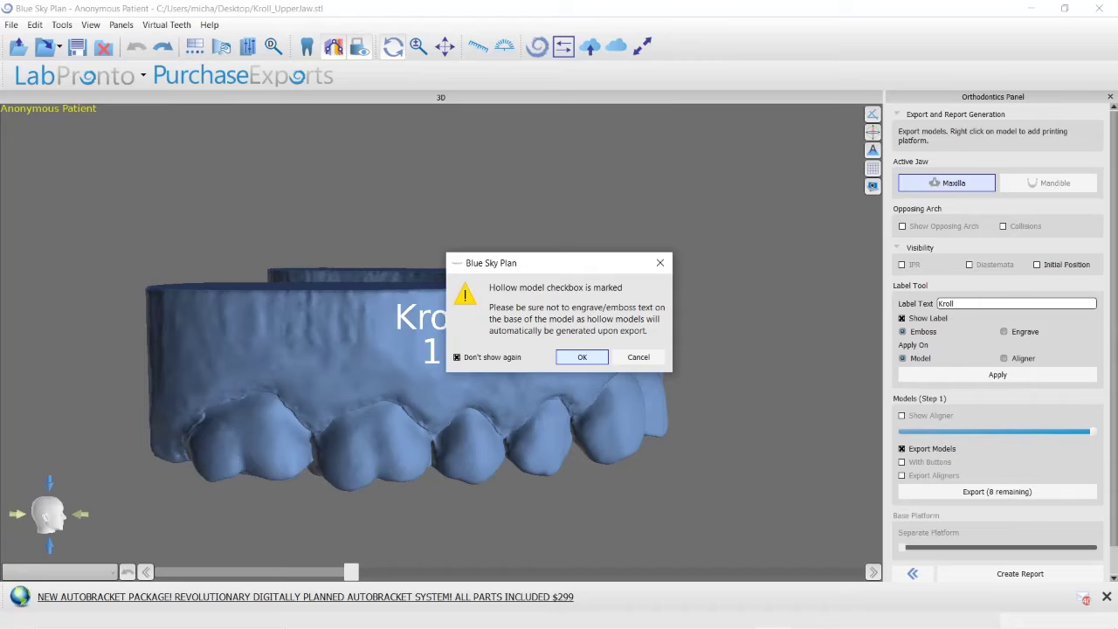
{"action": "mouse_move", "coordinate": [946, 332]}
{"action": "left_mouse_down"}
{"action": "mouse_move", "coordinate": [899, 337]}
{"action": "mouse_move", "coordinate": [948, 340]}
{"action": "left_mouse_up"}
{"action": "mouse_move", "coordinate": [970, 289]}
{"action": "left_mouse_down"}
{"action": "mouse_move", "coordinate": [942, 287]}
{"action": "mouse_move", "coordinate": [937, 315]}
{"action": "mouse_move", "coordinate": [971, 300]}
{"action": "left_mouse_up"}
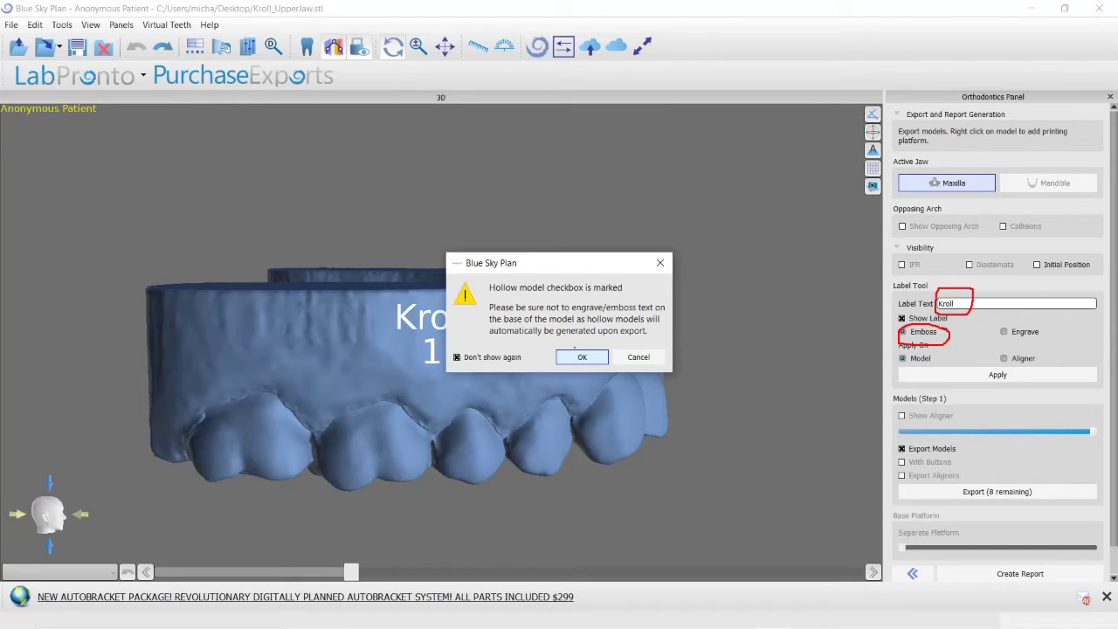
{"action": "left_click_drag", "start_coordinate": [575, 349], "coordinate": [617, 329]}
{"action": "mouse_move", "coordinate": [931, 374]}
{"action": "left_mouse_down"}
{"action": "mouse_move", "coordinate": [952, 372]}
{"action": "mouse_move", "coordinate": [975, 348]}
{"action": "left_mouse_up"}
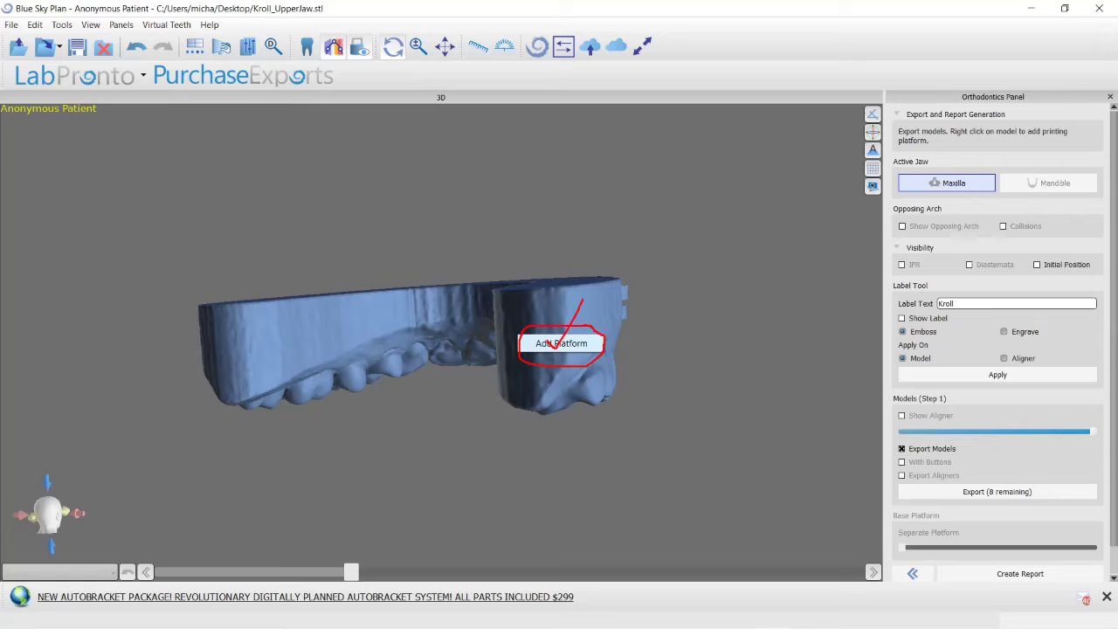
Step: Add a printing platform and position it upright against the rear ends of the upper jaw model
{"action": "left_click", "coordinate": [549, 342]}
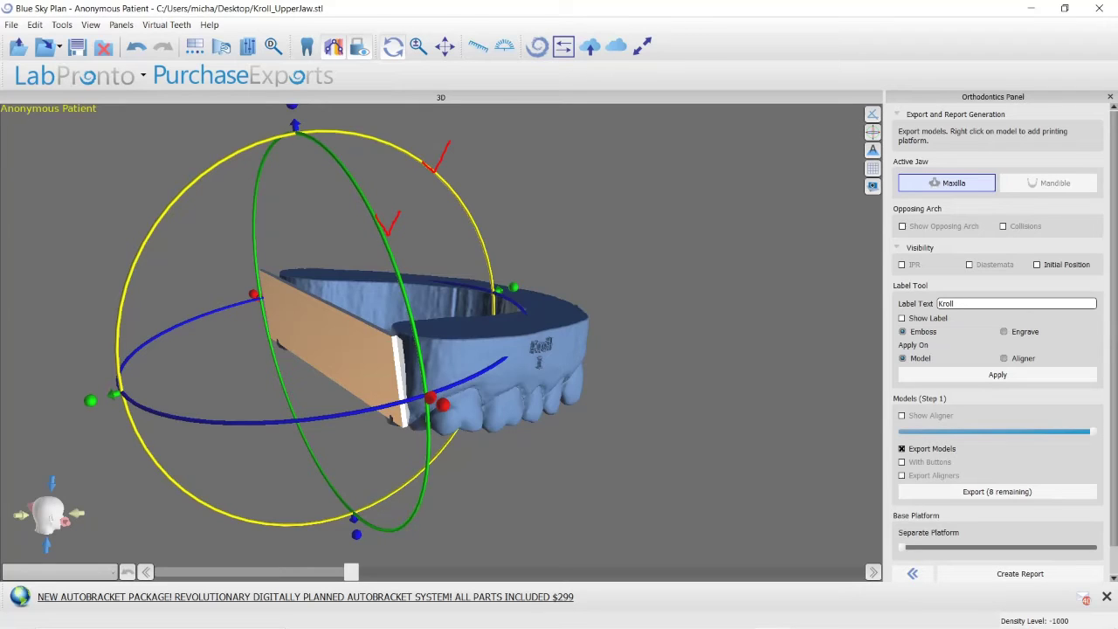
{"action": "left_click_drag", "start_coordinate": [328, 305], "coordinate": [325, 371]}
{"action": "left_click_drag", "start_coordinate": [325, 371], "coordinate": [335, 378]}
{"action": "mouse_move", "coordinate": [227, 157]}
{"action": "left_mouse_down"}
{"action": "mouse_move", "coordinate": [201, 180]}
{"action": "mouse_move", "coordinate": [178, 236]}
{"action": "left_mouse_up"}
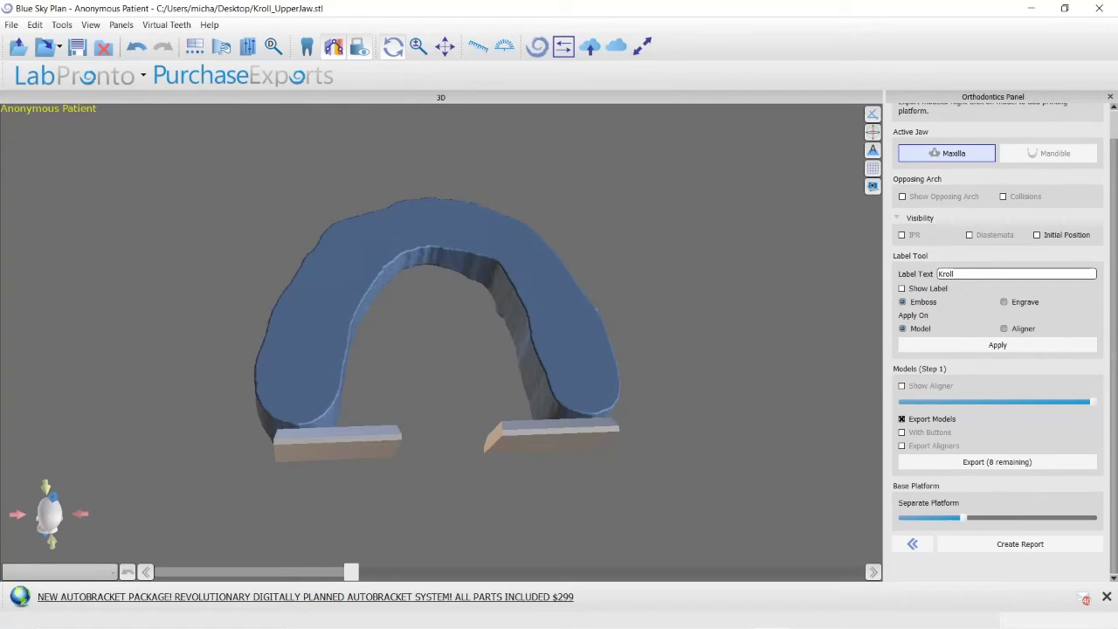
Step: Separate the base platform into two parts, one behind each rear end of the arch
{"action": "mouse_move", "coordinate": [967, 497]}
{"action": "left_mouse_down"}
{"action": "mouse_move", "coordinate": [903, 484]}
{"action": "mouse_move", "coordinate": [884, 510]}
{"action": "mouse_move", "coordinate": [921, 530]}
{"action": "mouse_move", "coordinate": [960, 523]}
{"action": "mouse_move", "coordinate": [977, 514]}
{"action": "mouse_move", "coordinate": [952, 490]}
{"action": "left_mouse_up"}
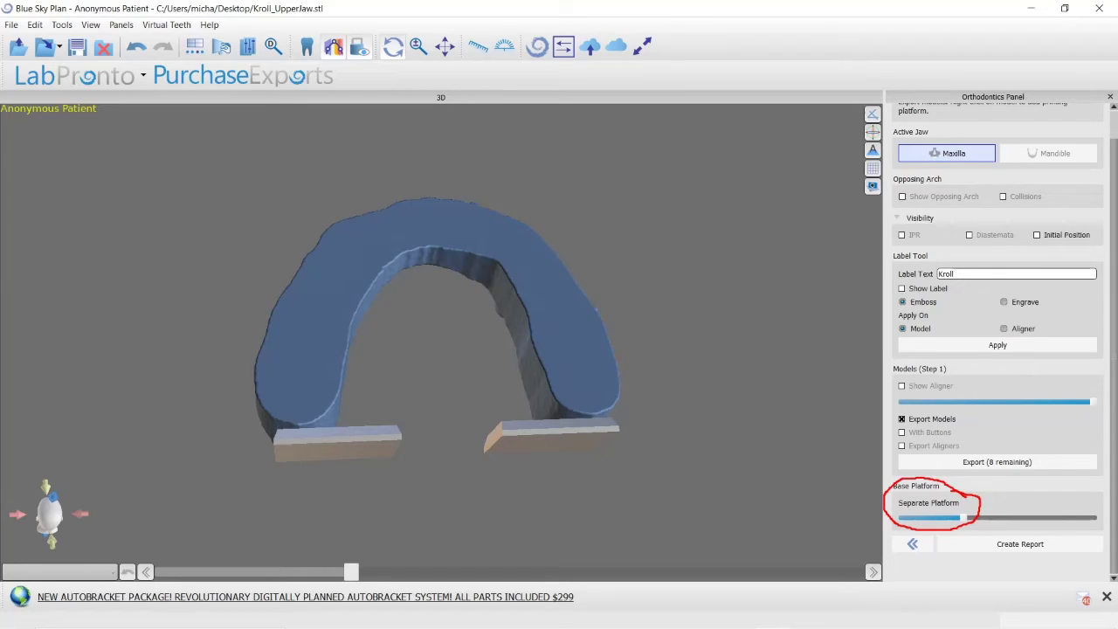
{"action": "mouse_move", "coordinate": [410, 412]}
{"action": "left_mouse_down"}
{"action": "mouse_move", "coordinate": [425, 468]}
{"action": "mouse_move", "coordinate": [445, 472]}
{"action": "mouse_move", "coordinate": [467, 452]}
{"action": "mouse_move", "coordinate": [461, 396]}
{"action": "mouse_move", "coordinate": [433, 389]}
{"action": "mouse_move", "coordinate": [406, 406]}
{"action": "left_mouse_up"}
{"action": "mouse_move", "coordinate": [308, 431]}
{"action": "left_mouse_down"}
{"action": "mouse_move", "coordinate": [326, 444]}
{"action": "mouse_move", "coordinate": [353, 402]}
{"action": "left_mouse_up"}
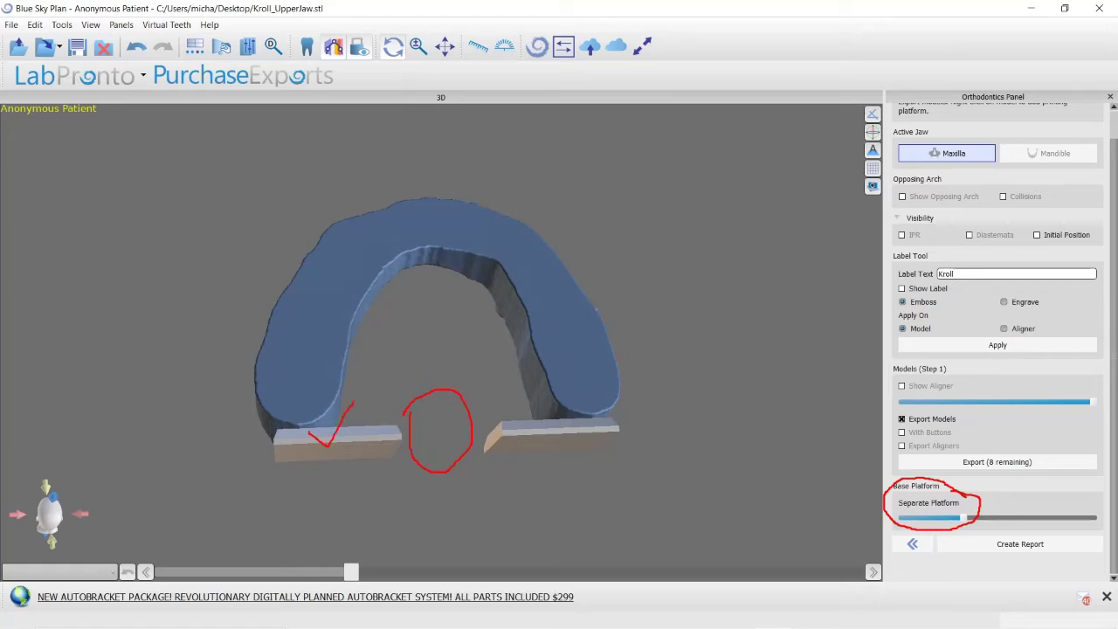
{"action": "mouse_move", "coordinate": [542, 420]}
{"action": "left_mouse_down"}
{"action": "mouse_move", "coordinate": [548, 431]}
{"action": "mouse_move", "coordinate": [608, 369]}
{"action": "left_mouse_up"}
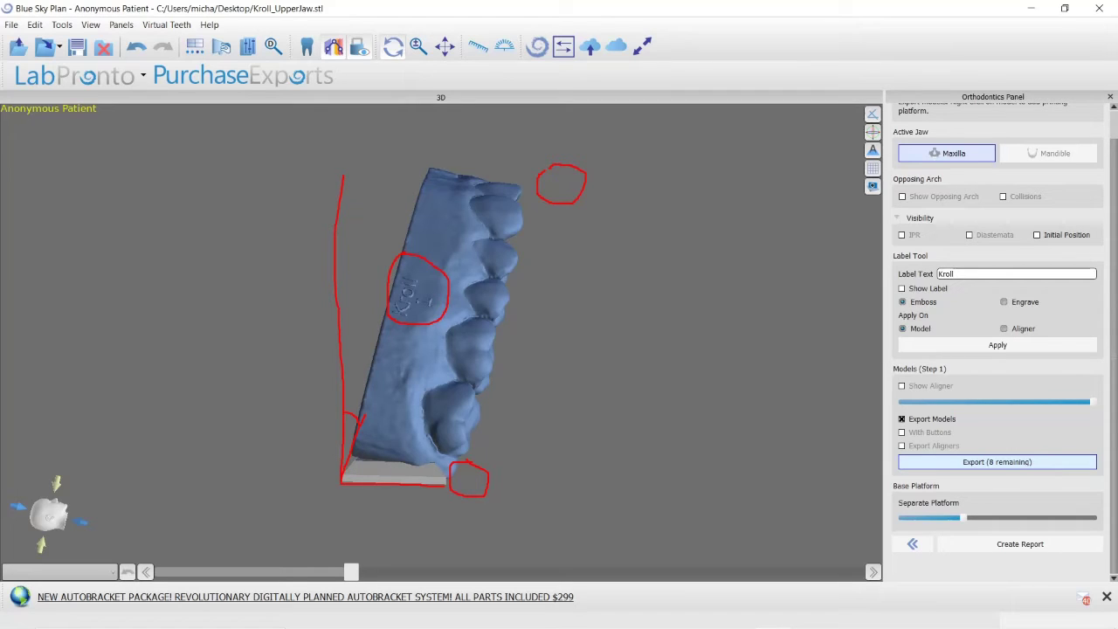
Step: Export the labeled upper jaw model together with its printing platform
{"action": "mouse_move", "coordinate": [1043, 436]}
{"action": "left_mouse_down"}
{"action": "mouse_move", "coordinate": [914, 427]}
{"action": "mouse_move", "coordinate": [897, 490]}
{"action": "mouse_move", "coordinate": [1006, 517]}
{"action": "mouse_move", "coordinate": [1057, 504]}
{"action": "mouse_move", "coordinate": [1046, 436]}
{"action": "left_mouse_up"}
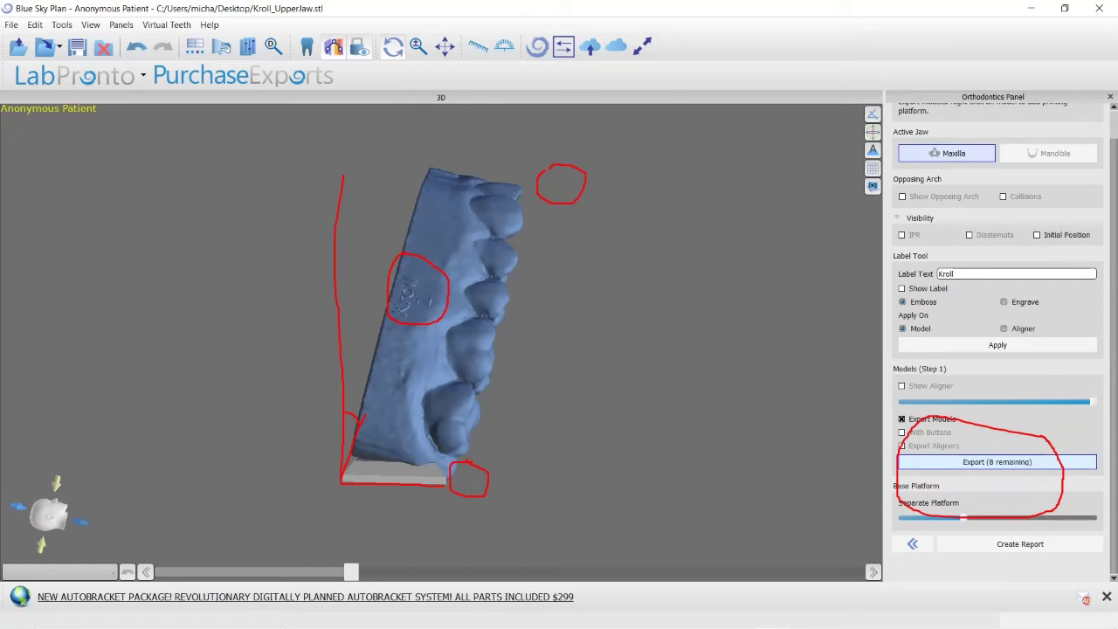
{"action": "left_click_drag", "start_coordinate": [1005, 473], "coordinate": [1015, 473]}
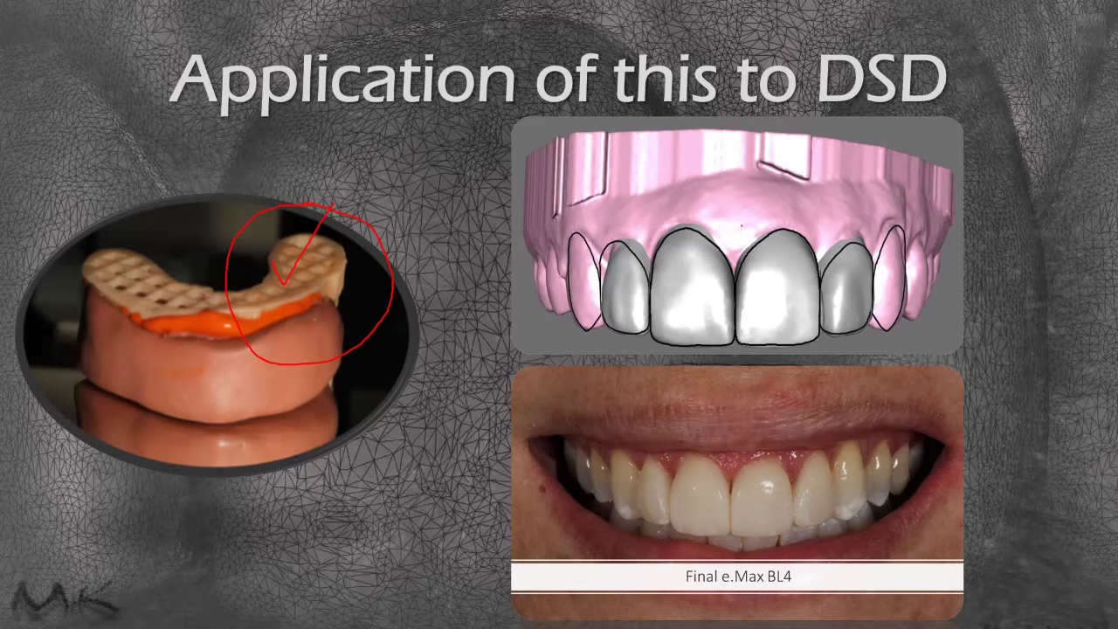
{"action": "mouse_move", "coordinate": [741, 225]}
{"action": "left_mouse_down"}
{"action": "mouse_move", "coordinate": [692, 215]}
{"action": "mouse_move", "coordinate": [506, 232]}
{"action": "mouse_move", "coordinate": [325, 281]}
{"action": "mouse_move", "coordinate": [366, 294]}
{"action": "left_mouse_up"}
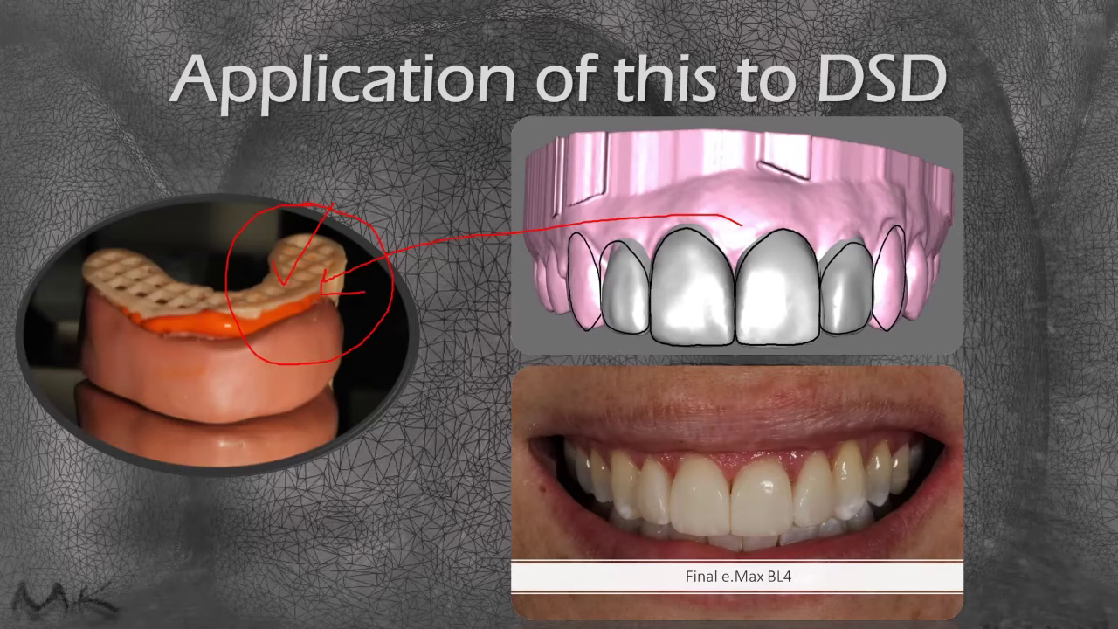
{"action": "left_click_drag", "start_coordinate": [321, 392], "coordinate": [435, 449]}
{"action": "mouse_move", "coordinate": [510, 471]}
{"action": "left_mouse_down"}
{"action": "mouse_move", "coordinate": [531, 473]}
{"action": "mouse_move", "coordinate": [502, 491]}
{"action": "left_mouse_up"}
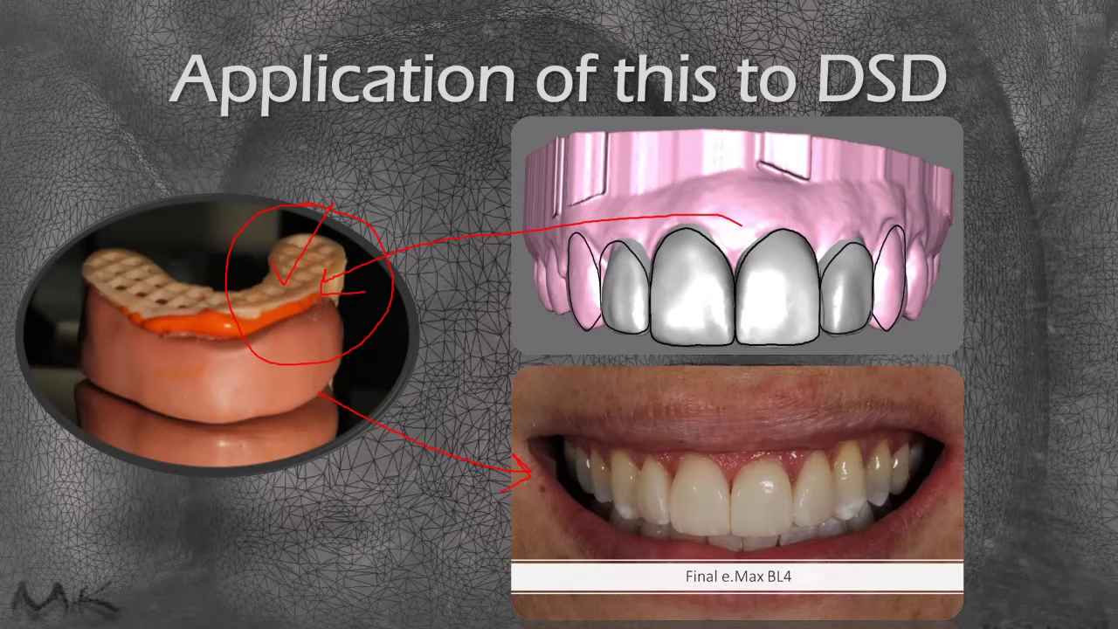
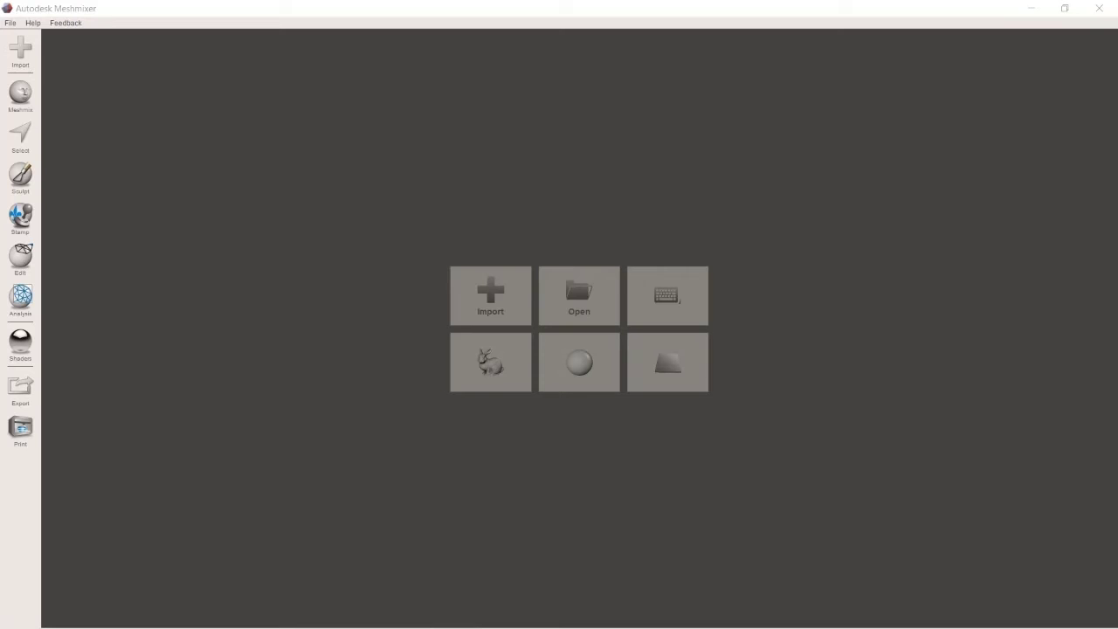
Step: Switch to Autodesk Meshmixer and import the upper jaw STL scan, viewing it from the front teeth
{"action": "left_click_drag", "start_coordinate": [4, 293], "coordinate": [568, 228]}
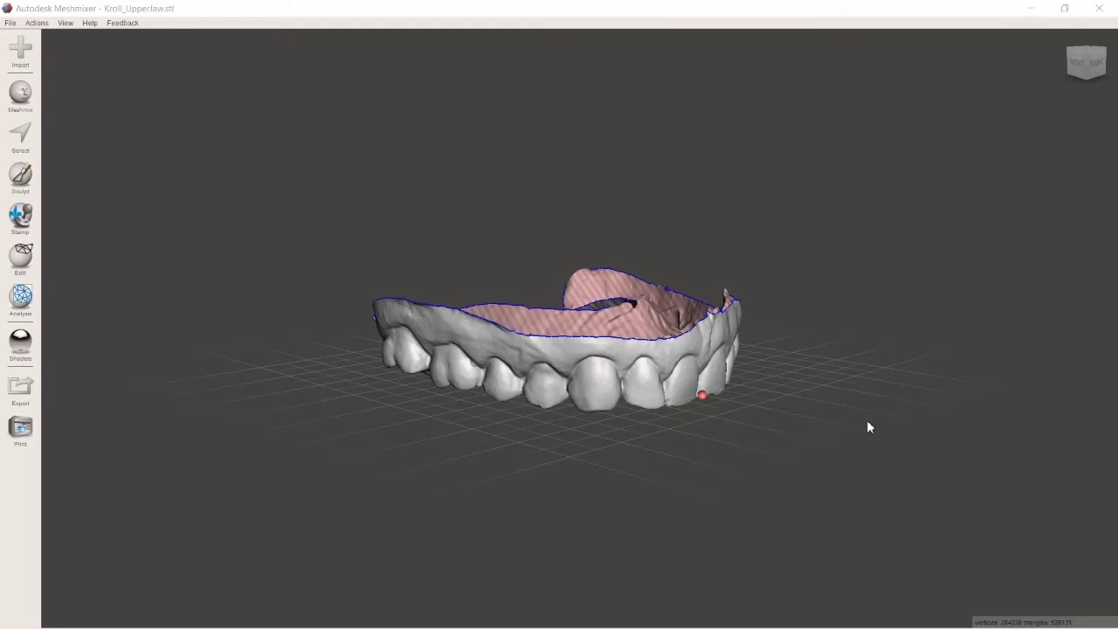
{"action": "right_click_drag", "start_coordinate": [800, 420], "coordinate": [975, 214]}
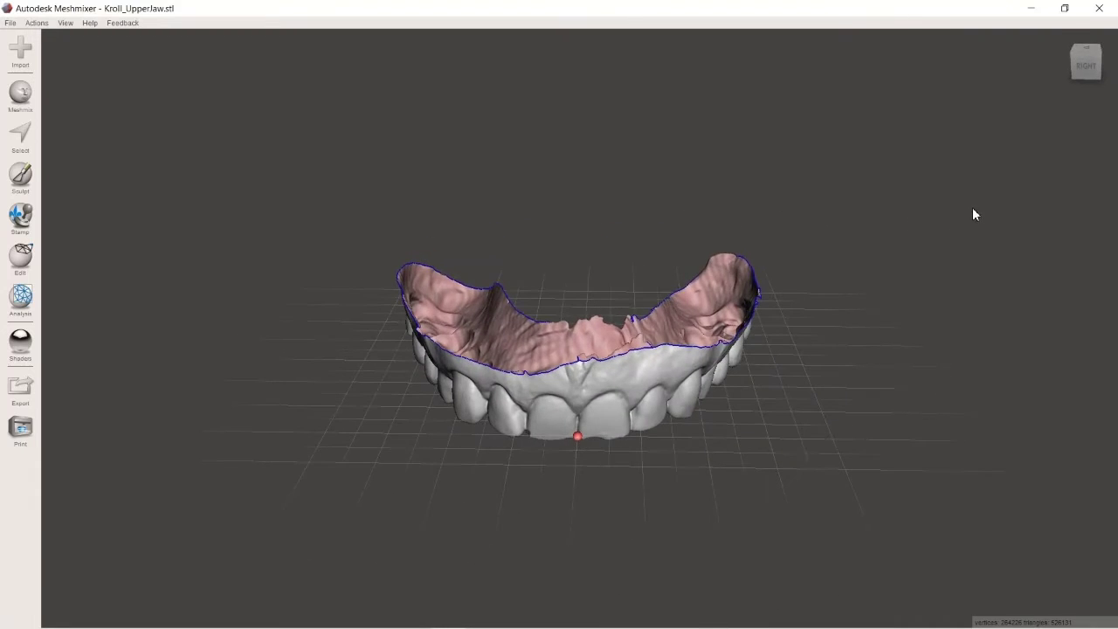
Step: Lasso-select the uneven strip along the upper gum edge above the front teeth and discard it
{"action": "right_click_drag", "start_coordinate": [624, 541], "coordinate": [545, 492]}
{"action": "scroll", "coordinate": [544, 494], "scroll_direction": "up", "scroll_amount": 5}
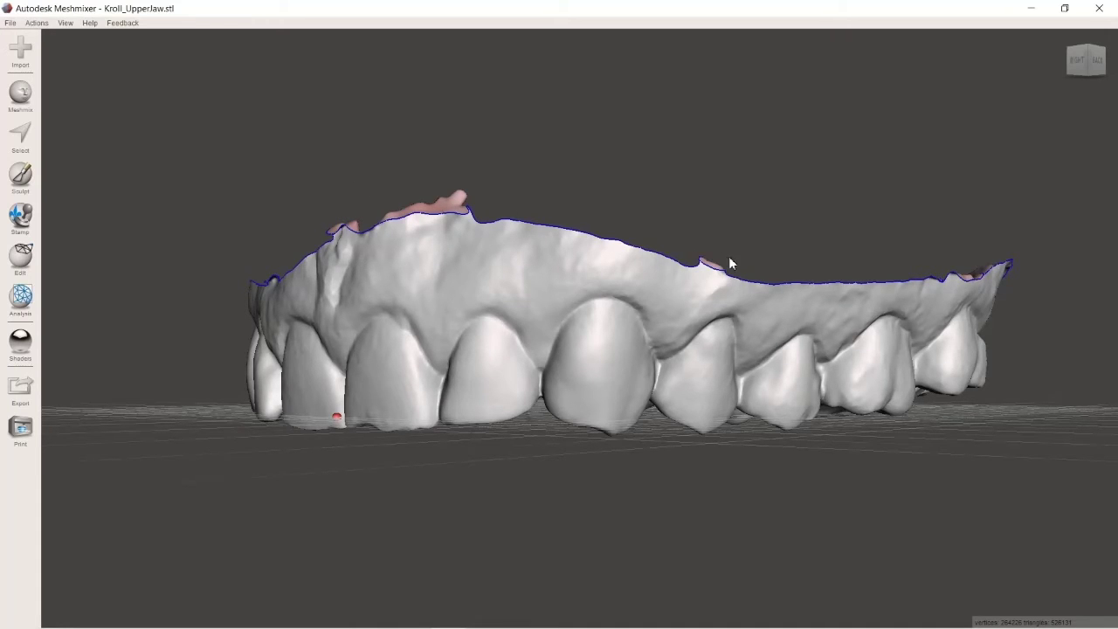
{"action": "right_click_drag", "start_coordinate": [816, 242], "coordinate": [854, 243]}
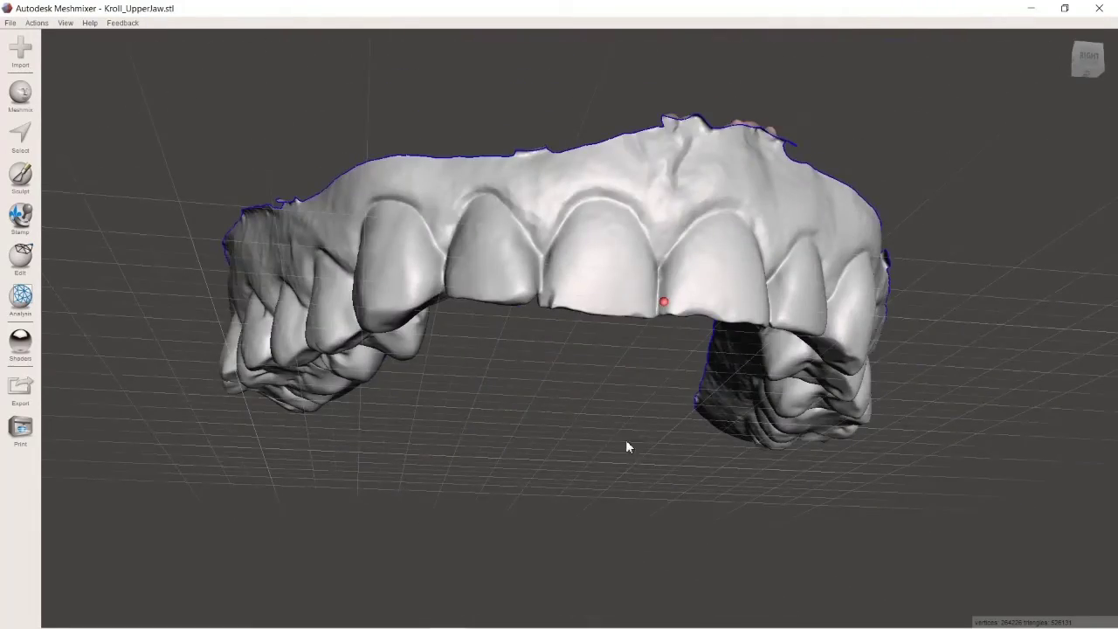
{"action": "right_click_drag", "start_coordinate": [626, 442], "coordinate": [368, 312]}
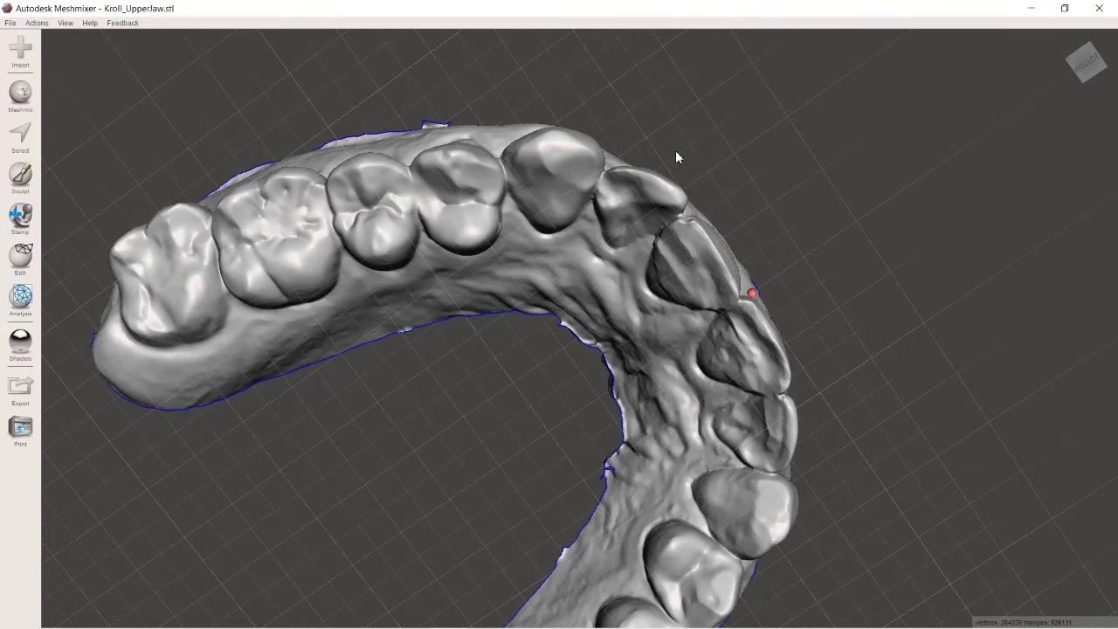
{"action": "right_click_drag", "start_coordinate": [728, 143], "coordinate": [610, 315]}
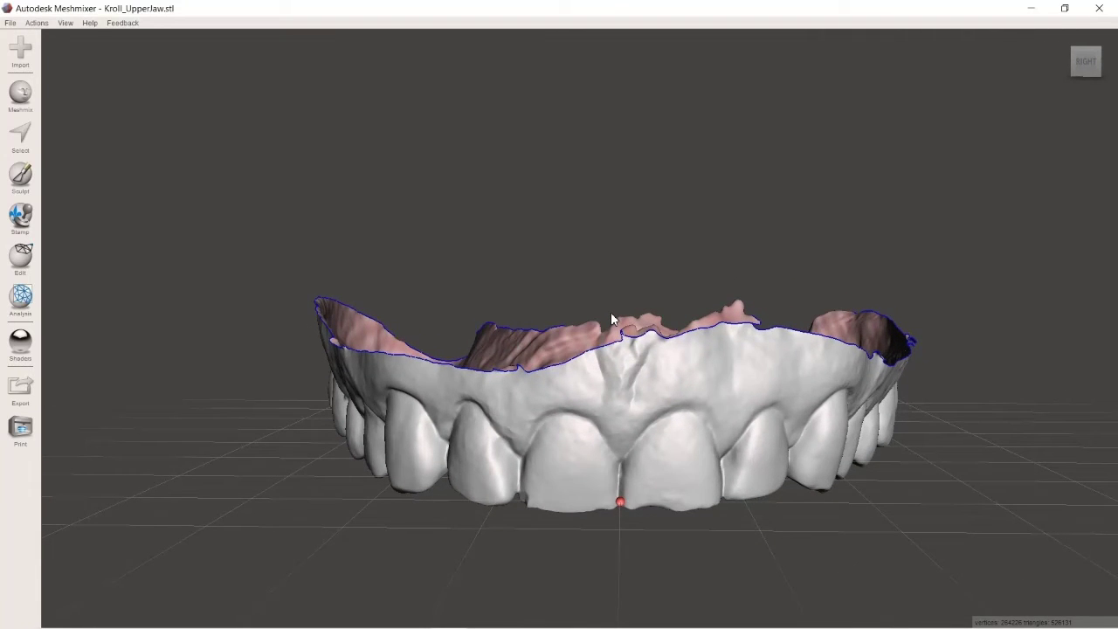
{"action": "right_click_drag", "start_coordinate": [611, 312], "coordinate": [603, 308]}
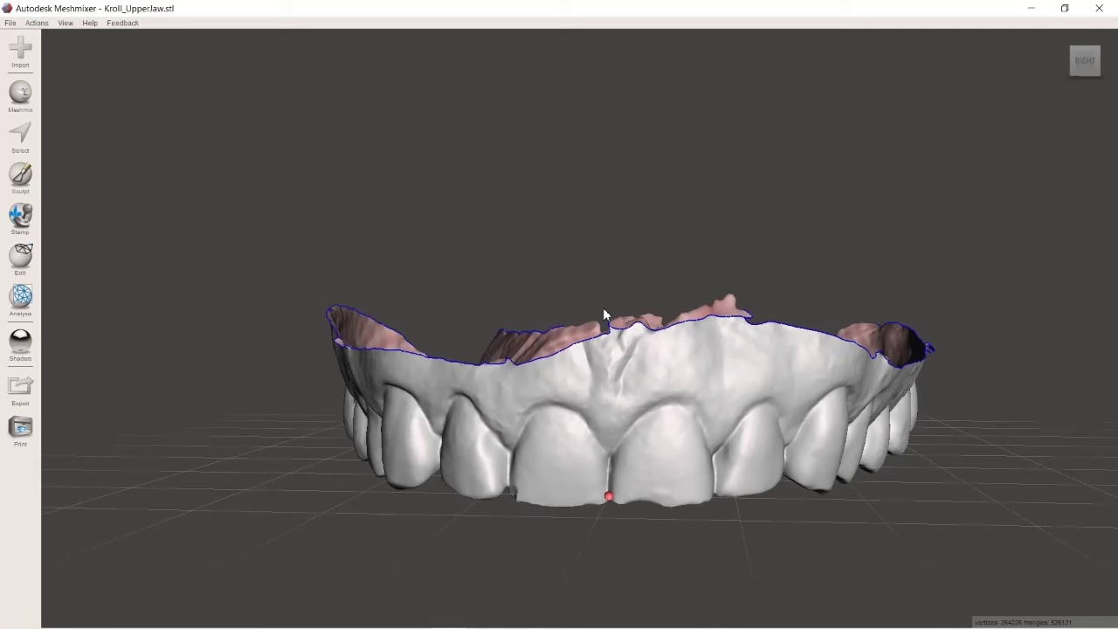
{"action": "left_click", "coordinate": [20, 133]}
{"action": "left_click", "coordinate": [92, 42]}
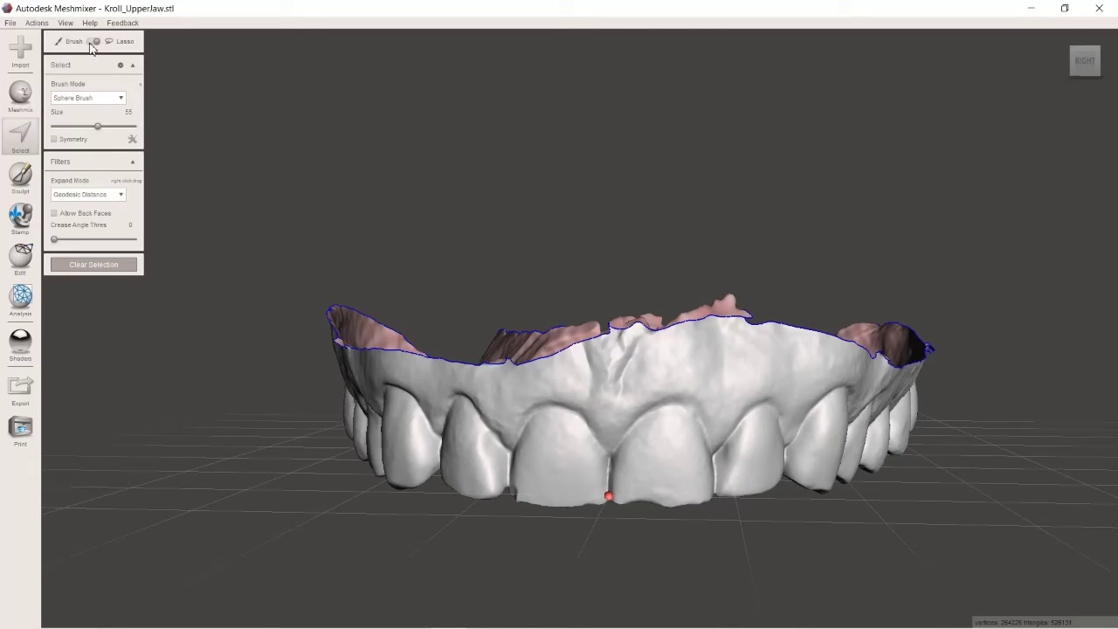
{"action": "right_click_drag", "start_coordinate": [228, 393], "coordinate": [227, 356]}
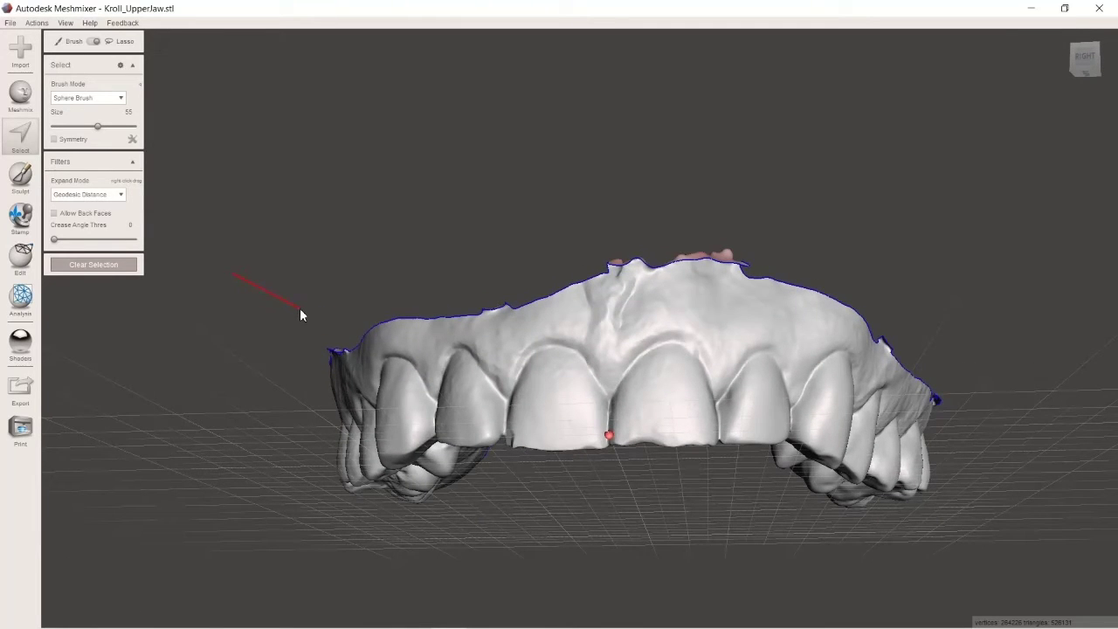
{"action": "mouse_move", "coordinate": [404, 325]}
{"action": "left_mouse_down"}
{"action": "mouse_move", "coordinate": [547, 311]}
{"action": "mouse_move", "coordinate": [609, 285]}
{"action": "mouse_move", "coordinate": [656, 286]}
{"action": "mouse_move", "coordinate": [825, 325]}
{"action": "mouse_move", "coordinate": [892, 347]}
{"action": "mouse_move", "coordinate": [846, 345]}
{"action": "mouse_move", "coordinate": [864, 338]}
{"action": "mouse_move", "coordinate": [904, 362]}
{"action": "left_mouse_up"}
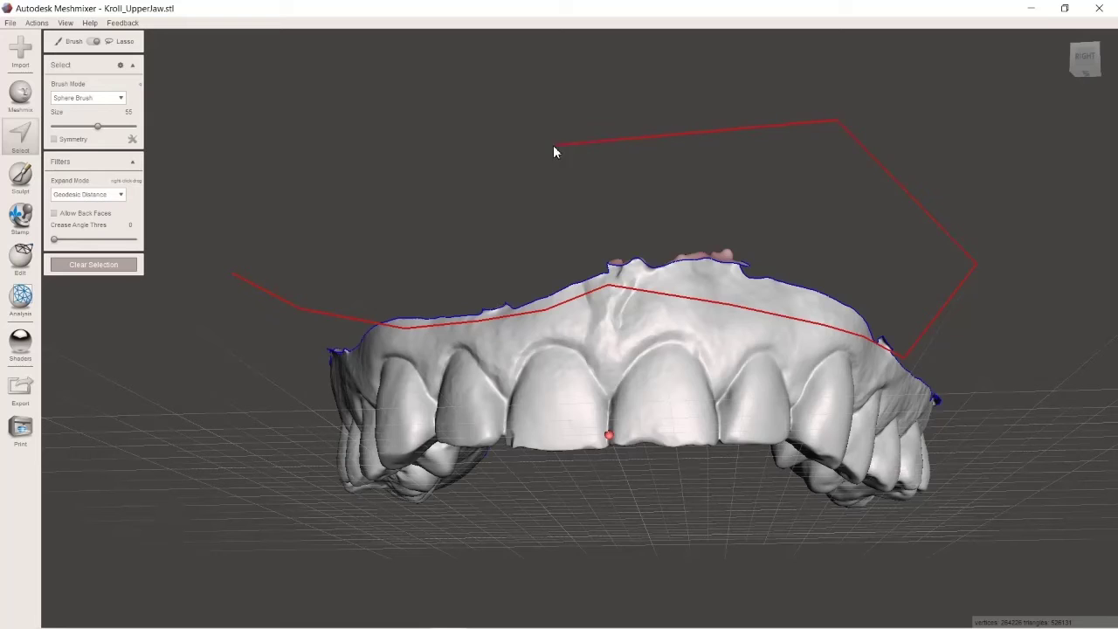
{"action": "left_click_drag", "start_coordinate": [241, 266], "coordinate": [234, 277]}
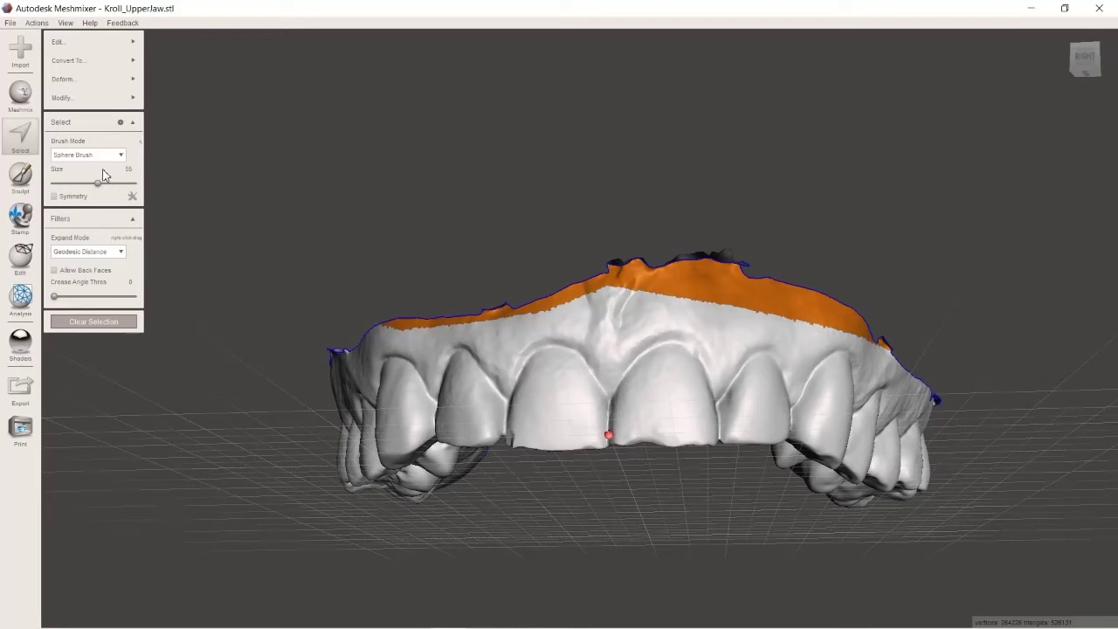
{"action": "left_click", "coordinate": [112, 42]}
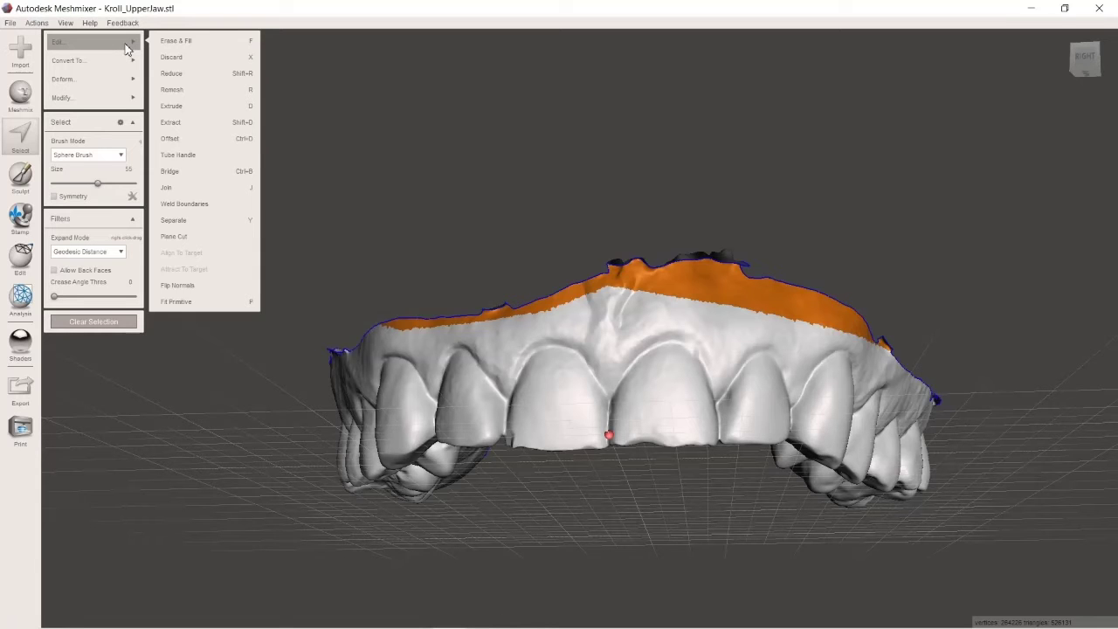
{"action": "left_click", "coordinate": [161, 57]}
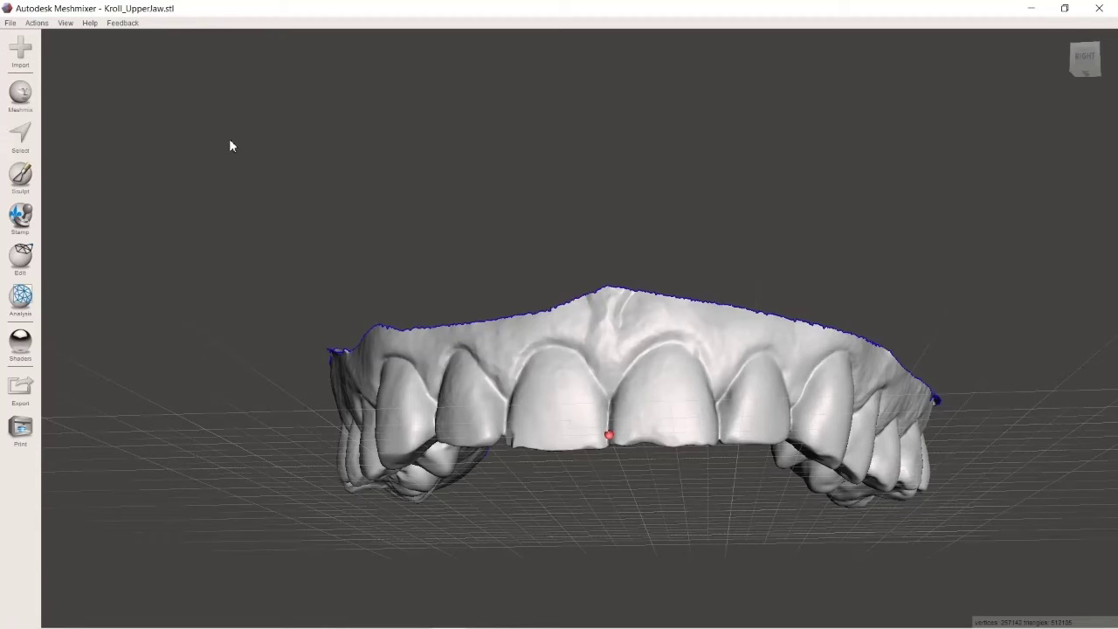
Step: Brush-select the ragged palatal edge behind the front teeth with brush size 38 and discard it
{"action": "right_click_drag", "start_coordinate": [771, 240], "coordinate": [404, 222]}
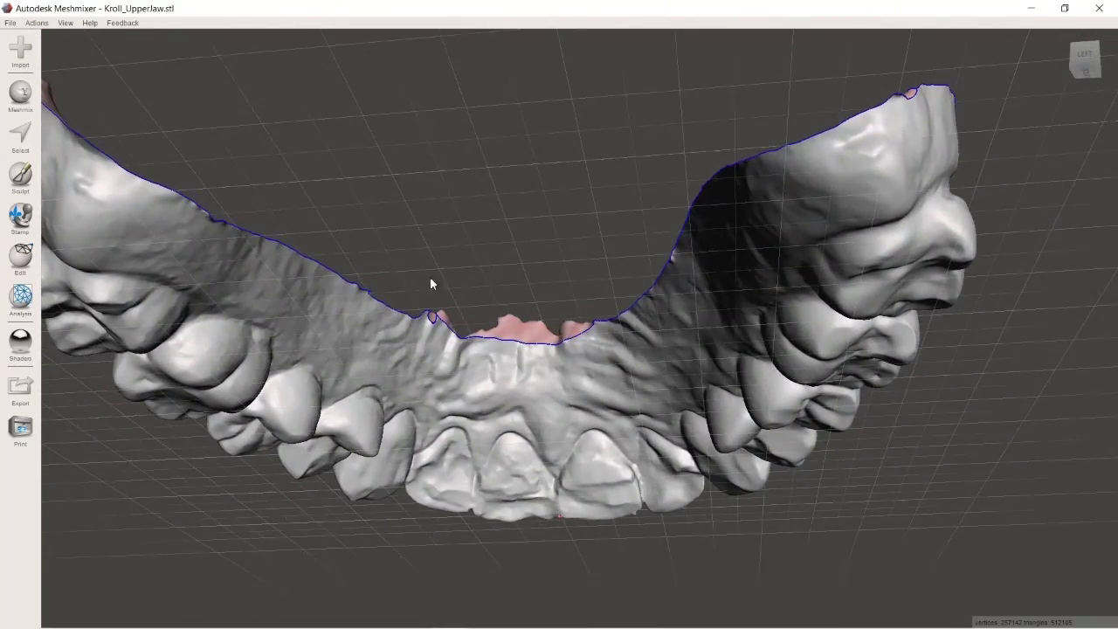
{"action": "right_click_drag", "start_coordinate": [435, 284], "coordinate": [442, 321]}
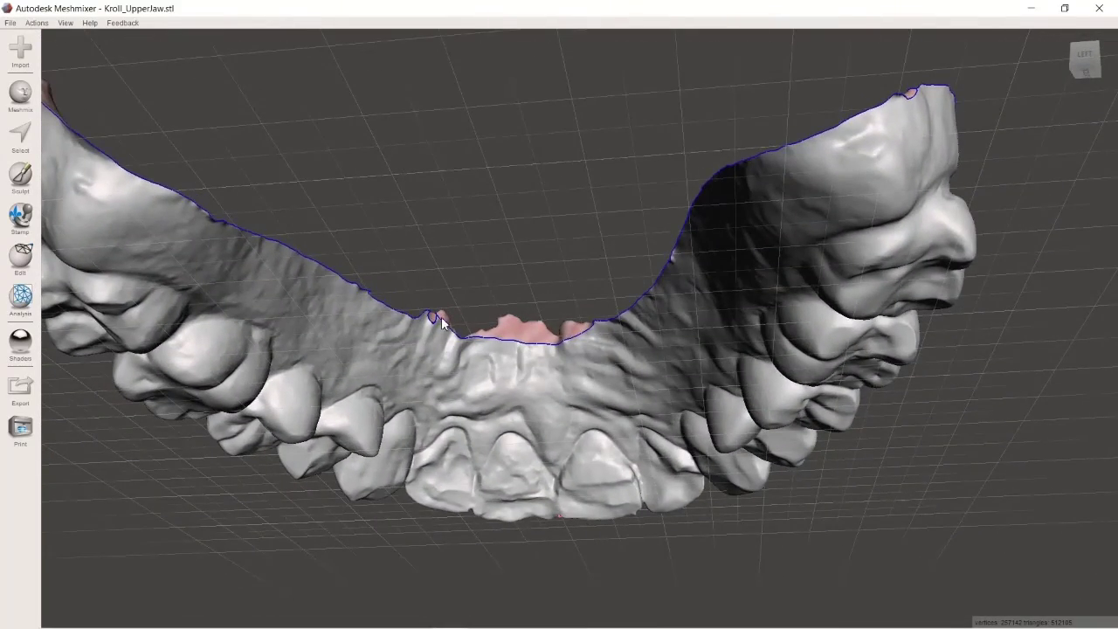
{"action": "left_click", "coordinate": [20, 132]}
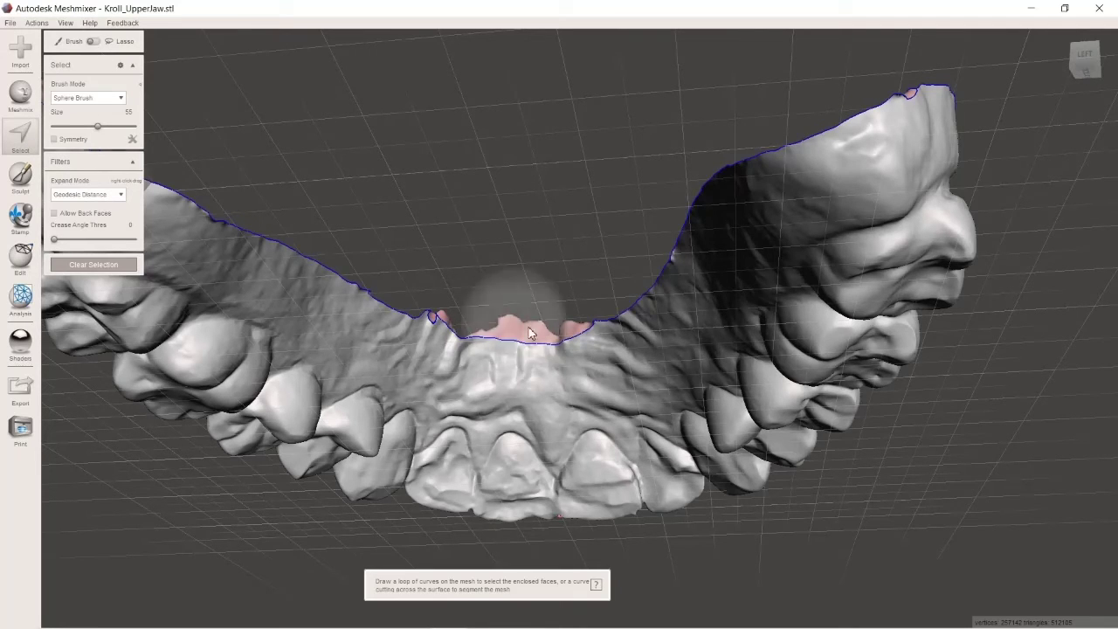
{"action": "scroll", "coordinate": [614, 376], "scroll_direction": "up", "scroll_amount": 5}
{"action": "scroll", "coordinate": [395, 330], "scroll_direction": "up", "scroll_amount": 2}
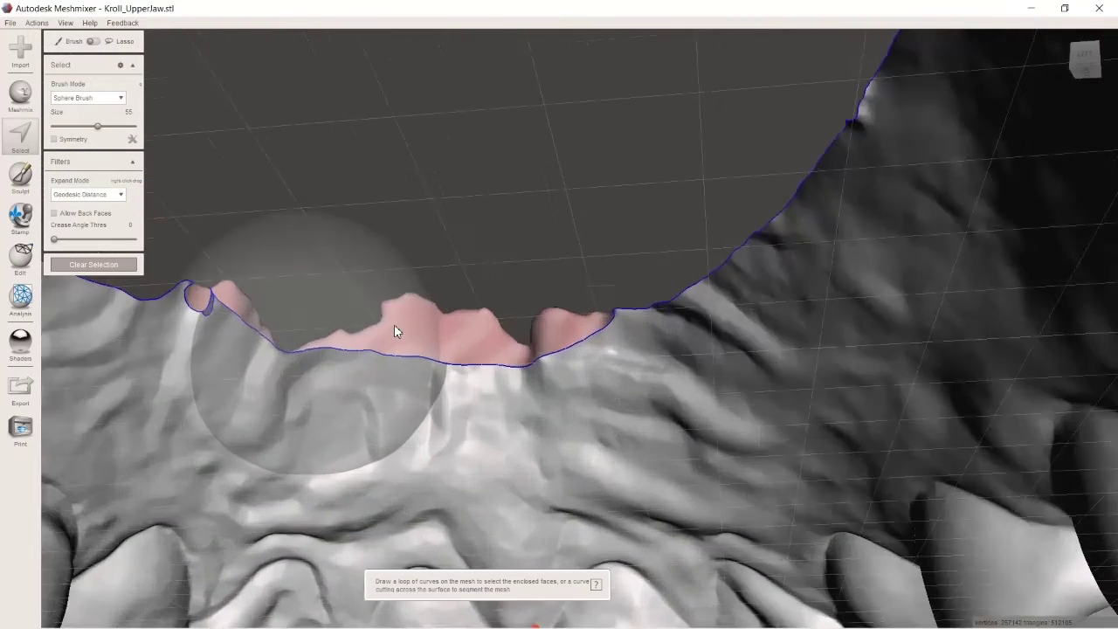
{"action": "left_click_drag", "start_coordinate": [103, 133], "coordinate": [86, 131]}
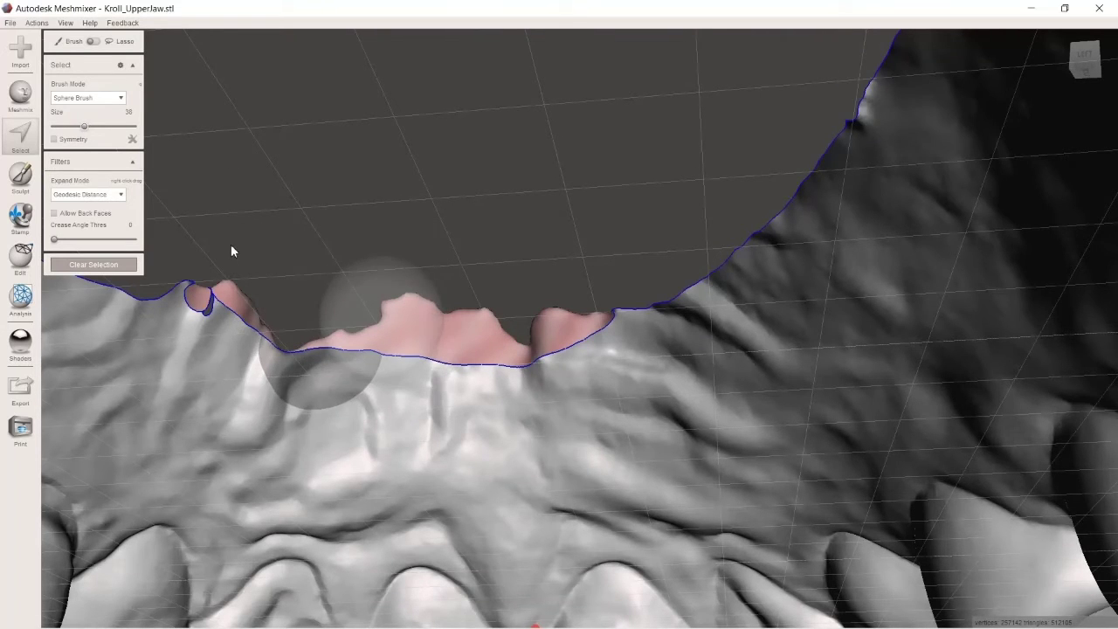
{"action": "mouse_move", "coordinate": [192, 320]}
{"action": "left_mouse_down"}
{"action": "mouse_move", "coordinate": [312, 356]}
{"action": "mouse_move", "coordinate": [394, 364]}
{"action": "mouse_move", "coordinate": [409, 330]}
{"action": "mouse_move", "coordinate": [444, 316]}
{"action": "mouse_move", "coordinate": [454, 345]}
{"action": "mouse_move", "coordinate": [518, 372]}
{"action": "mouse_move", "coordinate": [437, 375]}
{"action": "mouse_move", "coordinate": [554, 369]}
{"action": "mouse_move", "coordinate": [603, 341]}
{"action": "mouse_move", "coordinate": [608, 324]}
{"action": "mouse_move", "coordinate": [381, 295]}
{"action": "mouse_move", "coordinate": [405, 277]}
{"action": "left_mouse_up"}
{"action": "right_click_drag", "start_coordinate": [518, 236], "coordinate": [448, 190]}
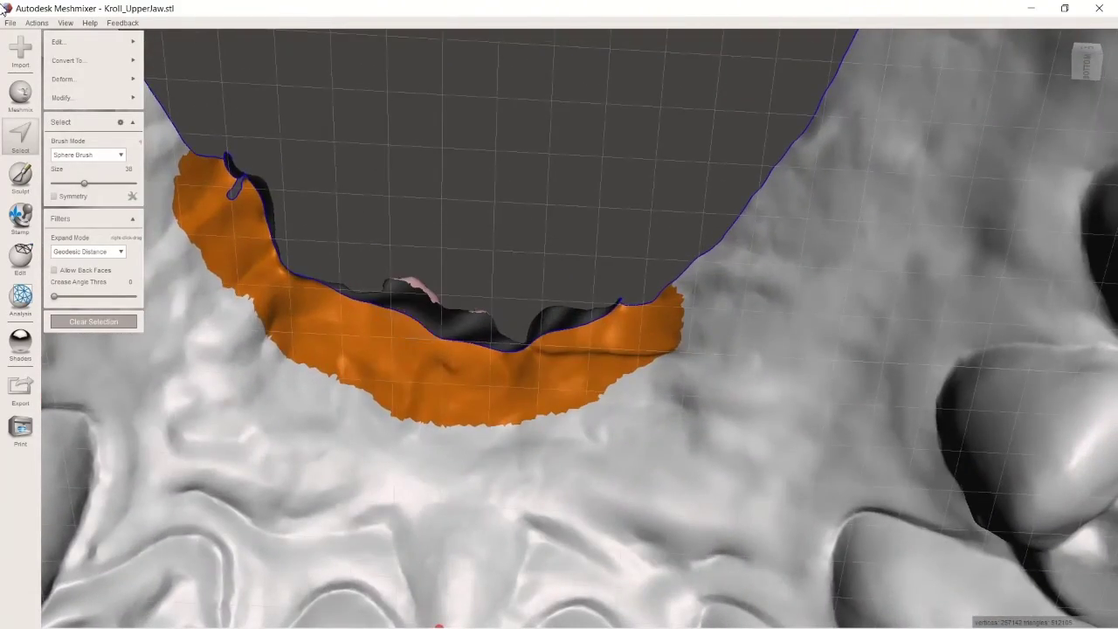
{"action": "left_click", "coordinate": [68, 42]}
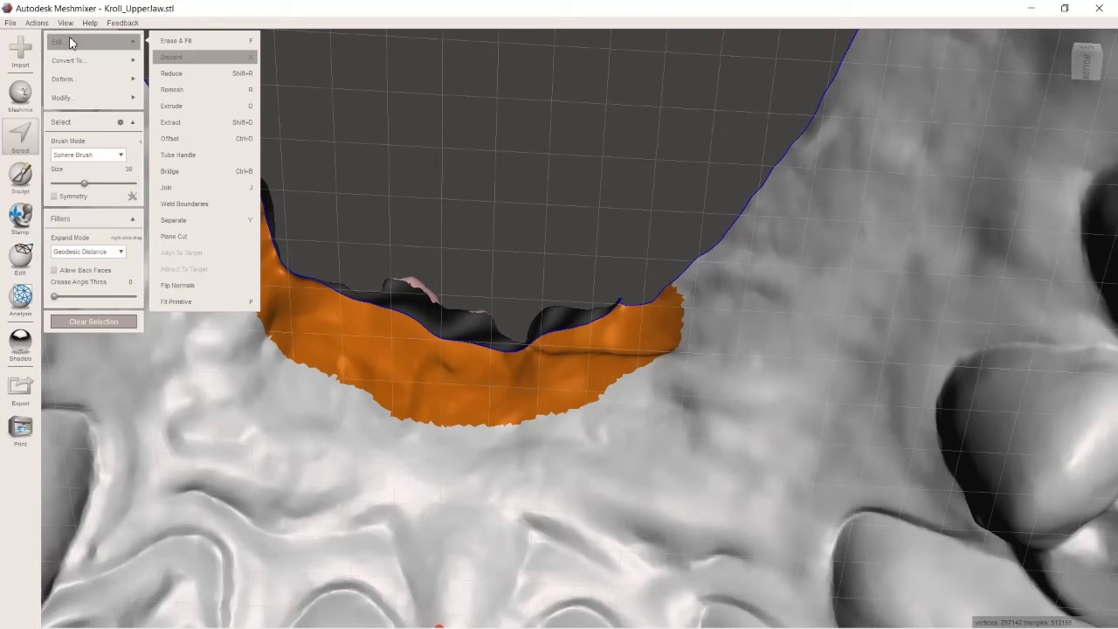
{"action": "left_click", "coordinate": [206, 58]}
Step: Lasso-select the small loose mesh fragments floating in the palate opening and discard them
{"action": "right_click_drag", "start_coordinate": [596, 179], "coordinate": [526, 224]}
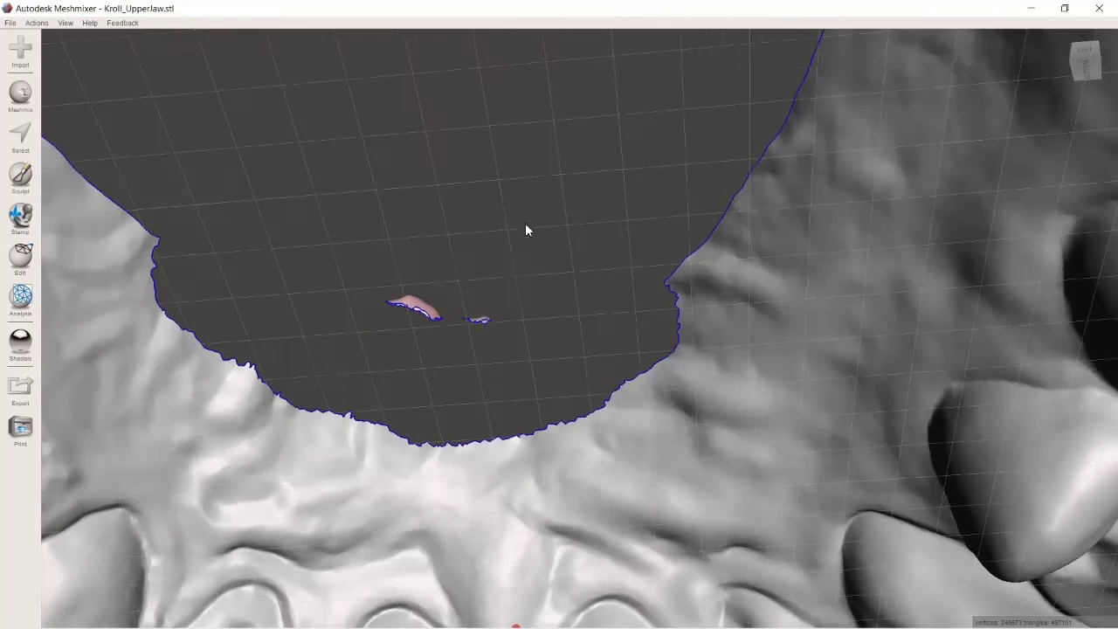
{"action": "scroll", "coordinate": [449, 271], "scroll_direction": "down", "scroll_amount": 6}
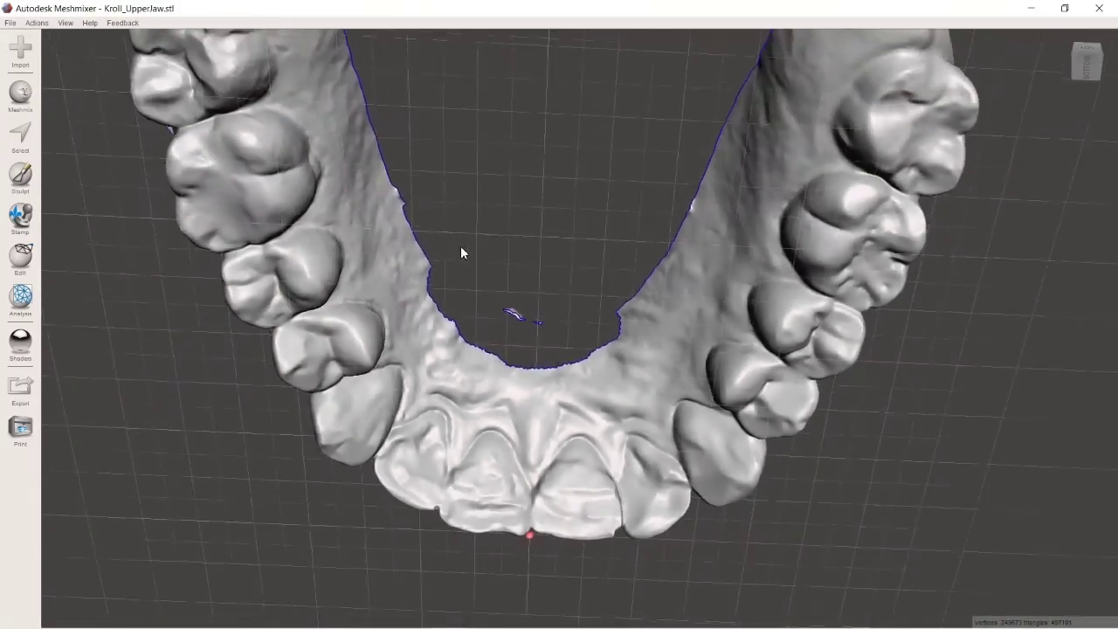
{"action": "mouse_move", "coordinate": [460, 246]}
{"action": "right_mouse_down"}
{"action": "mouse_move", "coordinate": [458, 407]}
{"action": "mouse_move", "coordinate": [464, 267]}
{"action": "right_mouse_up"}
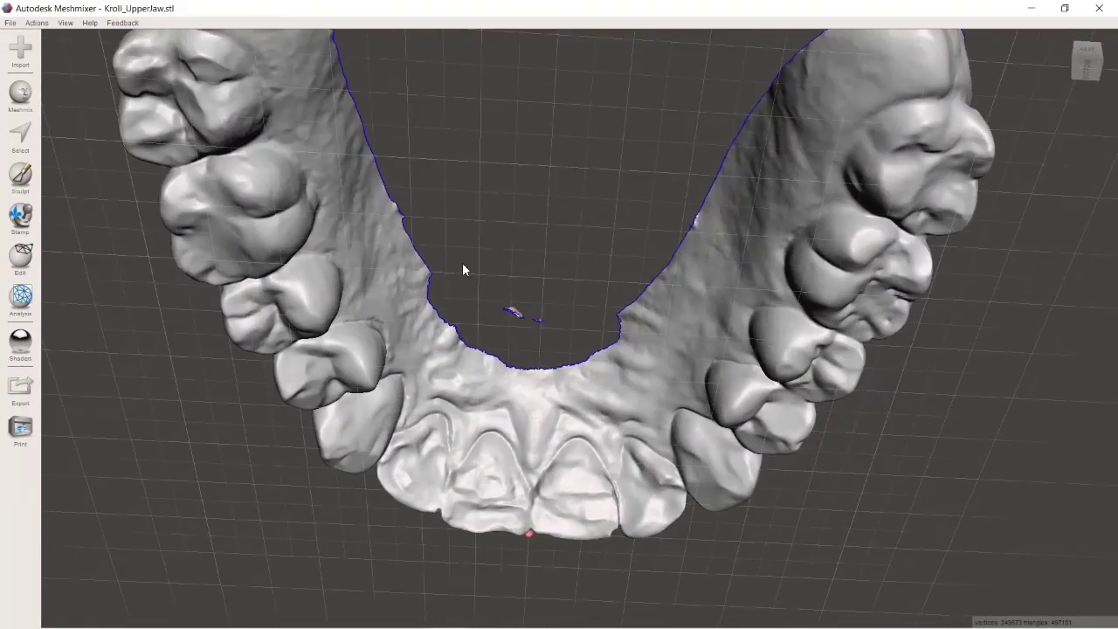
{"action": "scroll", "coordinate": [466, 265], "scroll_direction": "up", "scroll_amount": 5}
{"action": "scroll", "coordinate": [469, 261], "scroll_direction": "up", "scroll_amount": 5}
{"action": "scroll", "coordinate": [109, 198], "scroll_direction": "down", "scroll_amount": 5}
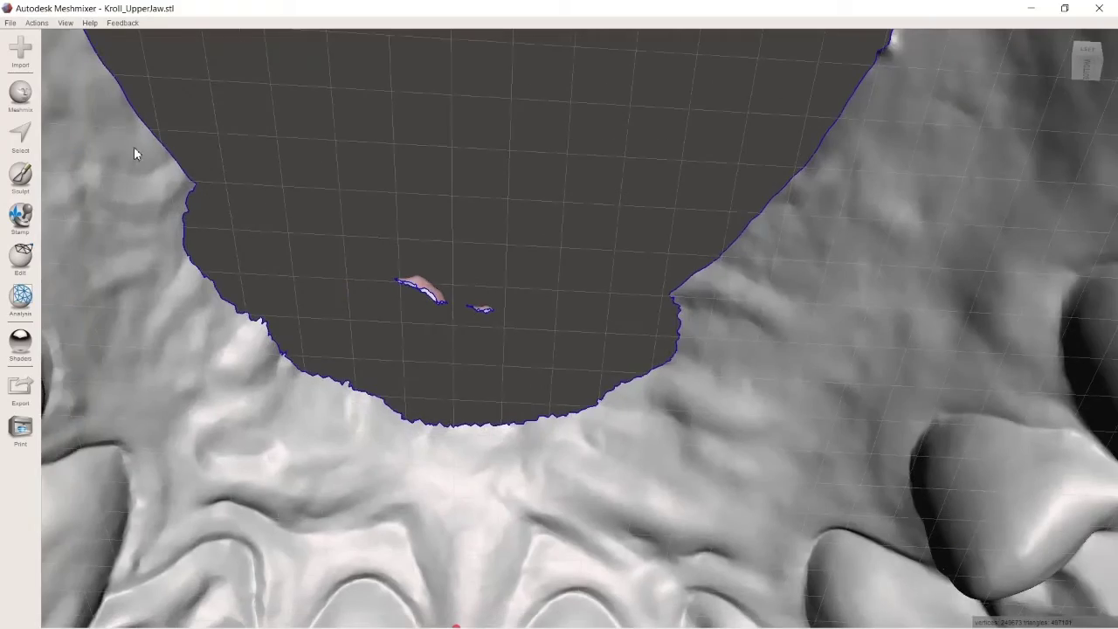
{"action": "left_click", "coordinate": [20, 135]}
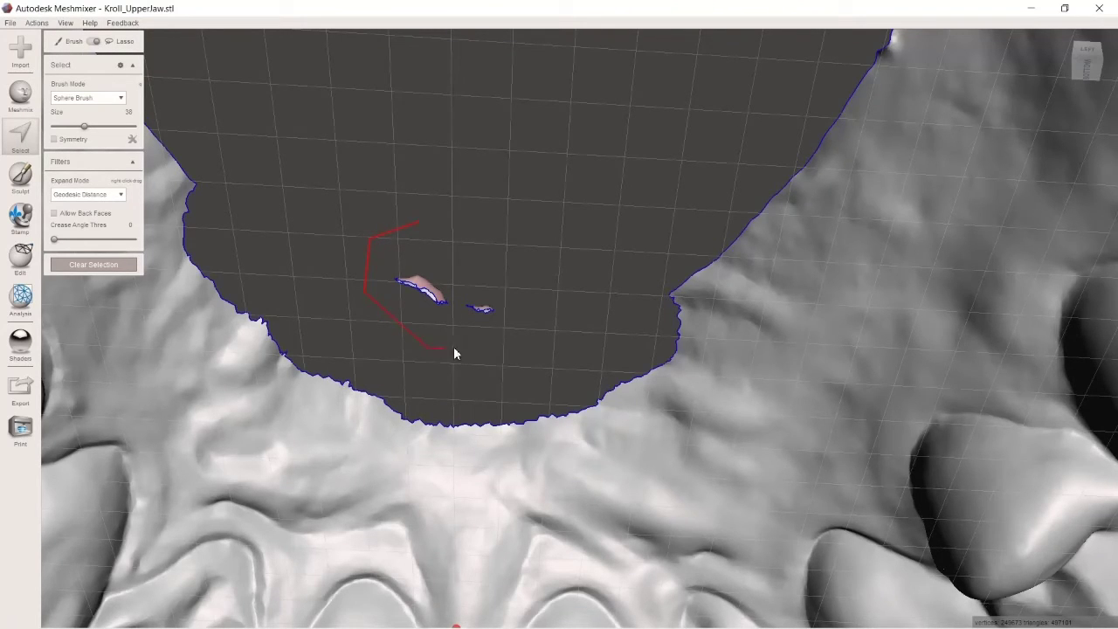
{"action": "left_click", "coordinate": [417, 226]}
{"action": "mouse_move", "coordinate": [131, 42]}
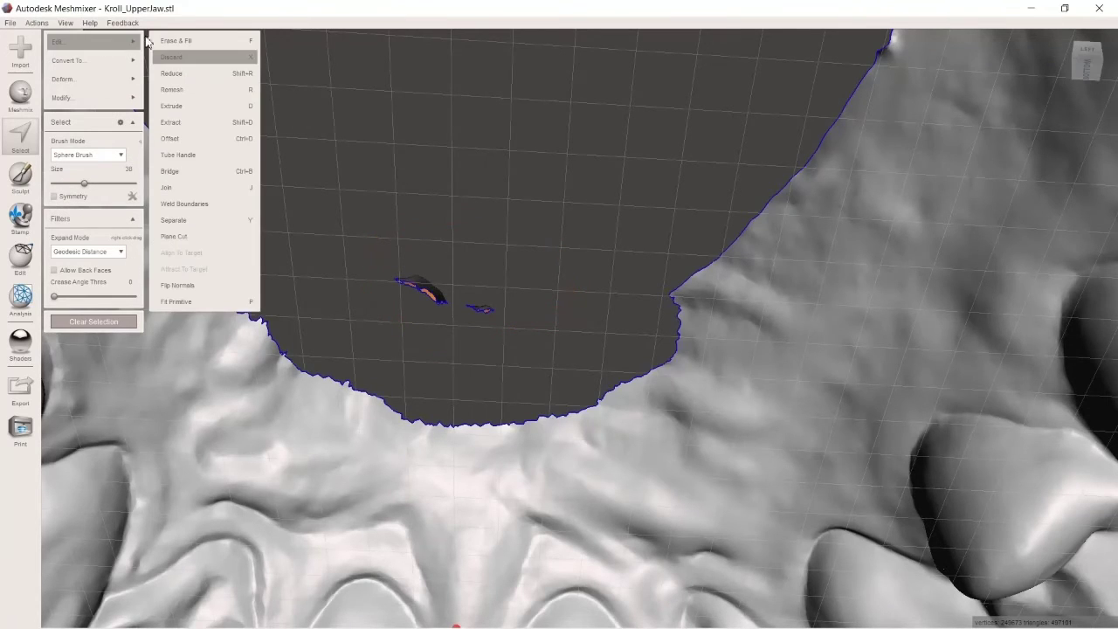
{"action": "left_click", "coordinate": [199, 59]}
Step: Lasso-select the notched edge strip at the rear end of the arch and discard it
{"action": "scroll", "coordinate": [422, 111], "scroll_direction": "down", "scroll_amount": 3}
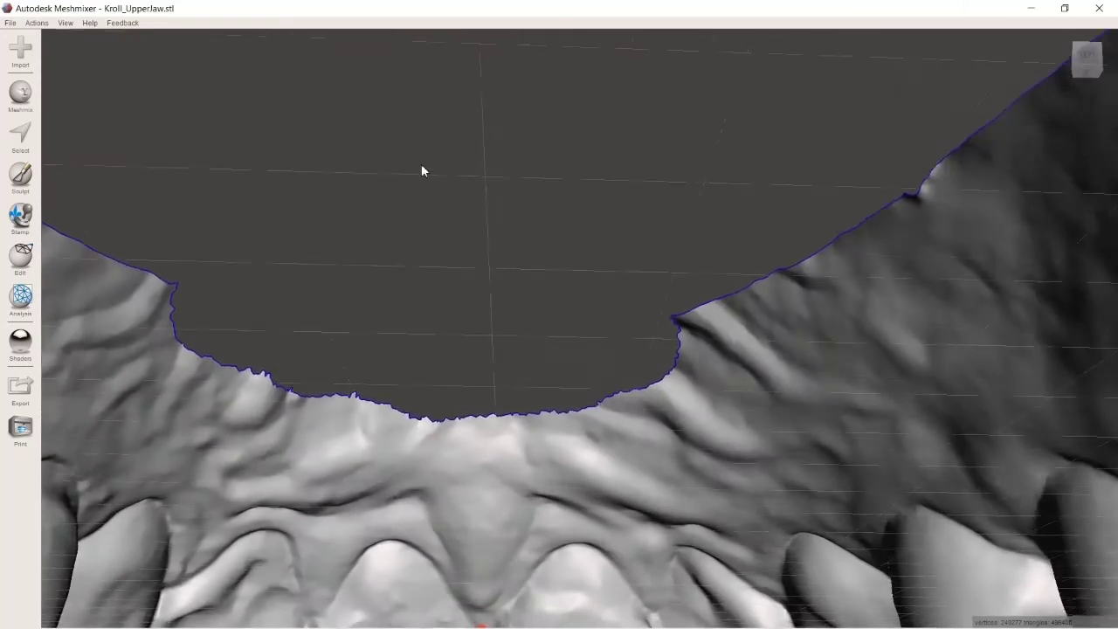
{"action": "right_click_drag", "start_coordinate": [419, 170], "coordinate": [207, 348]}
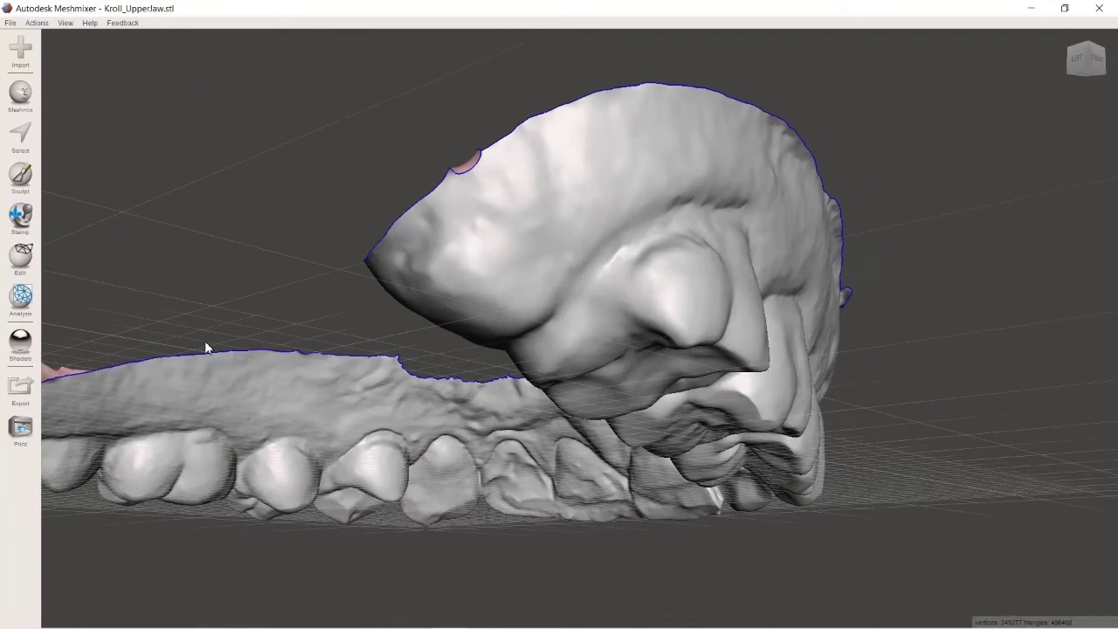
{"action": "left_click", "coordinate": [20, 136]}
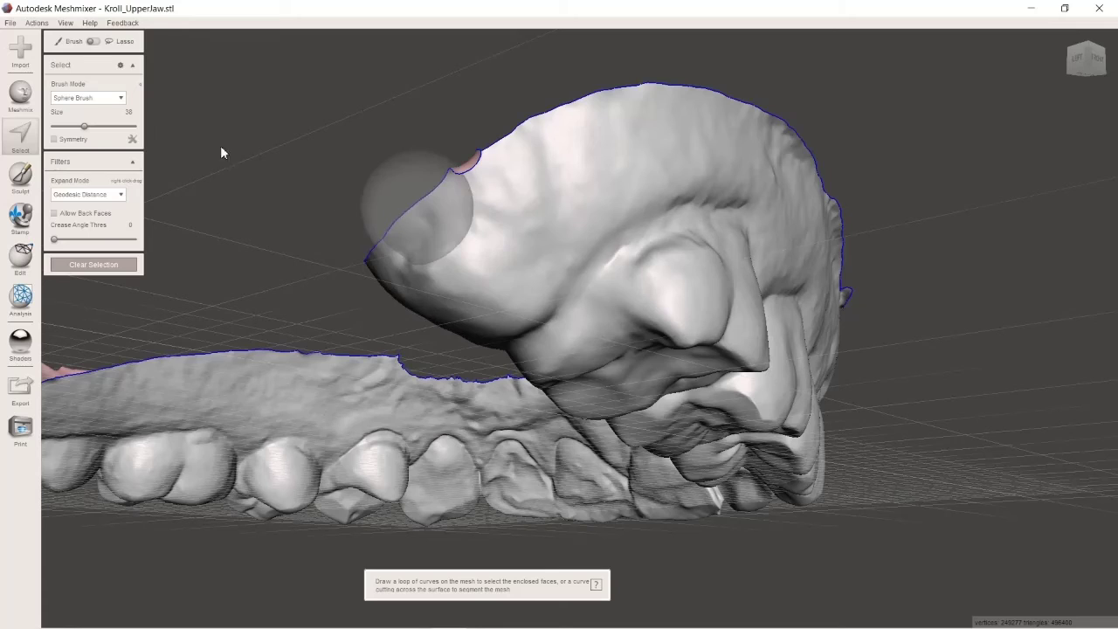
{"action": "left_click", "coordinate": [92, 42]}
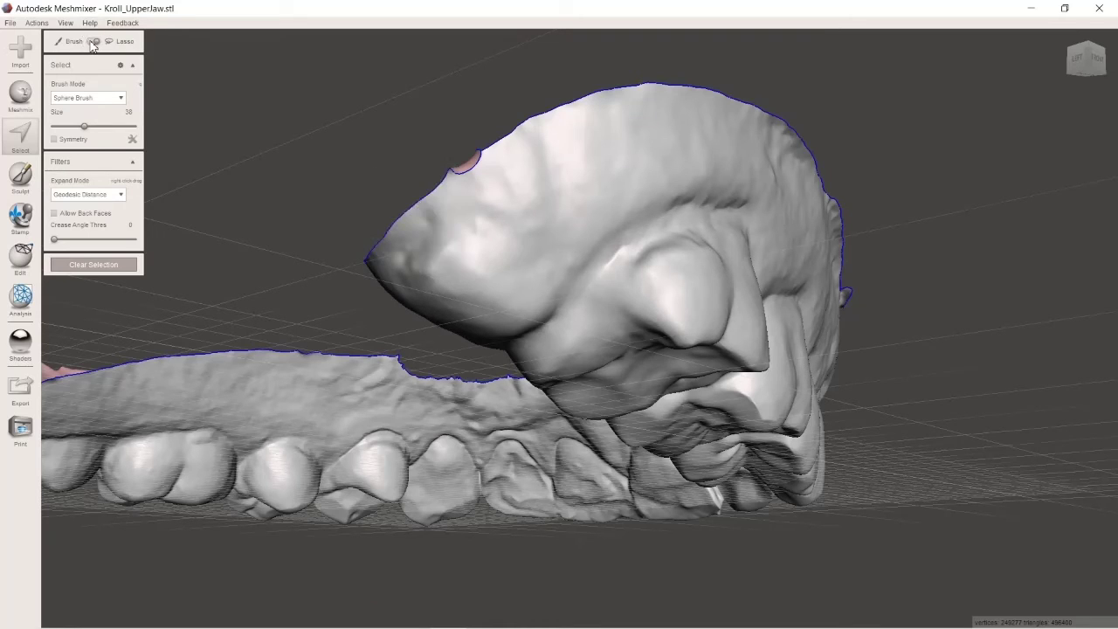
{"action": "left_click", "coordinate": [349, 281]}
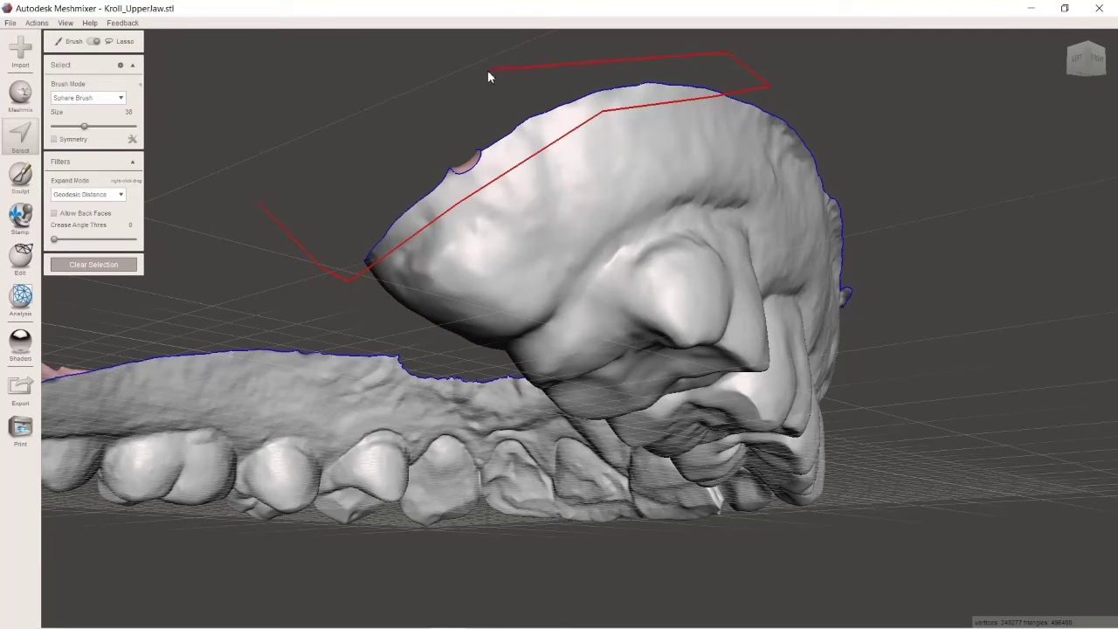
{"action": "left_click", "coordinate": [262, 206]}
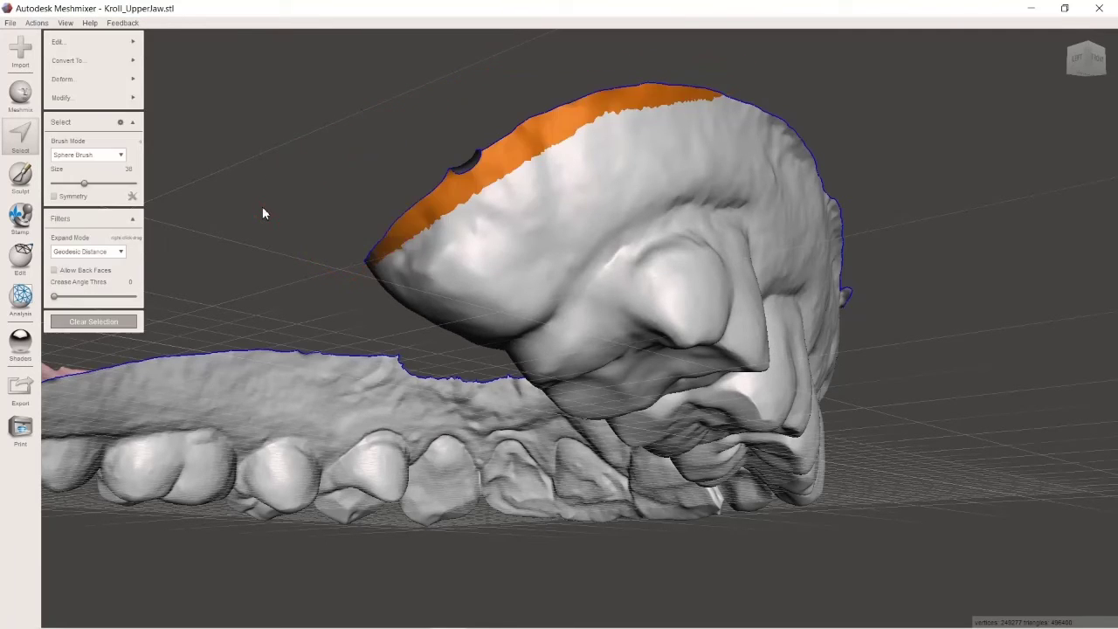
{"action": "mouse_move", "coordinate": [102, 50]}
{"action": "left_click", "coordinate": [199, 58]}
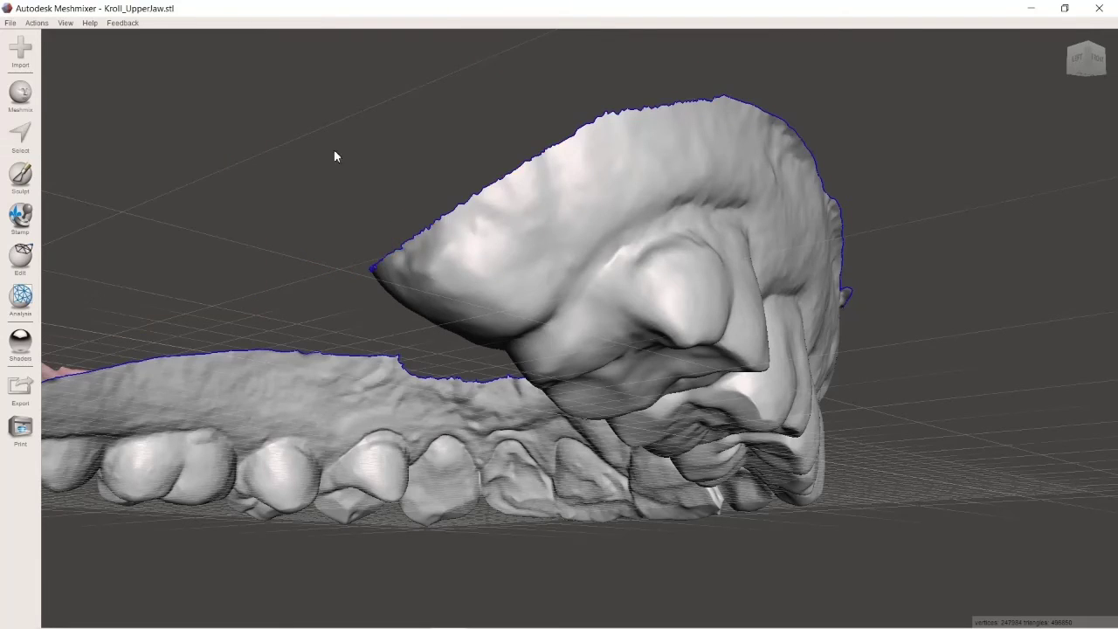
Step: Lasso-select the protruding strip along the inner palatal edge behind the front teeth and discard it
{"action": "mouse_move", "coordinate": [334, 149]}
{"action": "right_mouse_down"}
{"action": "mouse_move", "coordinate": [405, 180]}
{"action": "mouse_move", "coordinate": [379, 172]}
{"action": "mouse_move", "coordinate": [302, 262]}
{"action": "right_mouse_up"}
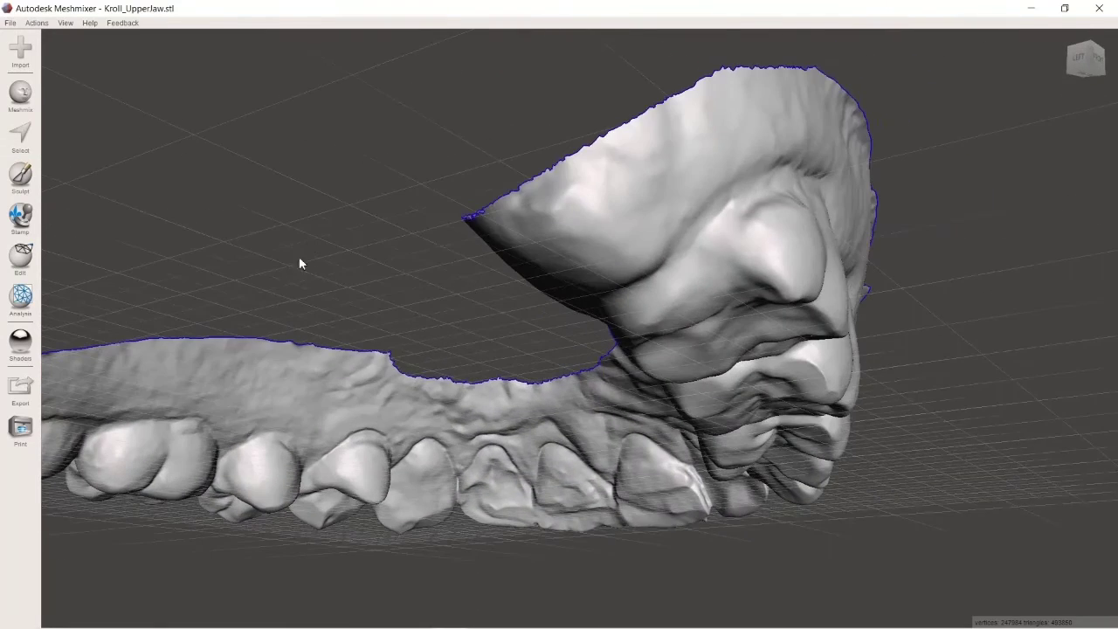
{"action": "left_click", "coordinate": [20, 133]}
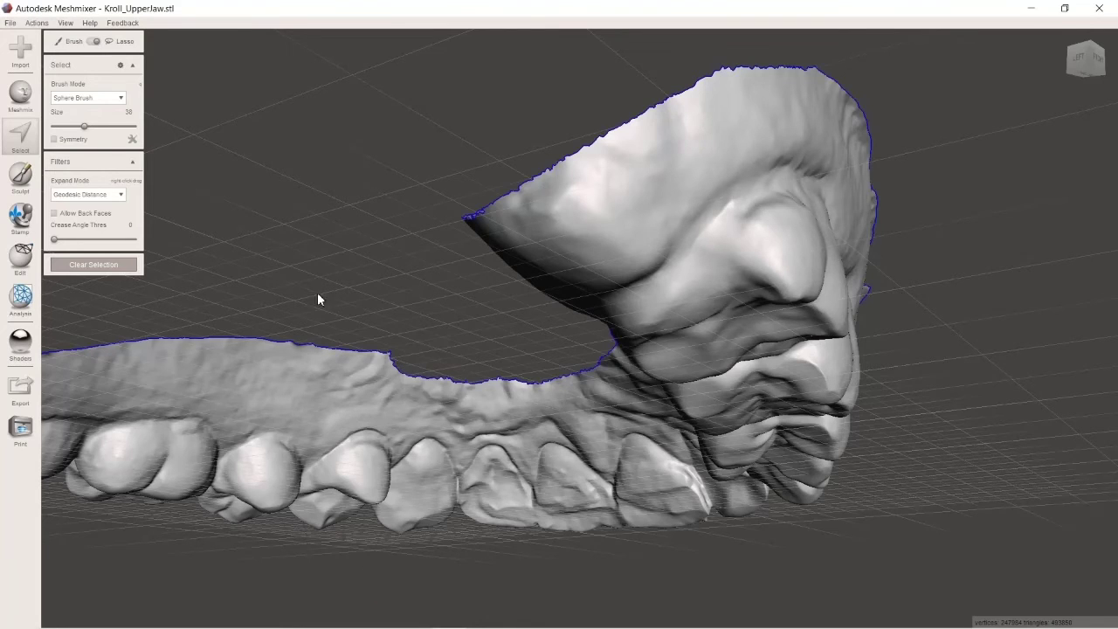
{"action": "left_click", "coordinate": [357, 370]}
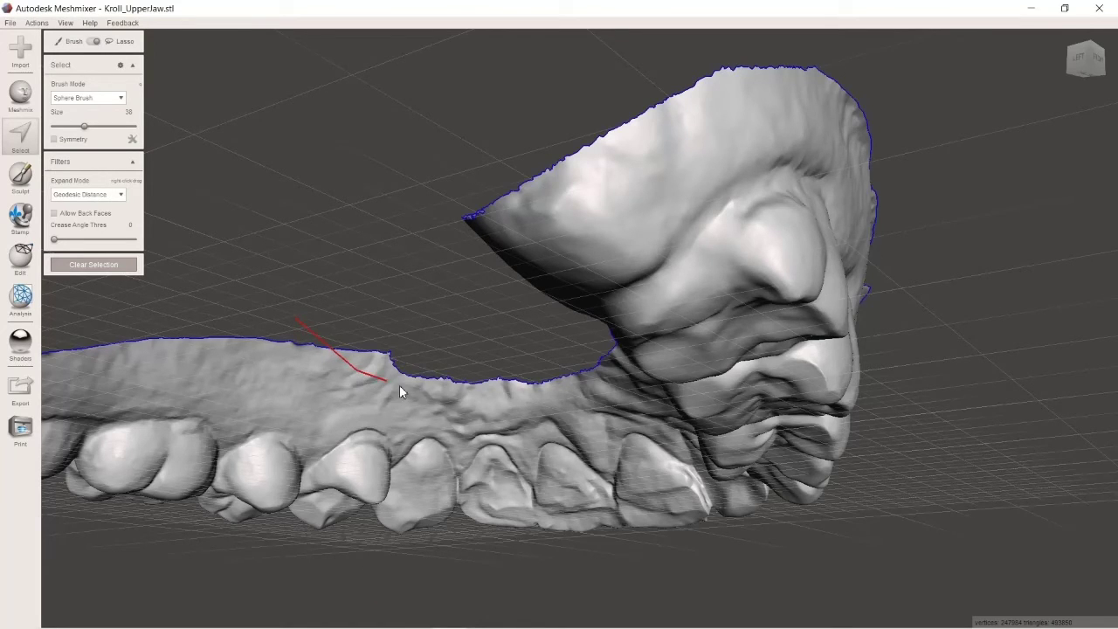
{"action": "left_click", "coordinate": [469, 384]}
{"action": "left_click", "coordinate": [300, 324]}
{"action": "left_click", "coordinate": [120, 43]}
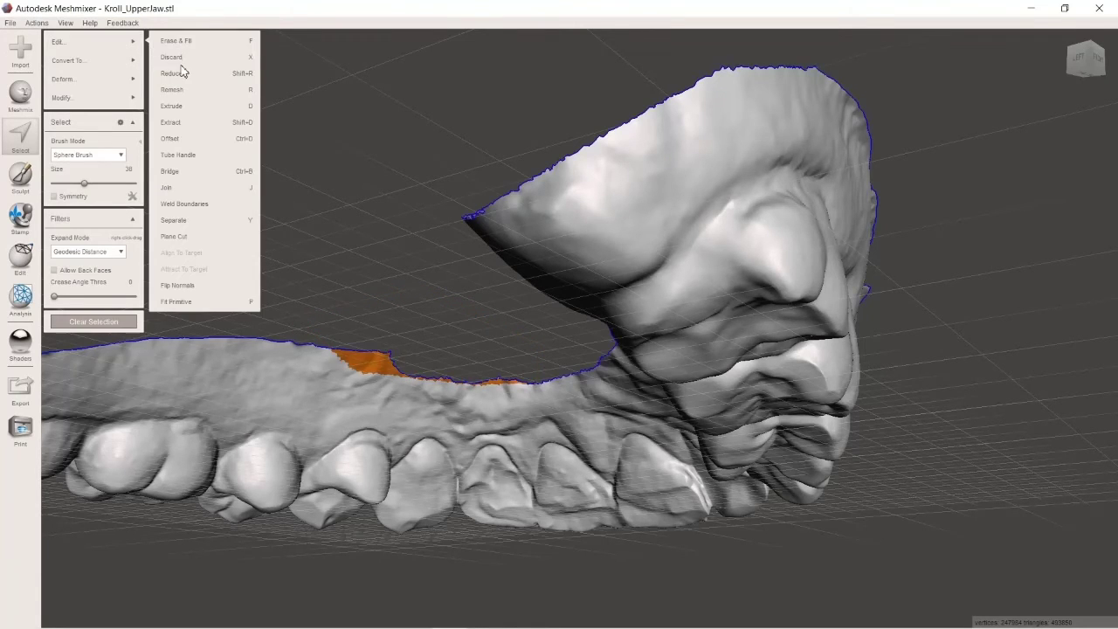
{"action": "left_click", "coordinate": [182, 57]}
Step: Lasso-select the raised palatal edge strip from the stepped notch behind the front teeth back to the molars and discard it
{"action": "right_click_drag", "start_coordinate": [405, 275], "coordinate": [508, 236]}
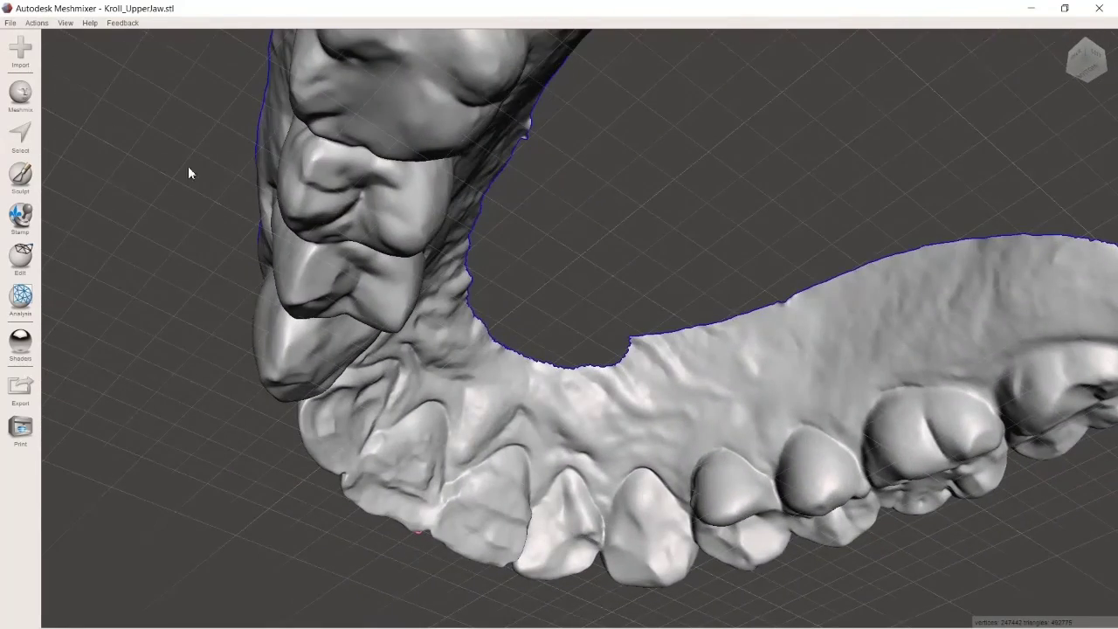
{"action": "left_click", "coordinate": [28, 134]}
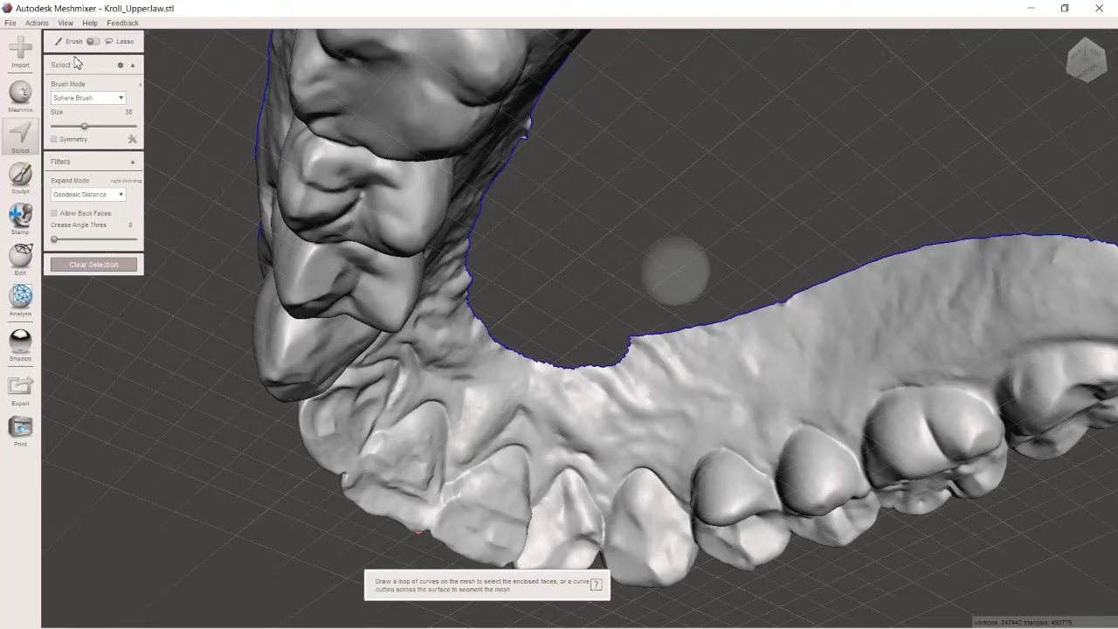
{"action": "mouse_move", "coordinate": [582, 355]}
{"action": "left_mouse_down"}
{"action": "mouse_move", "coordinate": [656, 353]}
{"action": "mouse_move", "coordinate": [854, 303]}
{"action": "mouse_move", "coordinate": [1081, 215]}
{"action": "left_mouse_up"}
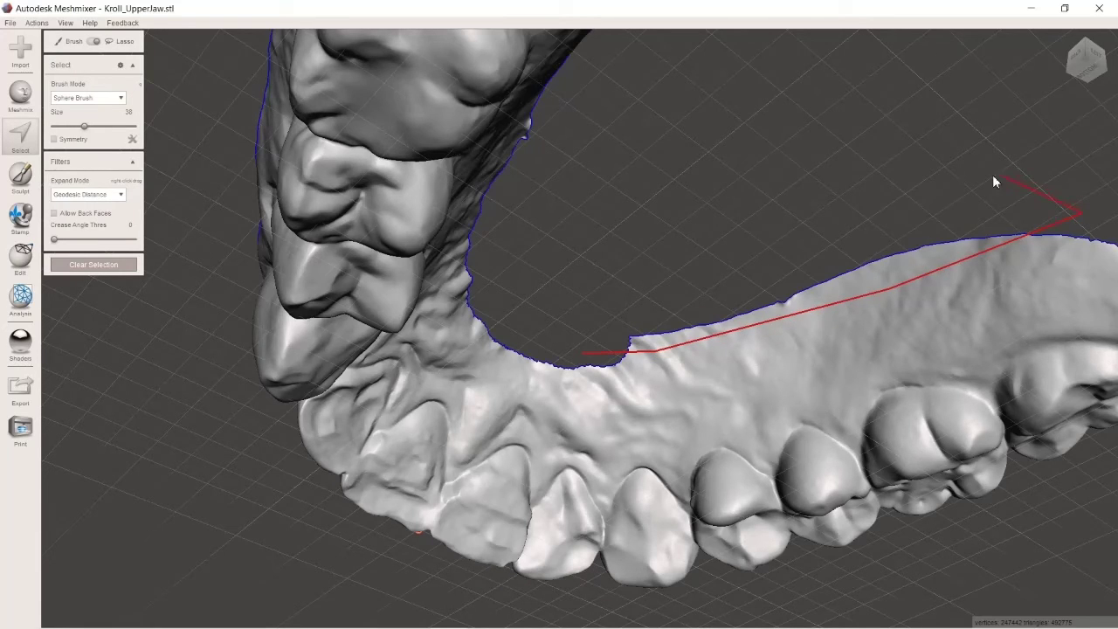
{"action": "left_click_drag", "start_coordinate": [587, 354], "coordinate": [587, 355]}
{"action": "mouse_move", "coordinate": [124, 70]}
{"action": "mouse_move", "coordinate": [136, 41]}
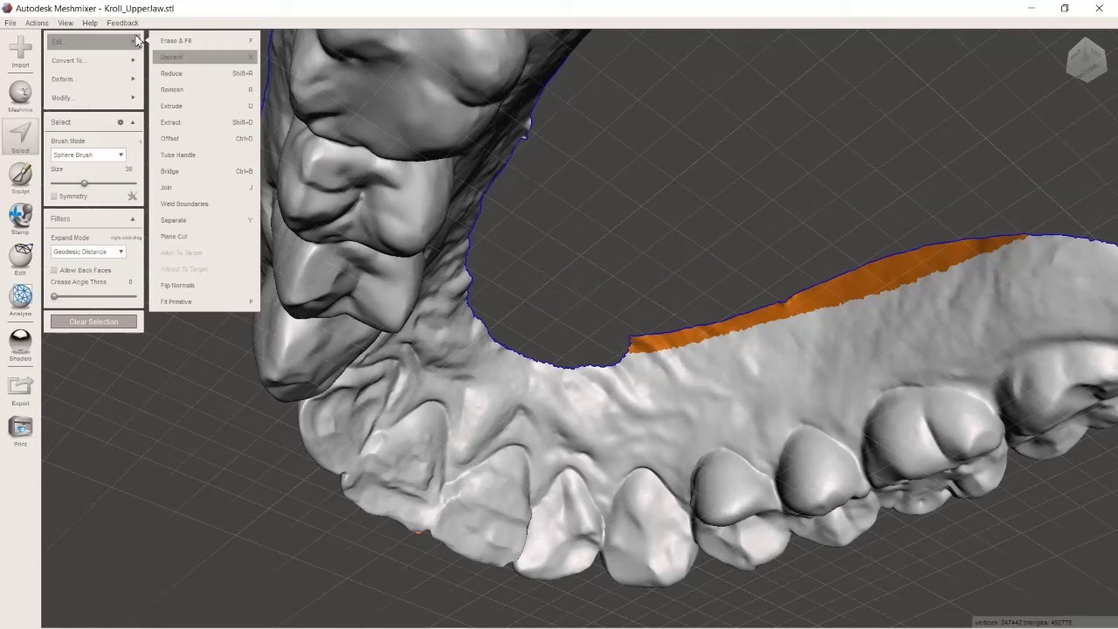
{"action": "left_click", "coordinate": [194, 58]}
Step: Lasso-select the ragged outer gum edge and the excess tissue behind the last molar at the arch's rear end, and discard both
{"action": "right_click_drag", "start_coordinate": [746, 160], "coordinate": [733, 332]}
{"action": "scroll", "coordinate": [611, 350], "scroll_direction": "up", "scroll_amount": 5}
{"action": "right_click_drag", "start_coordinate": [633, 388], "coordinate": [599, 317]}
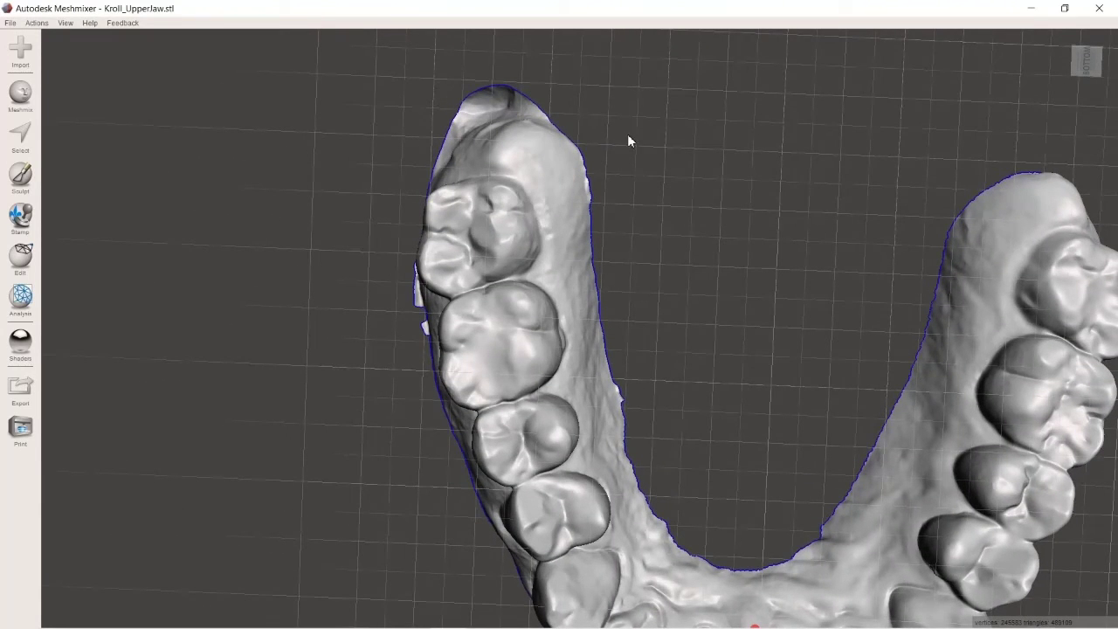
{"action": "scroll", "coordinate": [603, 148], "scroll_direction": "up", "scroll_amount": 3}
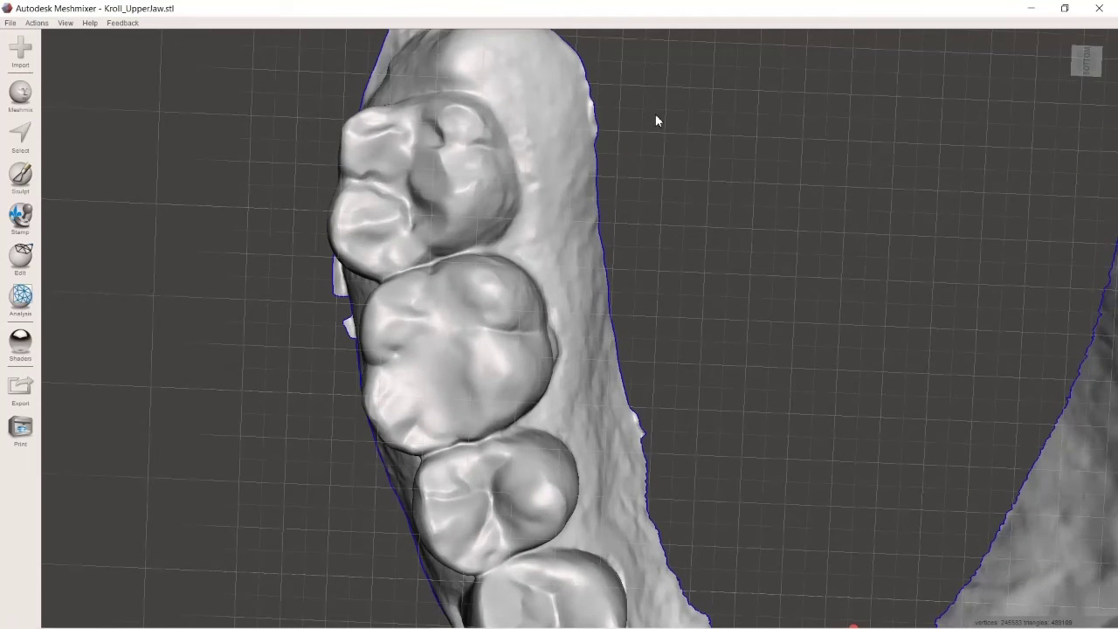
{"action": "right_click_drag", "start_coordinate": [655, 114], "coordinate": [654, 163]}
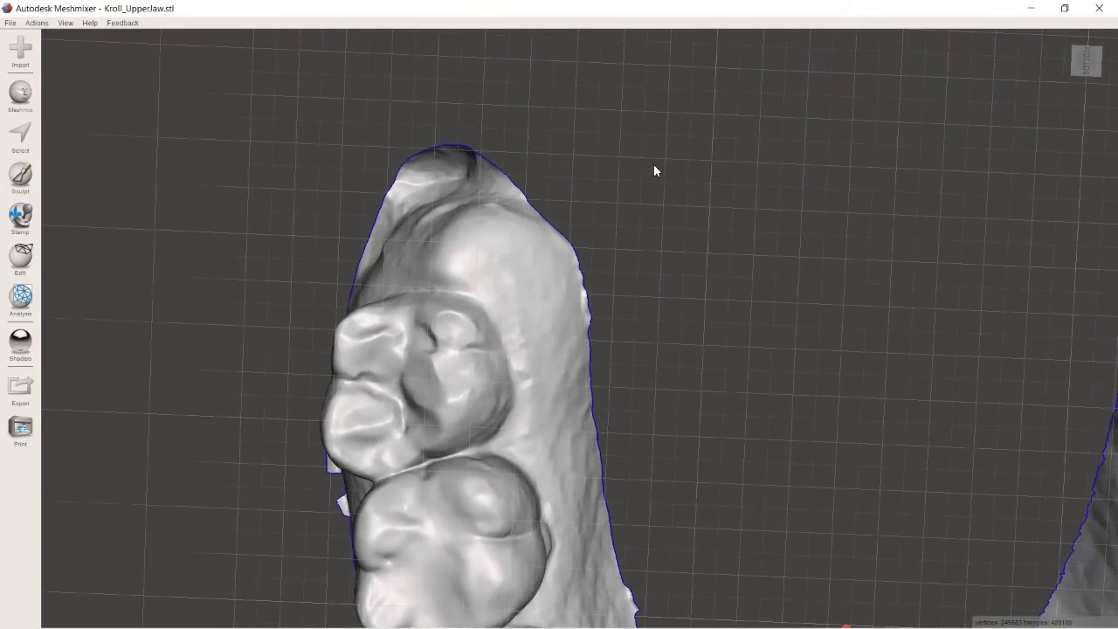
{"action": "right_click_drag", "start_coordinate": [275, 250], "coordinate": [428, 272]}
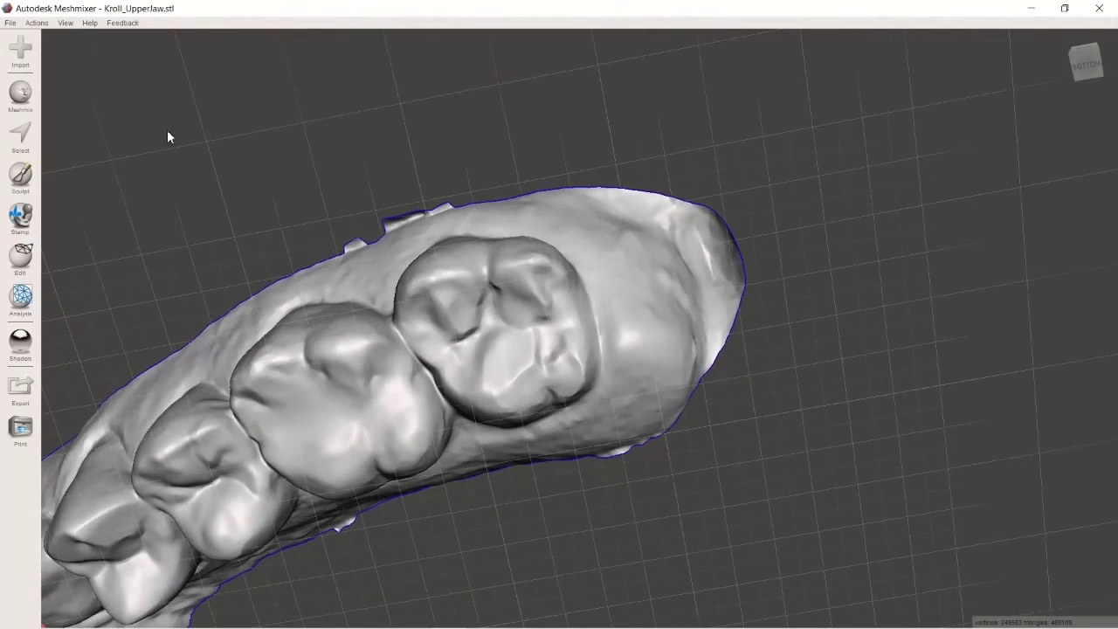
{"action": "left_click", "coordinate": [18, 144]}
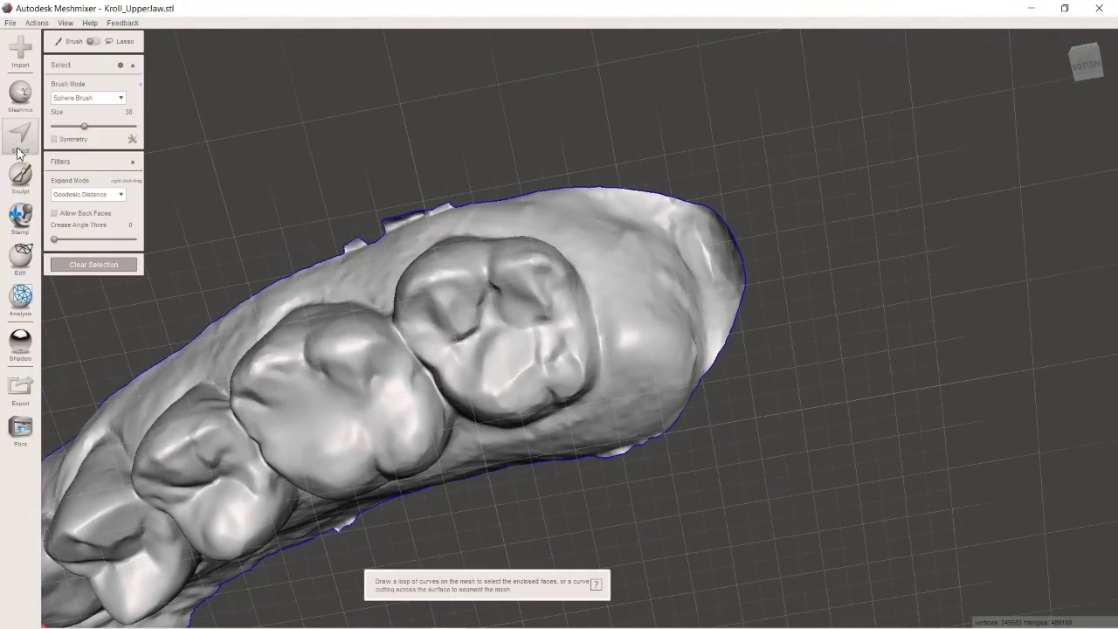
{"action": "left_click", "coordinate": [93, 41]}
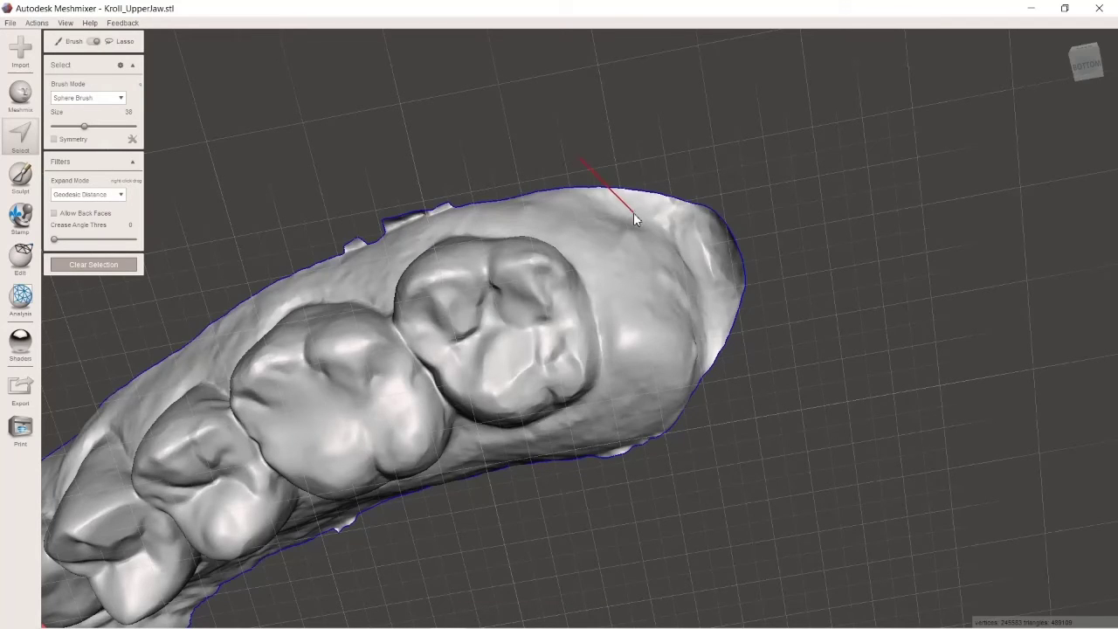
{"action": "mouse_move", "coordinate": [633, 212]}
{"action": "left_mouse_down"}
{"action": "mouse_move", "coordinate": [603, 192]}
{"action": "mouse_move", "coordinate": [428, 162]}
{"action": "mouse_move", "coordinate": [374, 200]}
{"action": "left_mouse_up"}
{"action": "mouse_move", "coordinate": [294, 212]}
{"action": "left_mouse_down"}
{"action": "mouse_move", "coordinate": [264, 249]}
{"action": "mouse_move", "coordinate": [280, 273]}
{"action": "mouse_move", "coordinate": [405, 234]}
{"action": "mouse_move", "coordinate": [417, 219]}
{"action": "mouse_move", "coordinate": [632, 203]}
{"action": "left_mouse_up"}
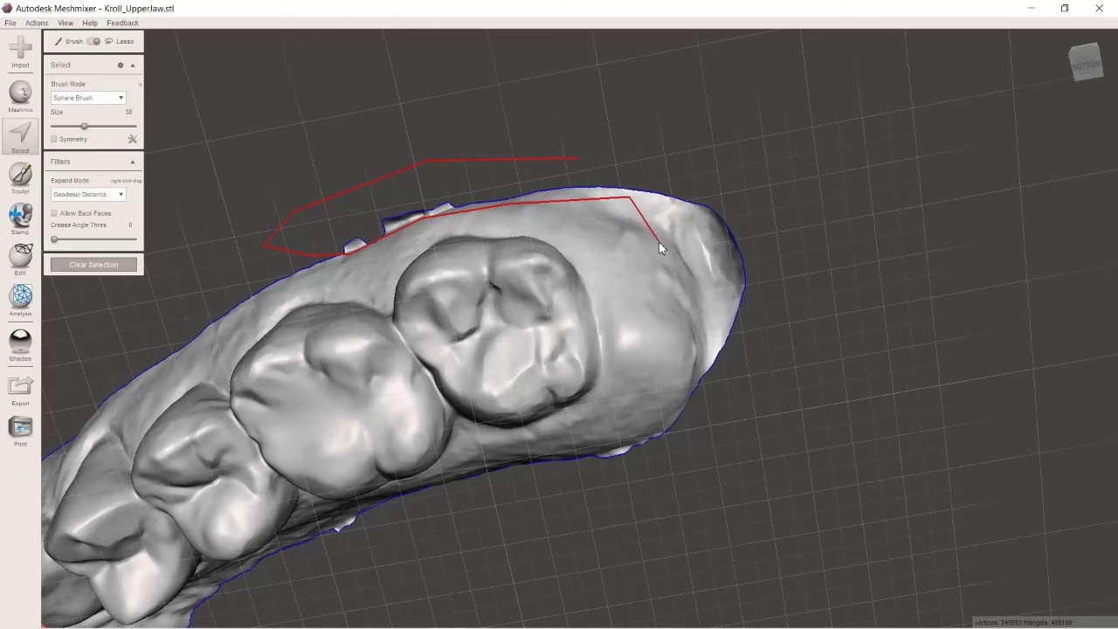
{"action": "mouse_move", "coordinate": [659, 242]}
{"action": "left_mouse_down"}
{"action": "mouse_move", "coordinate": [679, 340]}
{"action": "mouse_move", "coordinate": [670, 420]}
{"action": "mouse_move", "coordinate": [599, 446]}
{"action": "left_mouse_up"}
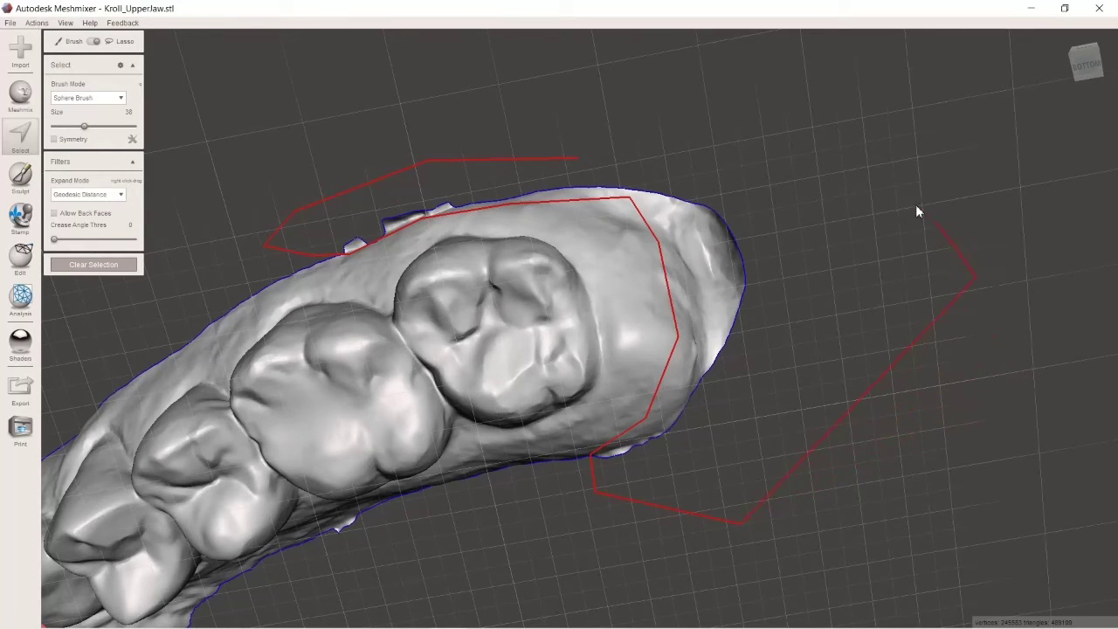
{"action": "left_click_drag", "start_coordinate": [570, 157], "coordinate": [570, 157]}
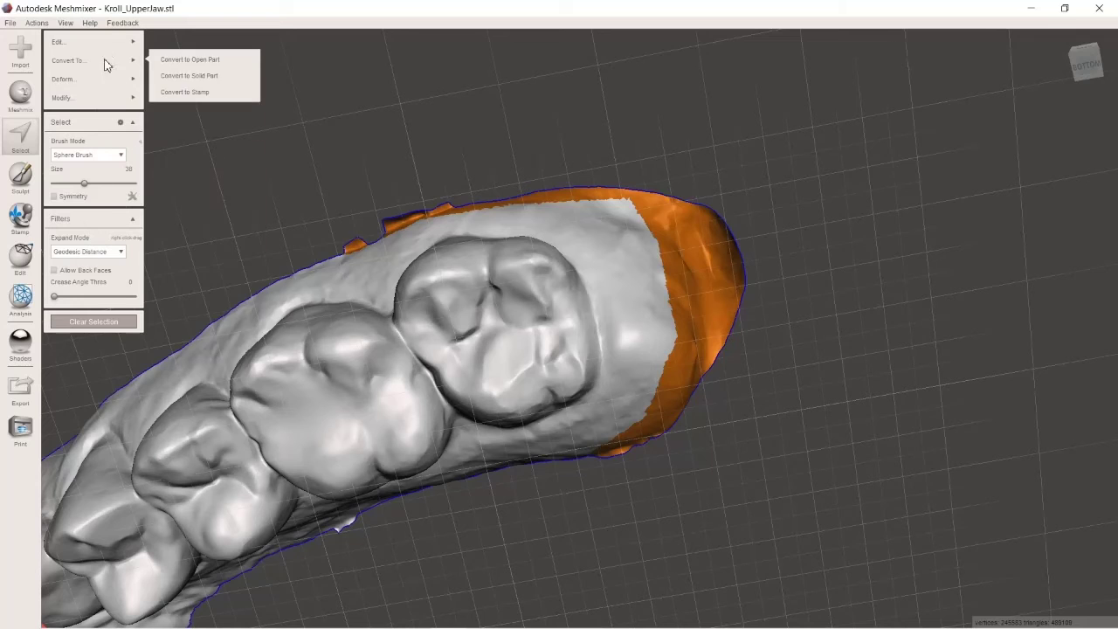
{"action": "mouse_move", "coordinate": [115, 40]}
{"action": "left_click", "coordinate": [201, 65]}
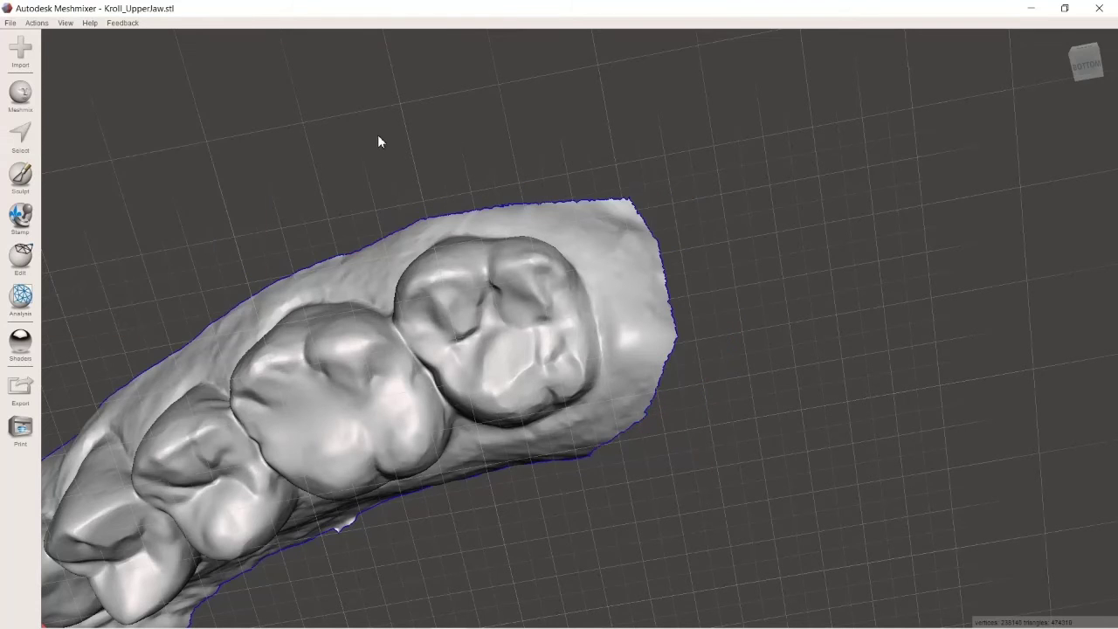
Step: Lasso-select the small spike on the outer gum edge above the premolars and discard it
{"action": "right_click_drag", "start_coordinate": [379, 142], "coordinate": [492, 280]}
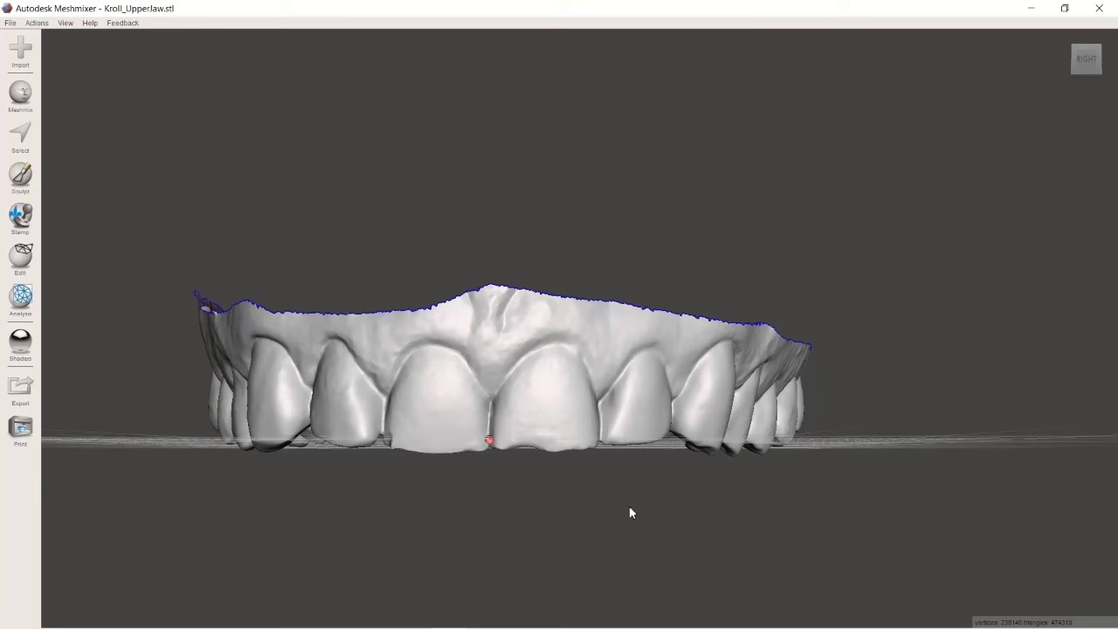
{"action": "right_click_drag", "start_coordinate": [629, 512], "coordinate": [652, 423]}
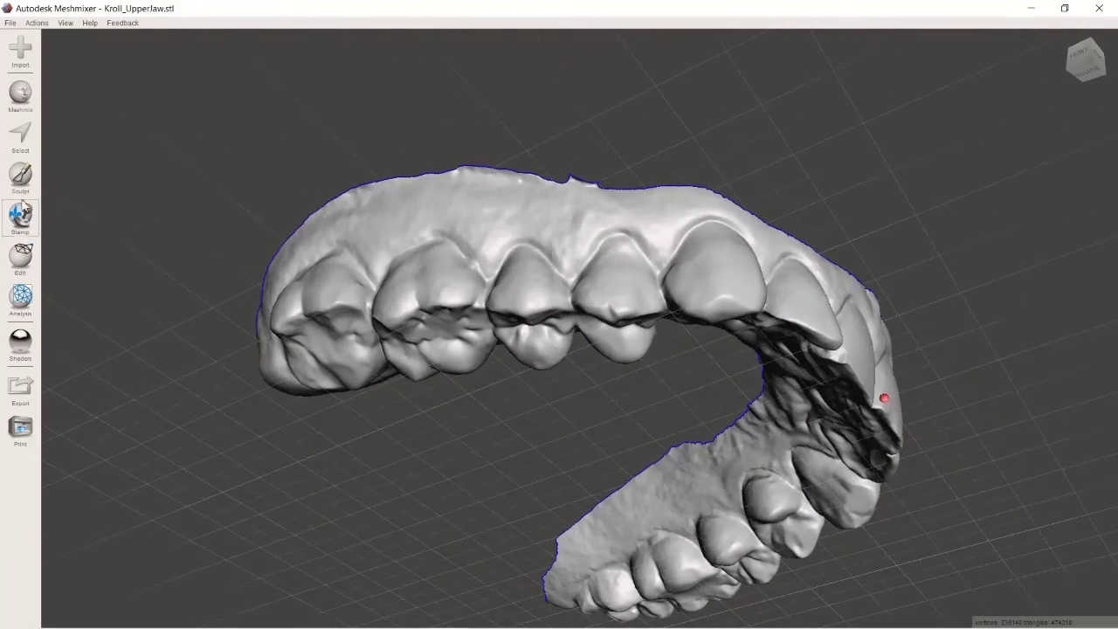
{"action": "left_click", "coordinate": [31, 145]}
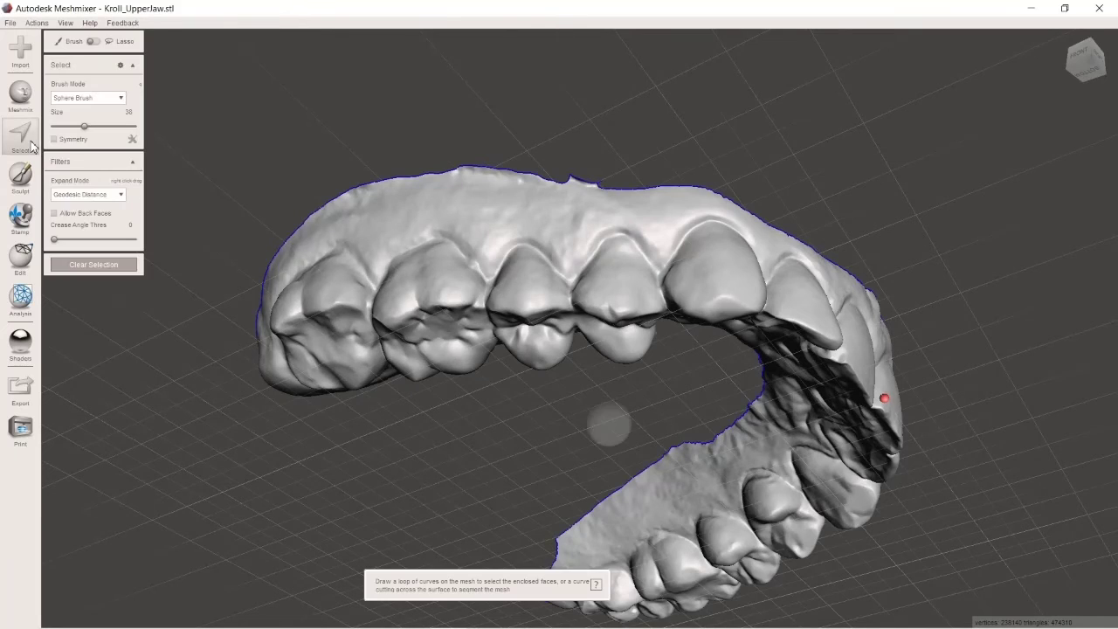
{"action": "left_click", "coordinate": [92, 41]}
{"action": "left_click_drag", "start_coordinate": [541, 165], "coordinate": [566, 190]}
{"action": "mouse_move", "coordinate": [669, 162]}
{"action": "left_mouse_down"}
{"action": "mouse_move", "coordinate": [601, 152]}
{"action": "mouse_move", "coordinate": [544, 166]}
{"action": "left_mouse_up"}
{"action": "left_click", "coordinate": [132, 41]}
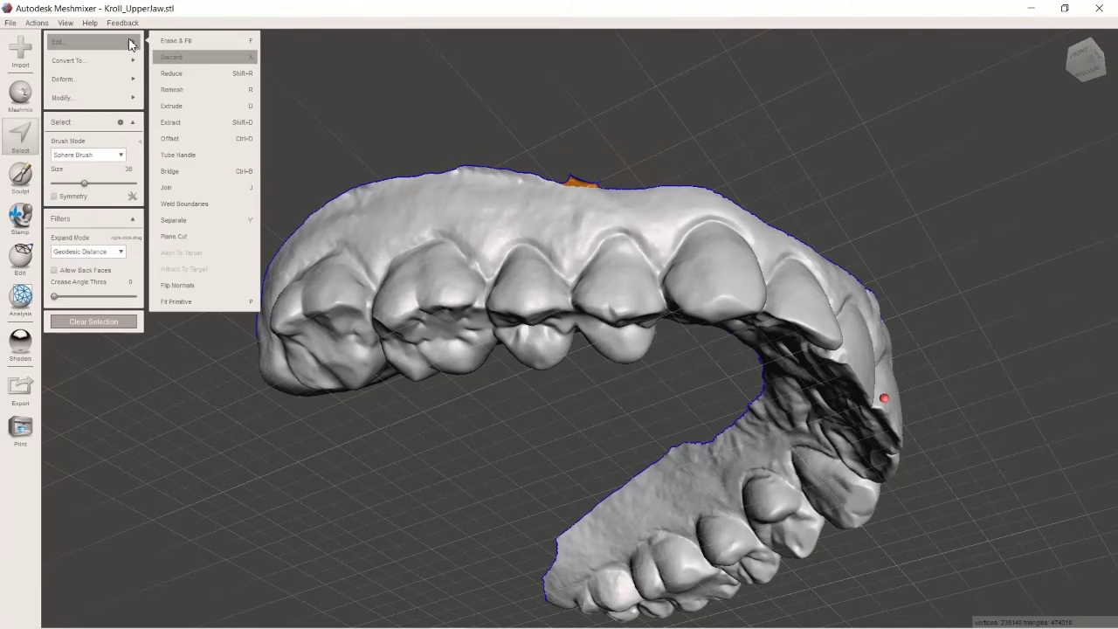
{"action": "left_click", "coordinate": [166, 57]}
Step: Lasso-select the entire upper jaw mesh from the front view
{"action": "right_click_drag", "start_coordinate": [802, 118], "coordinate": [741, 174]}
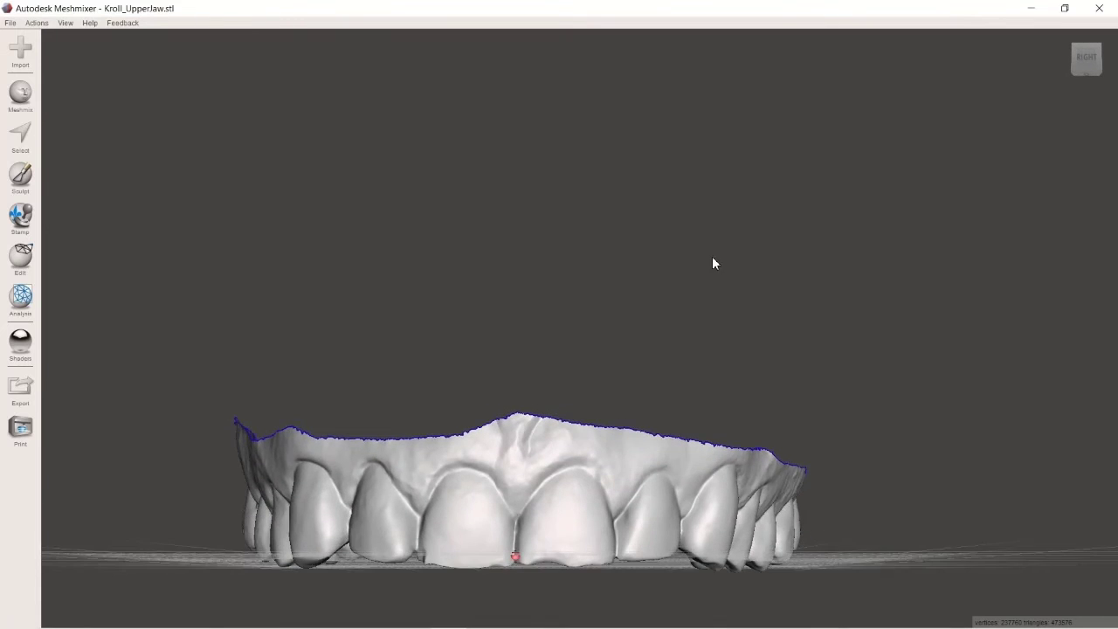
{"action": "right_click_drag", "start_coordinate": [711, 262], "coordinate": [554, 249]}
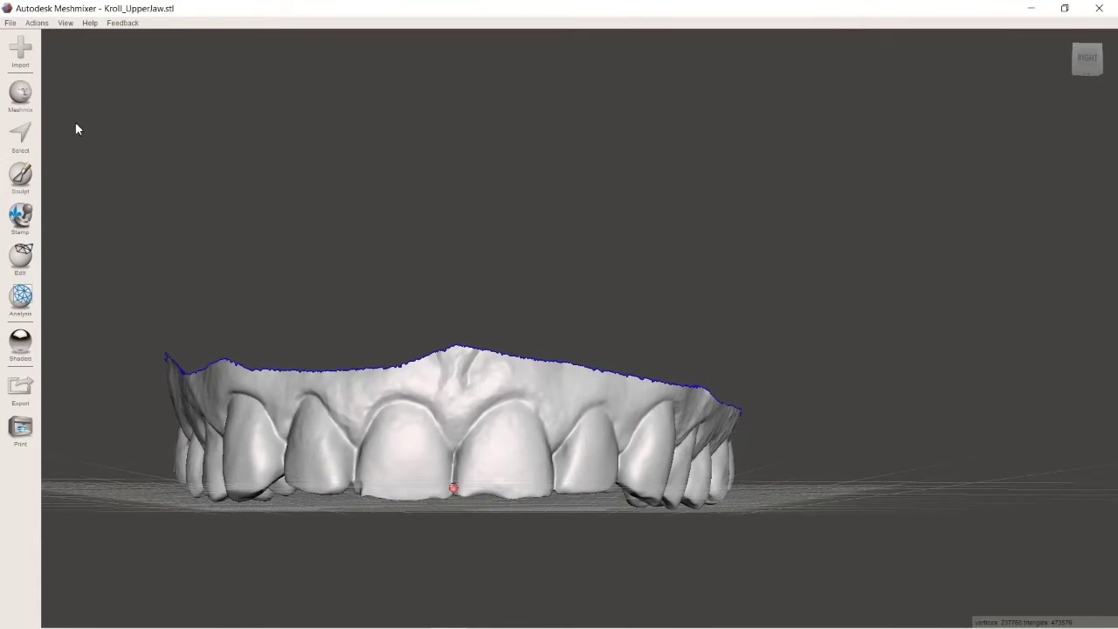
{"action": "left_click", "coordinate": [32, 252]}
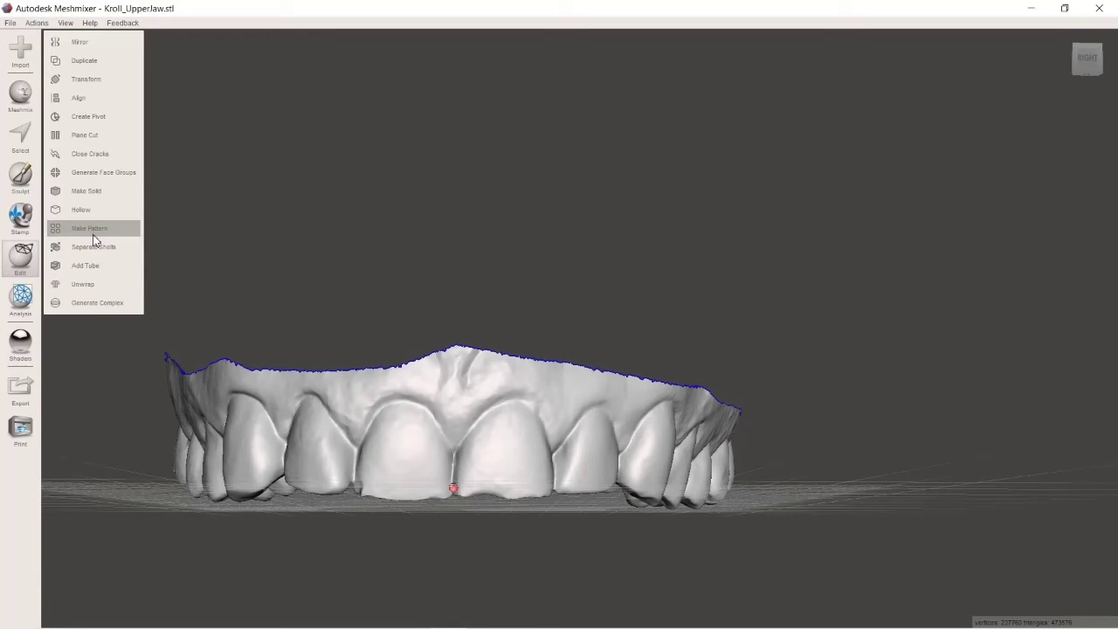
{"action": "left_click", "coordinate": [21, 135]}
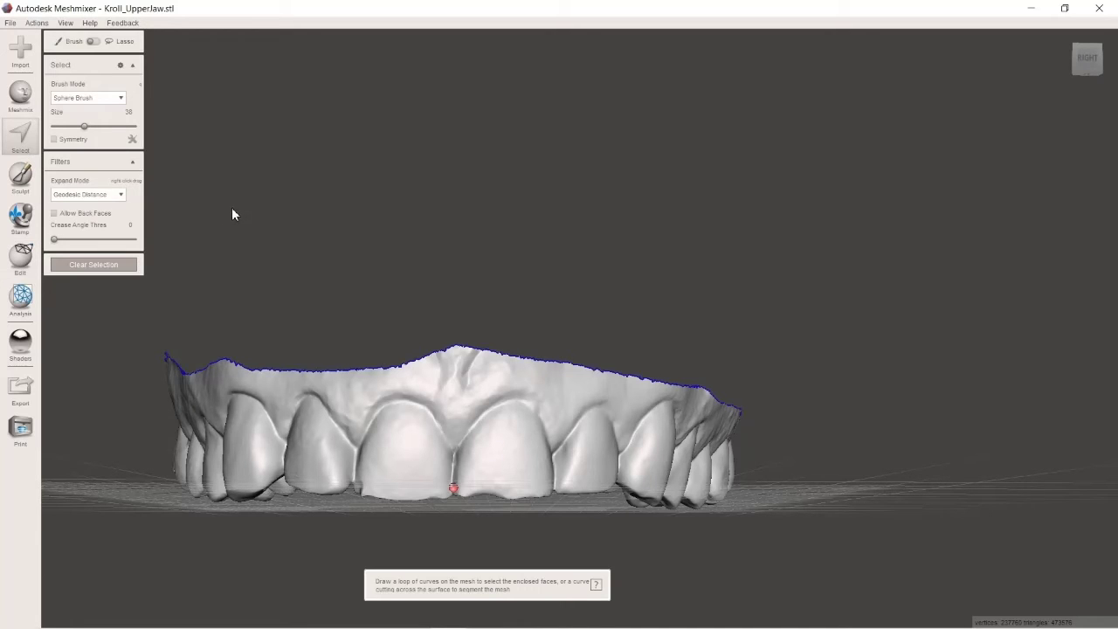
{"action": "left_click", "coordinate": [93, 42]}
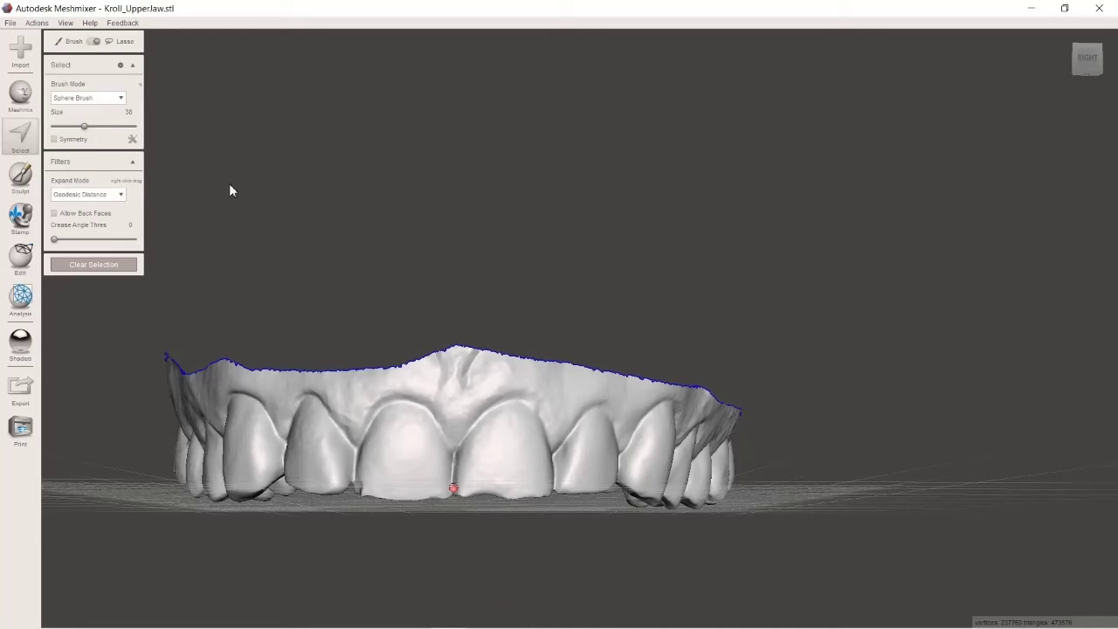
{"action": "mouse_move", "coordinate": [140, 327]}
{"action": "left_mouse_down"}
{"action": "mouse_move", "coordinate": [120, 355]}
{"action": "mouse_move", "coordinate": [122, 429]}
{"action": "left_mouse_up"}
{"action": "mouse_move", "coordinate": [202, 563]}
{"action": "left_mouse_down"}
{"action": "mouse_move", "coordinate": [229, 572]}
{"action": "mouse_move", "coordinate": [387, 574]}
{"action": "left_mouse_up"}
{"action": "left_click_drag", "start_coordinate": [668, 572], "coordinate": [851, 517]}
{"action": "left_click_drag", "start_coordinate": [387, 267], "coordinate": [276, 274]}
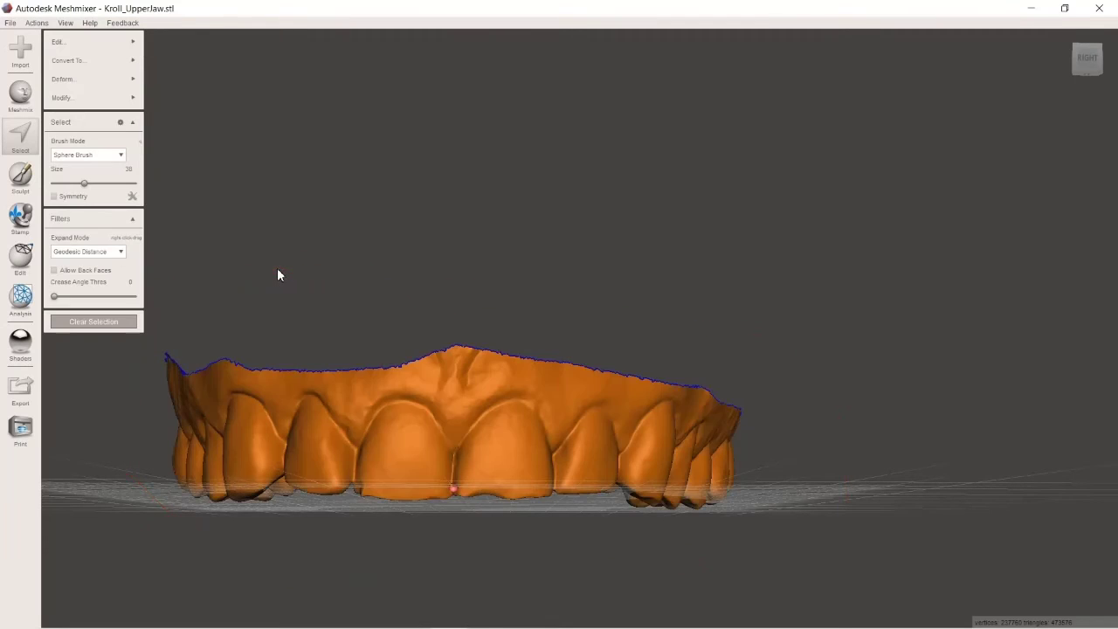
Step: Extrude the selected jaw mesh upward from the gum edge in a constant direction with an offset of about -9.25 mm
{"action": "mouse_move", "coordinate": [278, 274]}
{"action": "right_mouse_down"}
{"action": "mouse_move", "coordinate": [282, 308]}
{"action": "mouse_move", "coordinate": [286, 281]}
{"action": "right_mouse_up"}
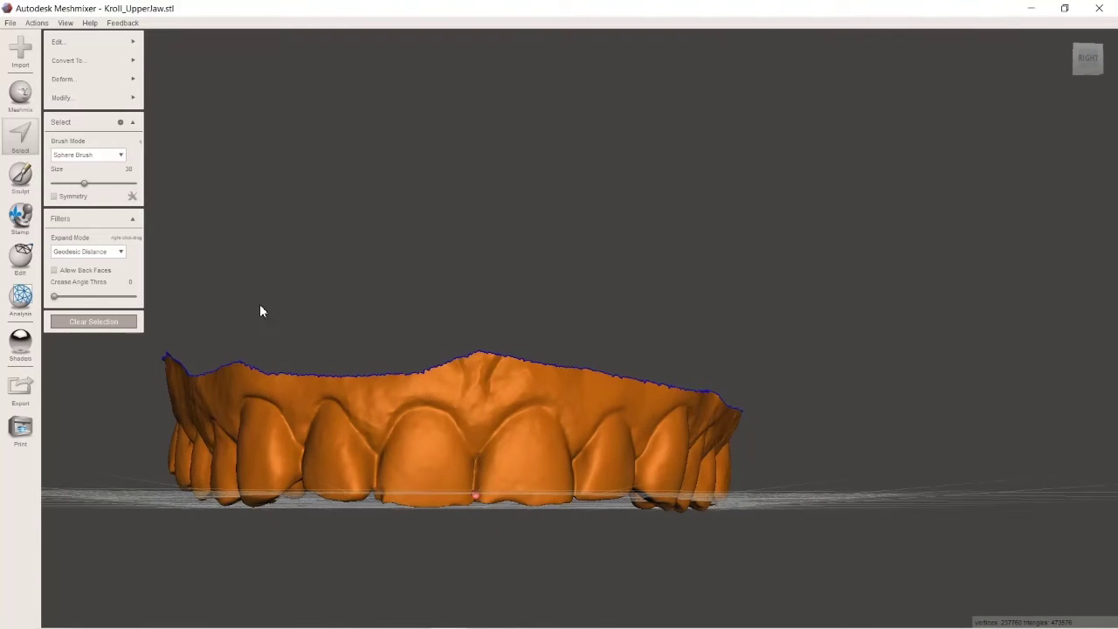
{"action": "left_click", "coordinate": [109, 37]}
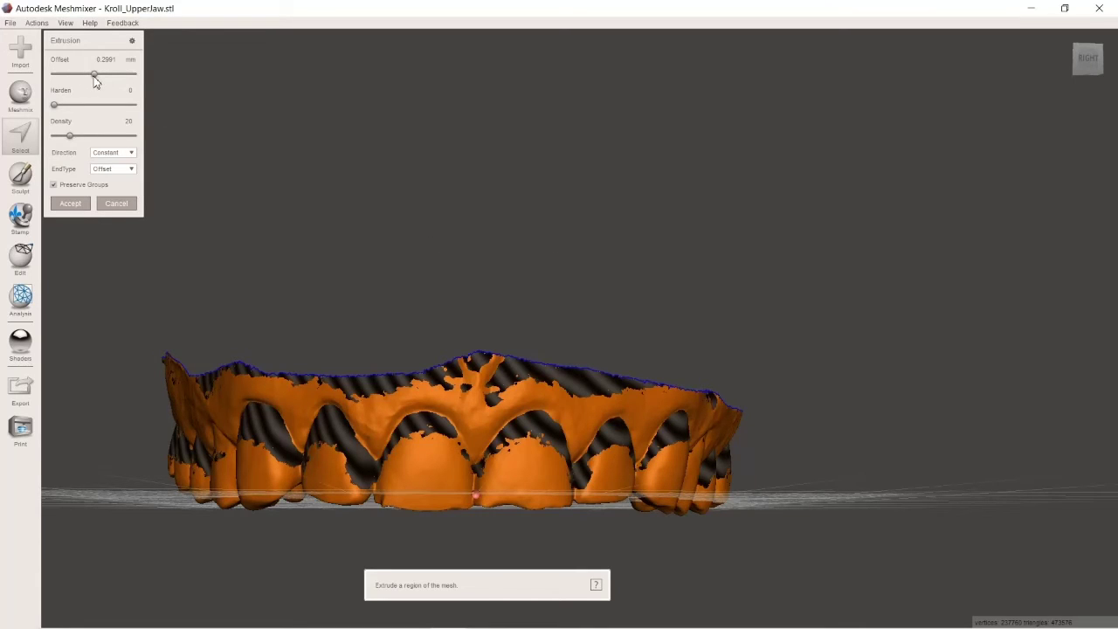
{"action": "left_click_drag", "start_coordinate": [94, 77], "coordinate": [76, 82]}
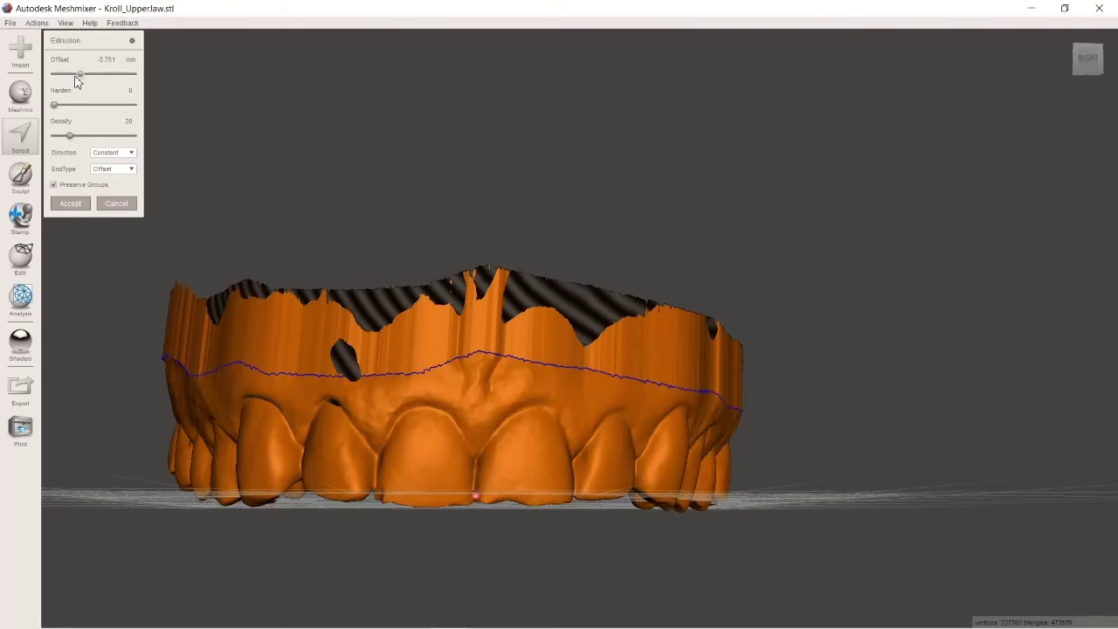
{"action": "left_click_drag", "start_coordinate": [664, 121], "coordinate": [629, 140]}
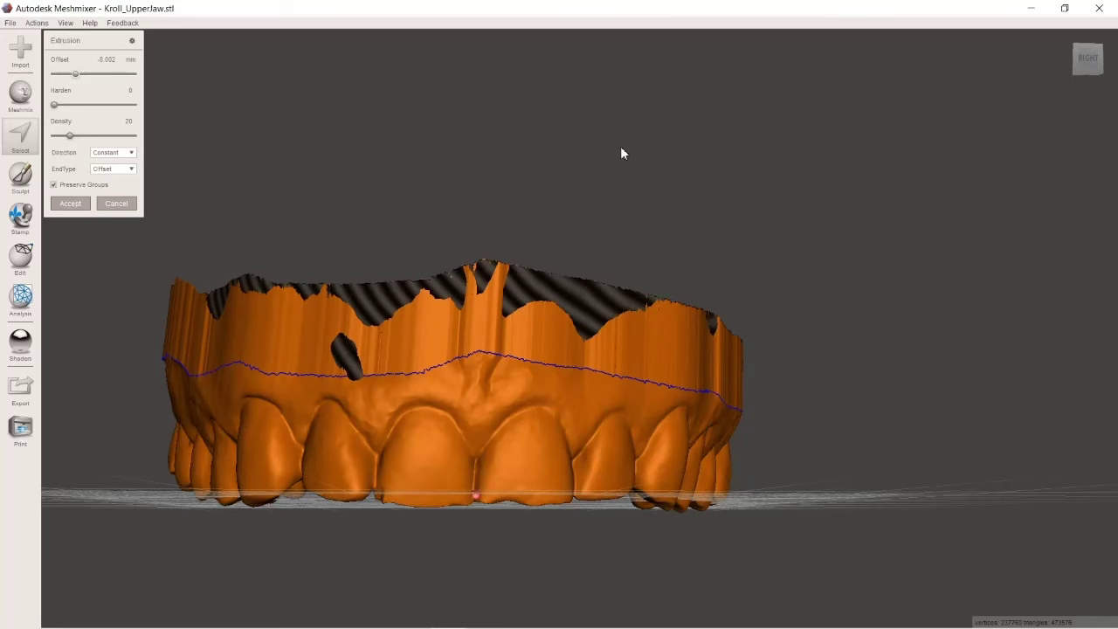
{"action": "right_click_drag", "start_coordinate": [562, 143], "coordinate": [639, 136]}
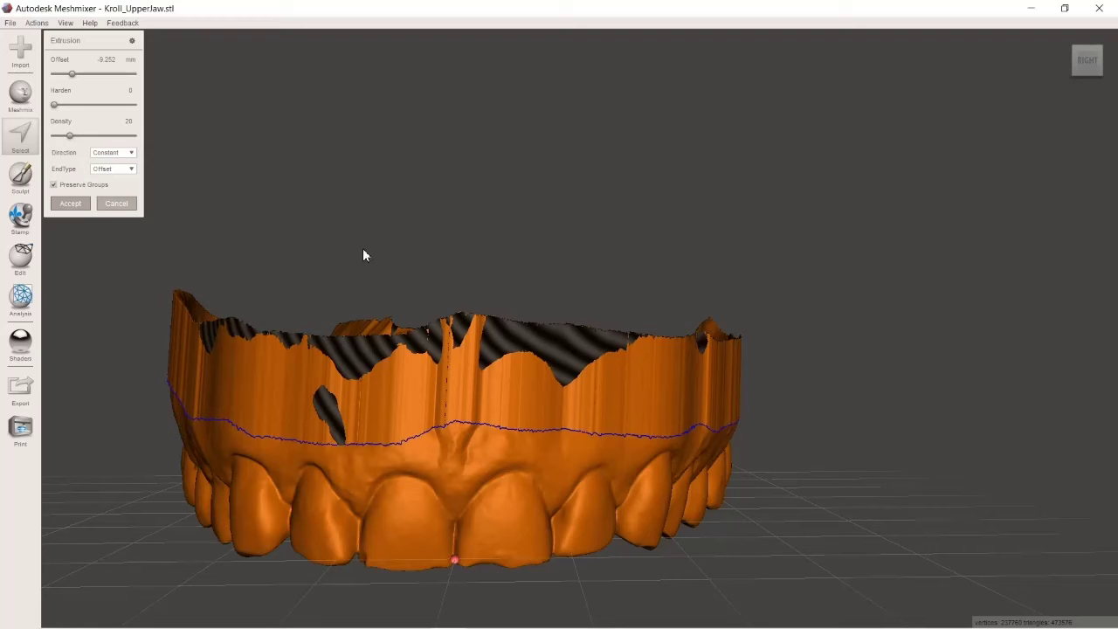
{"action": "right_click_drag", "start_coordinate": [843, 315], "coordinate": [912, 281]}
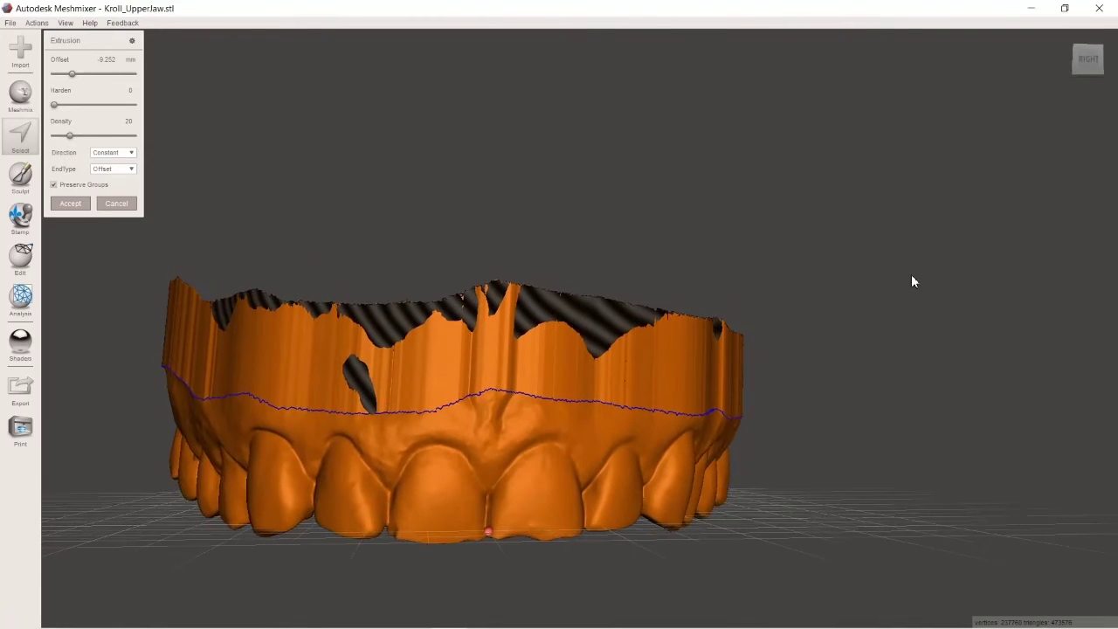
{"action": "right_click_drag", "start_coordinate": [351, 196], "coordinate": [199, 270]}
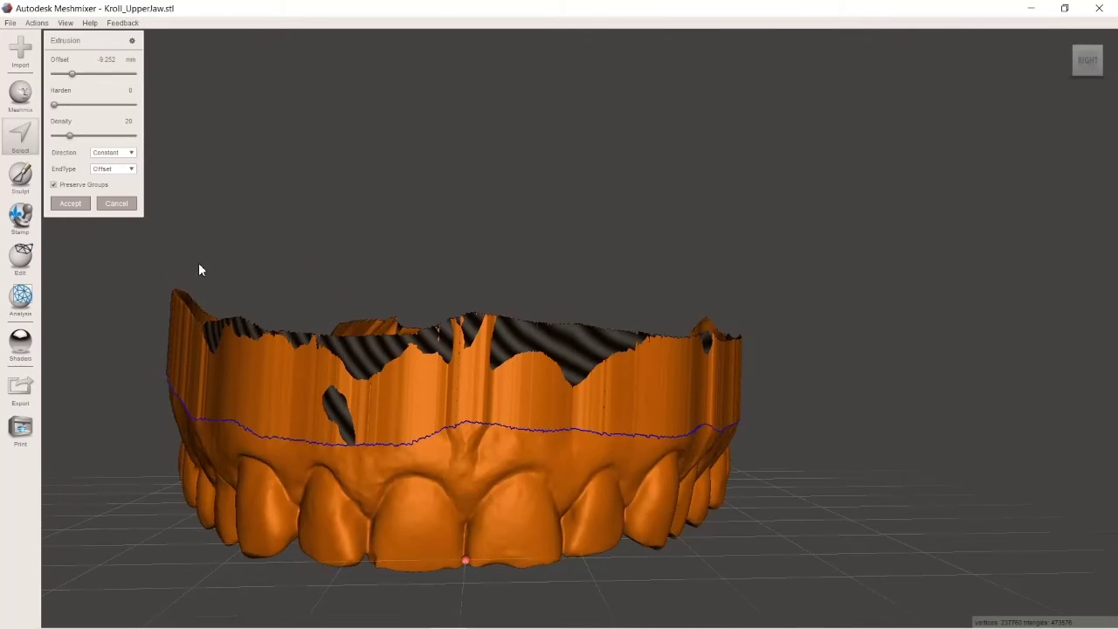
{"action": "right_click_drag", "start_coordinate": [779, 489], "coordinate": [743, 489]}
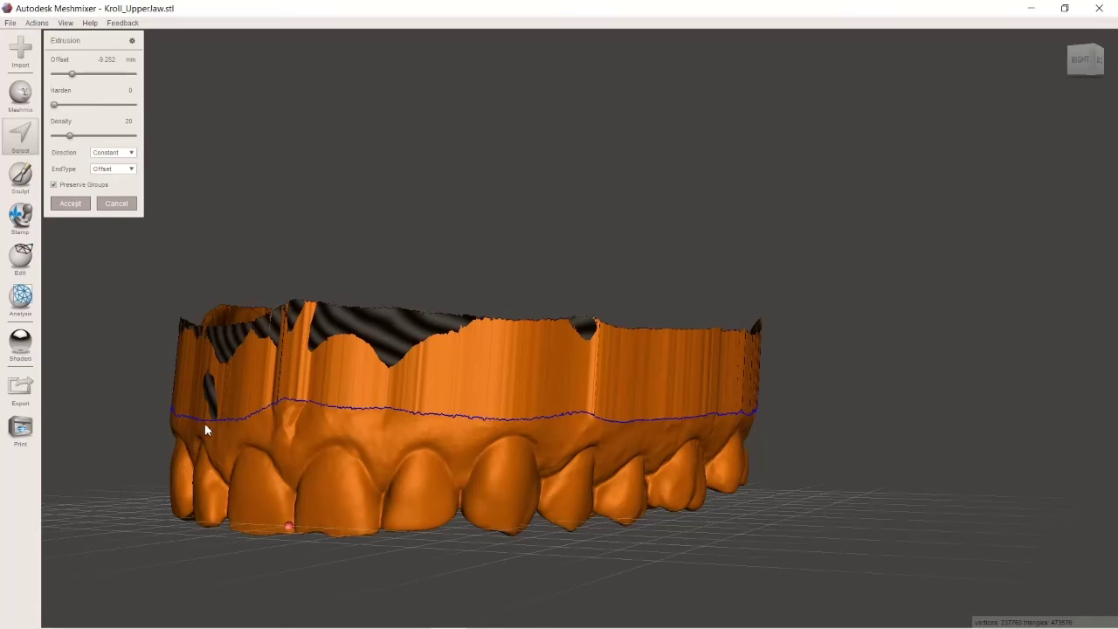
{"action": "right_click_drag", "start_coordinate": [123, 415], "coordinate": [178, 421]}
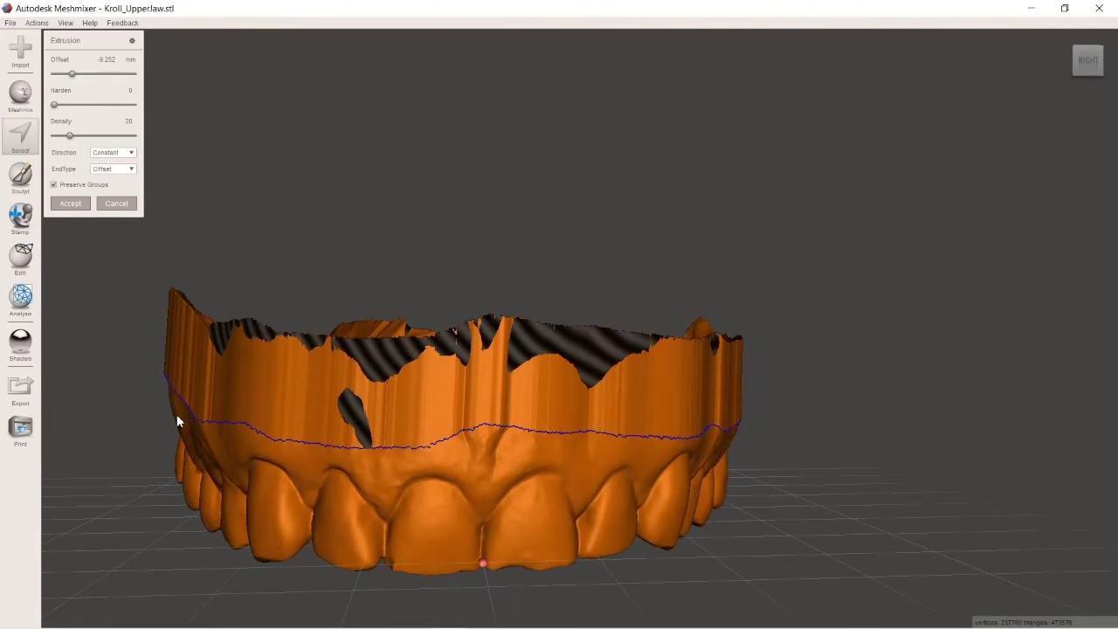
Step: Finish the extrusion with a Flat end type and an offset of about -15.5 mm, and clear the selection
{"action": "left_click", "coordinate": [116, 169]}
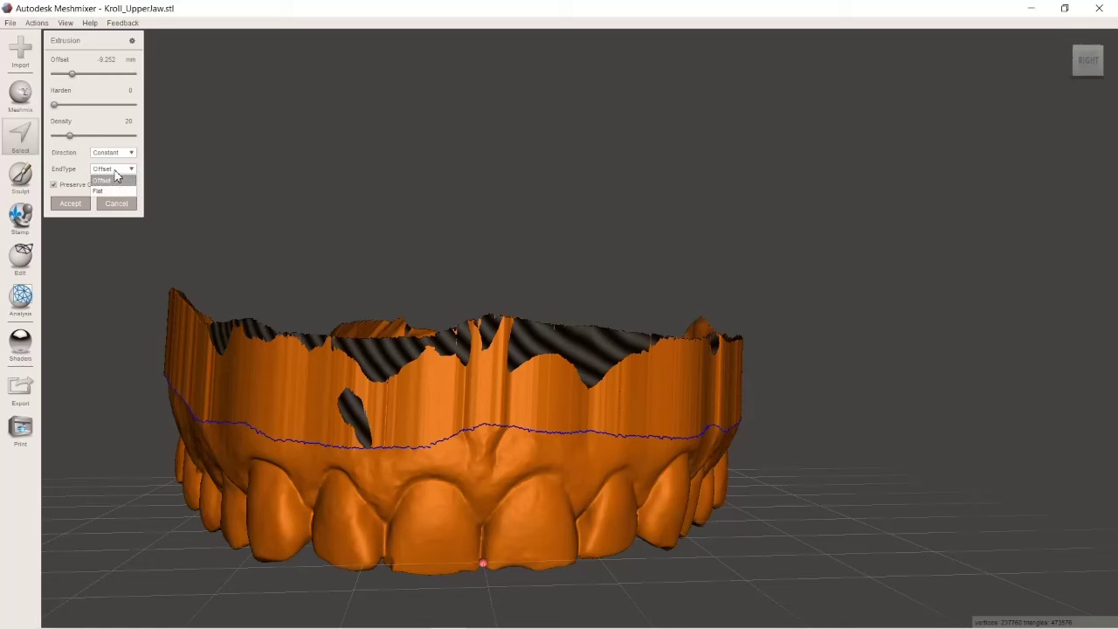
{"action": "left_click", "coordinate": [996, 317]}
{"action": "mouse_move", "coordinate": [973, 327]}
{"action": "right_mouse_down"}
{"action": "mouse_move", "coordinate": [1027, 354]}
{"action": "mouse_move", "coordinate": [969, 328]}
{"action": "right_mouse_up"}
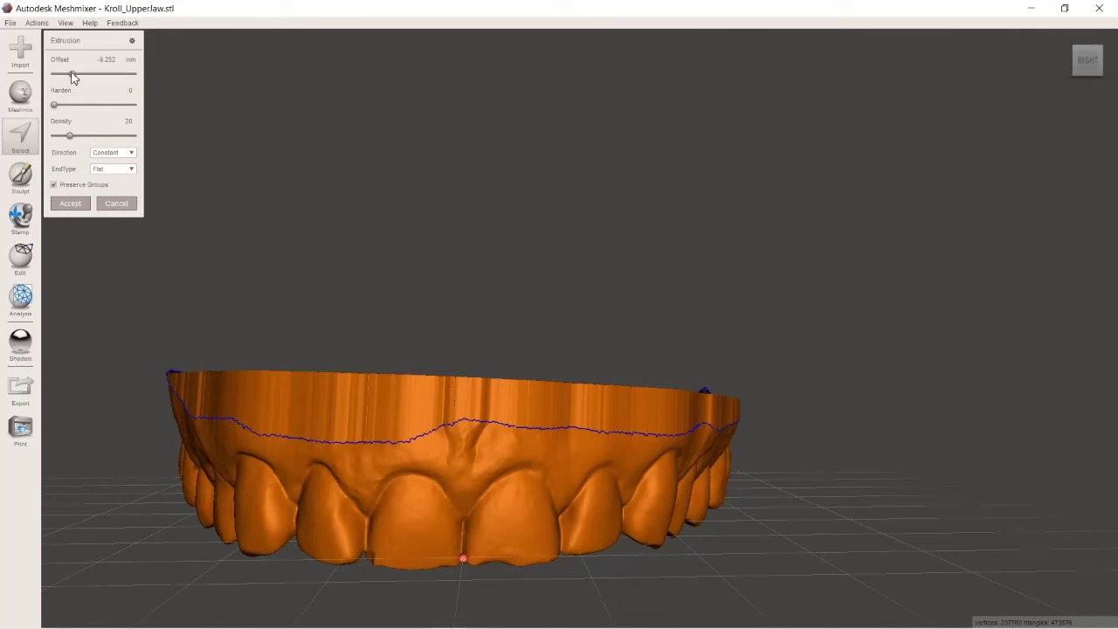
{"action": "mouse_move", "coordinate": [72, 77]}
{"action": "left_mouse_down"}
{"action": "mouse_move", "coordinate": [37, 70]}
{"action": "mouse_move", "coordinate": [61, 82]}
{"action": "left_mouse_up"}
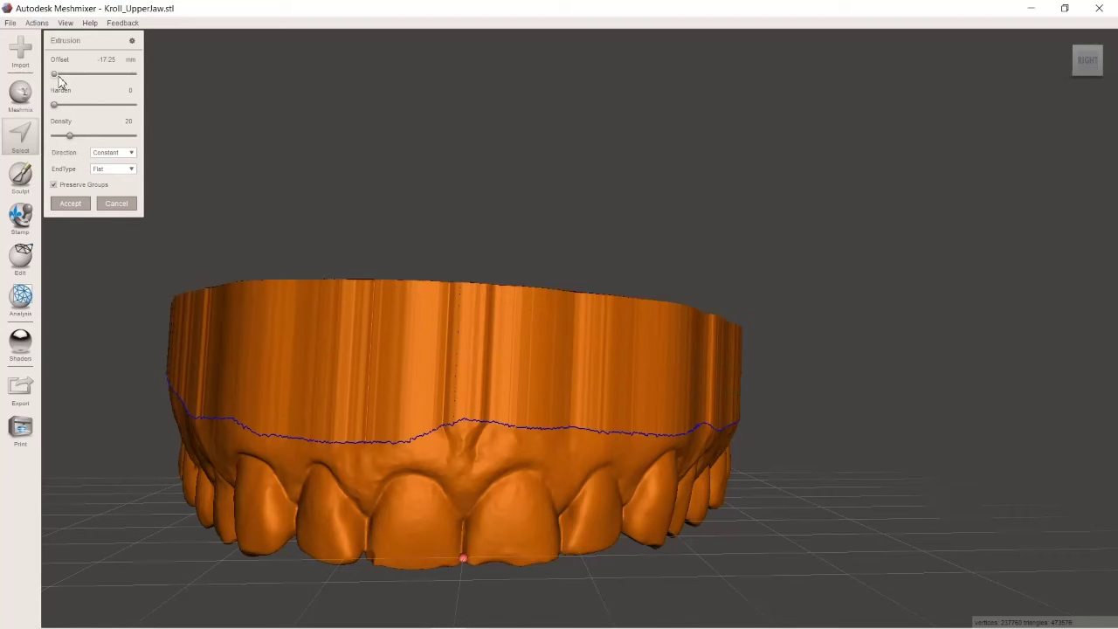
{"action": "left_click_drag", "start_coordinate": [610, 160], "coordinate": [610, 188]}
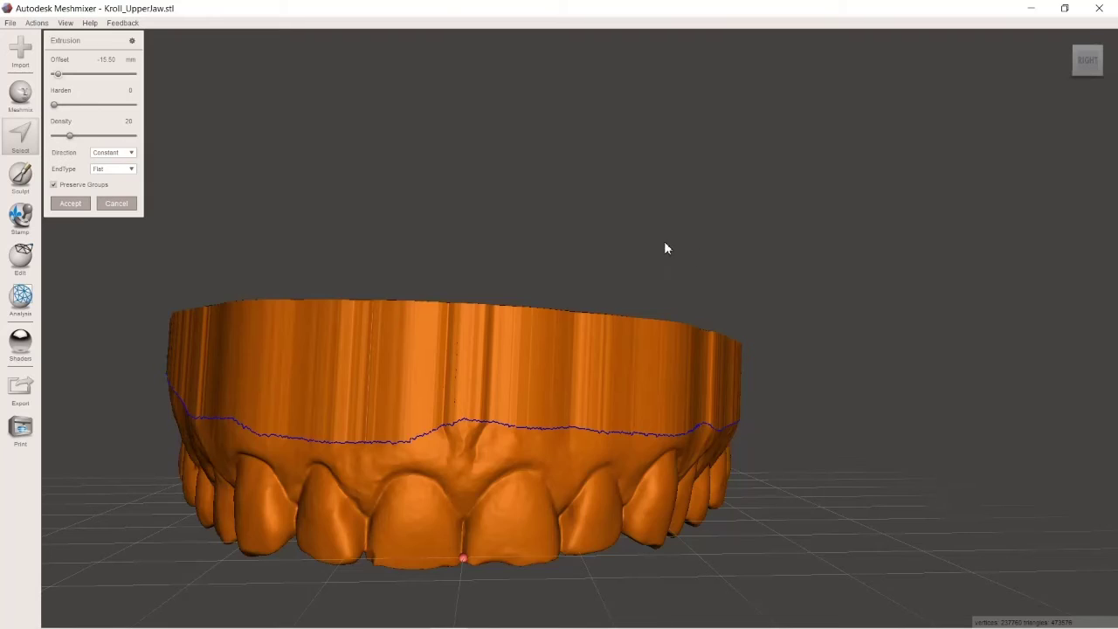
{"action": "right_click_drag", "start_coordinate": [665, 249], "coordinate": [837, 131]}
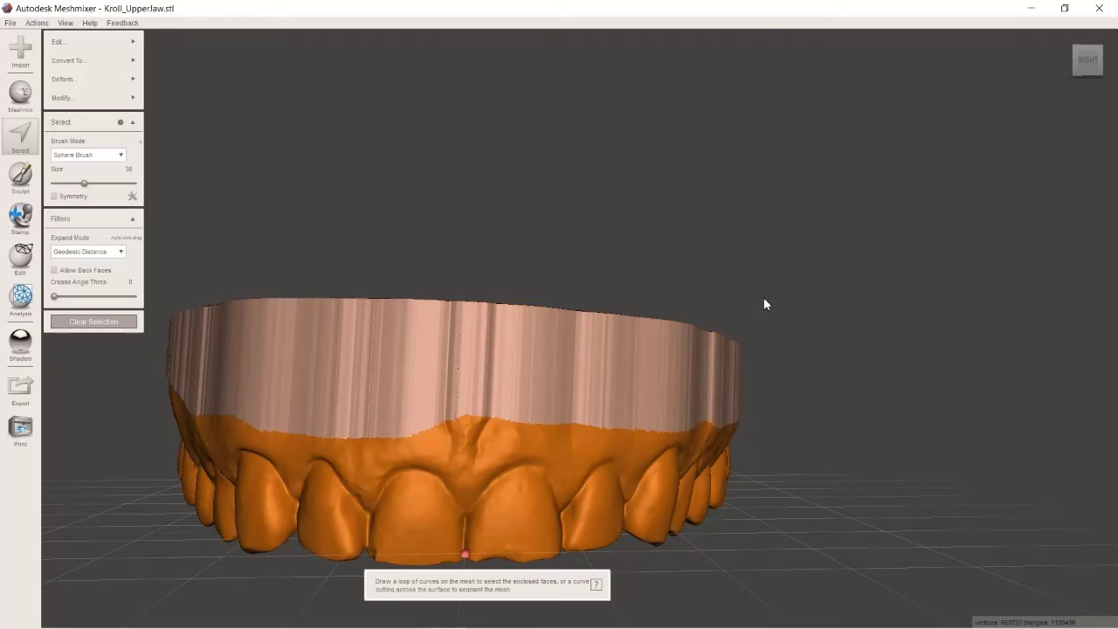
{"action": "middle_click_drag", "start_coordinate": [764, 297], "coordinate": [837, 265]}
{"action": "right_click_drag", "start_coordinate": [982, 293], "coordinate": [965, 293]}
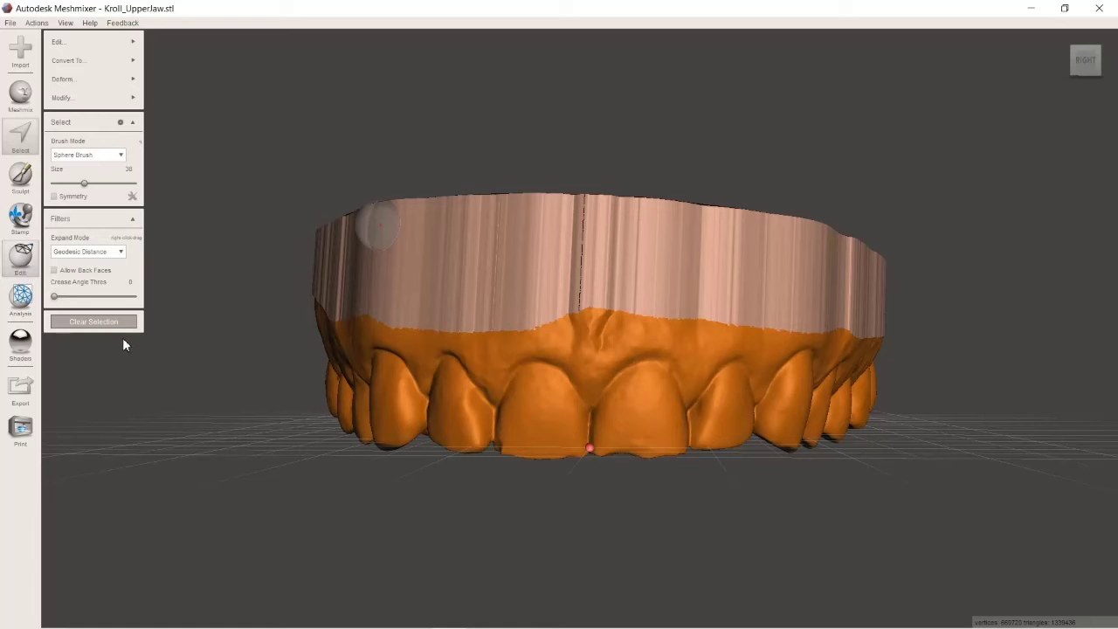
{"action": "key", "text": "Escape"}
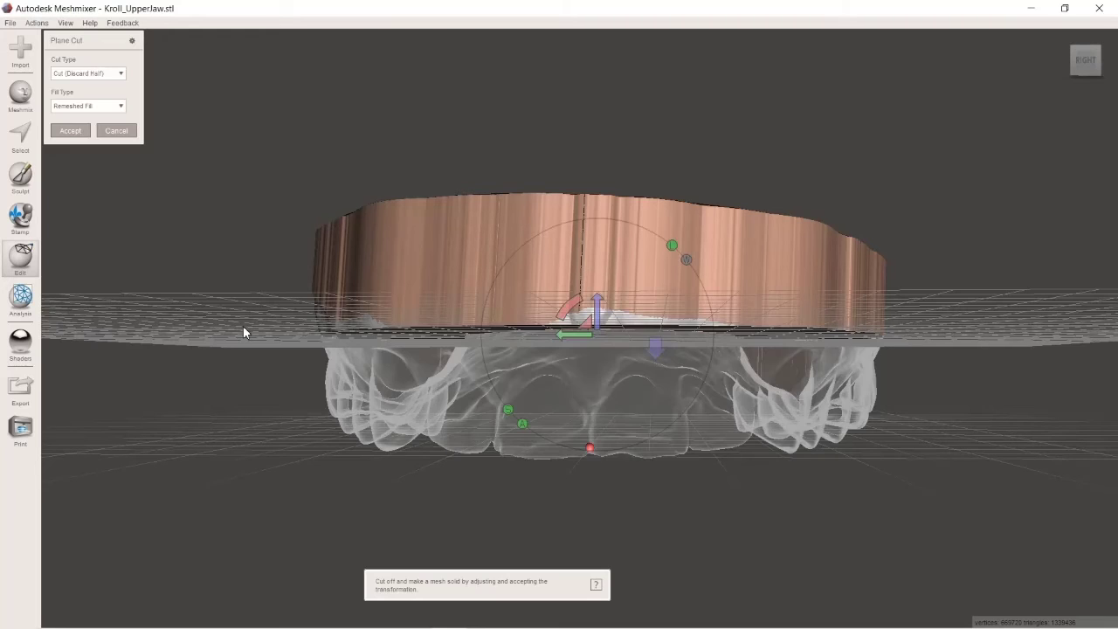
{"action": "right_click_drag", "start_coordinate": [539, 155], "coordinate": [728, 162]}
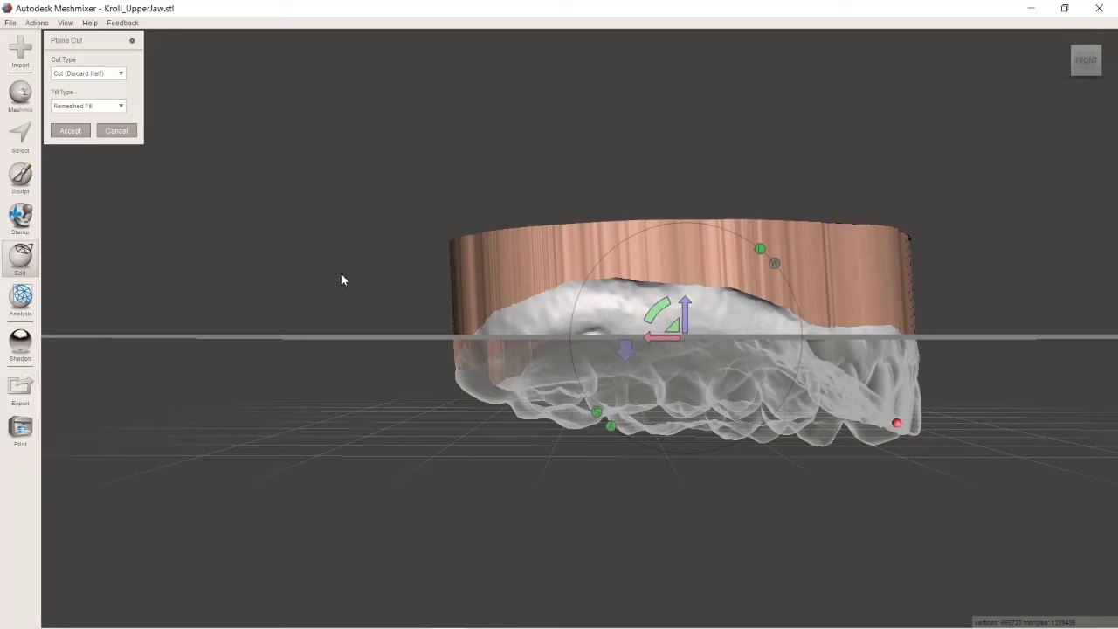
{"action": "left_click_drag", "start_coordinate": [341, 275], "coordinate": [999, 311]}
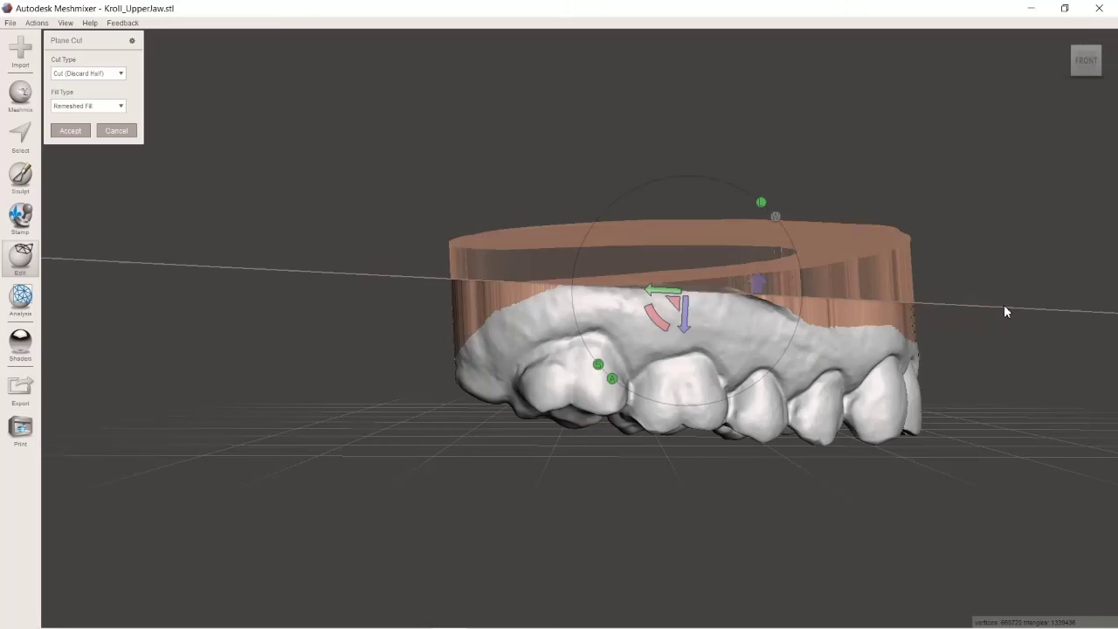
{"action": "mouse_move", "coordinate": [1016, 272]}
{"action": "right_mouse_down"}
{"action": "mouse_move", "coordinate": [821, 274]}
{"action": "mouse_move", "coordinate": [929, 271]}
{"action": "mouse_move", "coordinate": [980, 250]}
{"action": "mouse_move", "coordinate": [1007, 264]}
{"action": "right_mouse_up"}
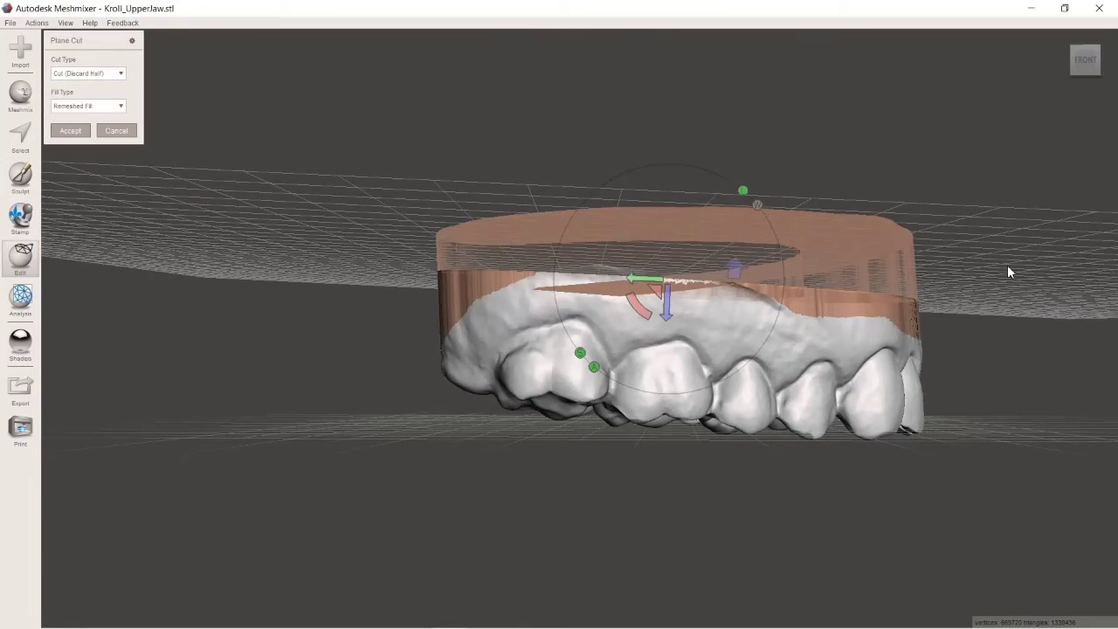
{"action": "left_click_drag", "start_coordinate": [379, 305], "coordinate": [980, 325]}
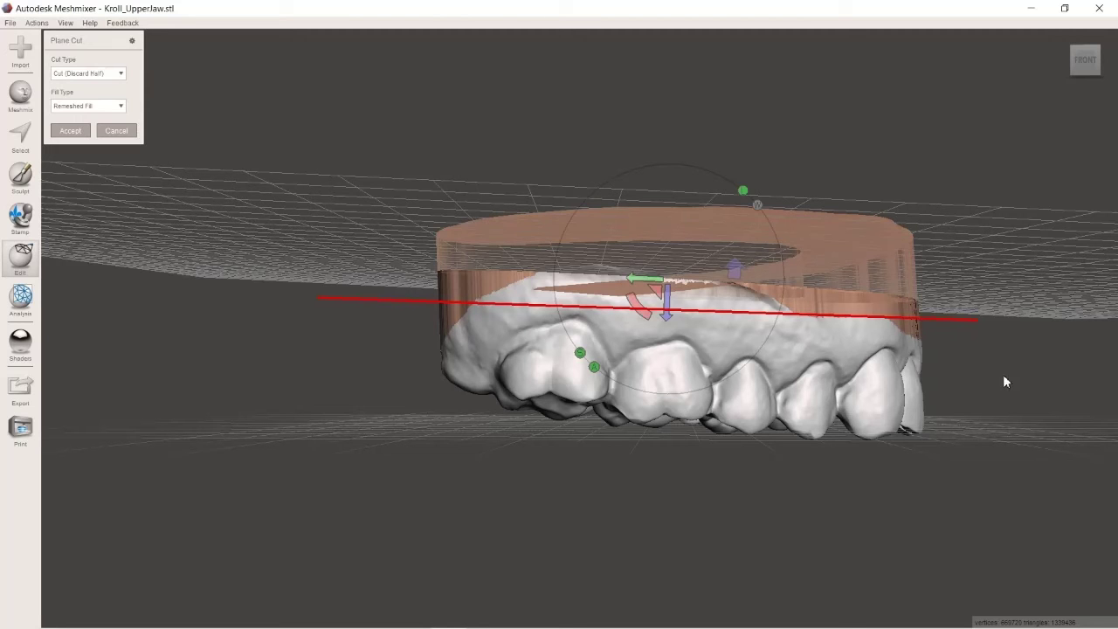
{"action": "right_click_drag", "start_coordinate": [1030, 362], "coordinate": [856, 373]}
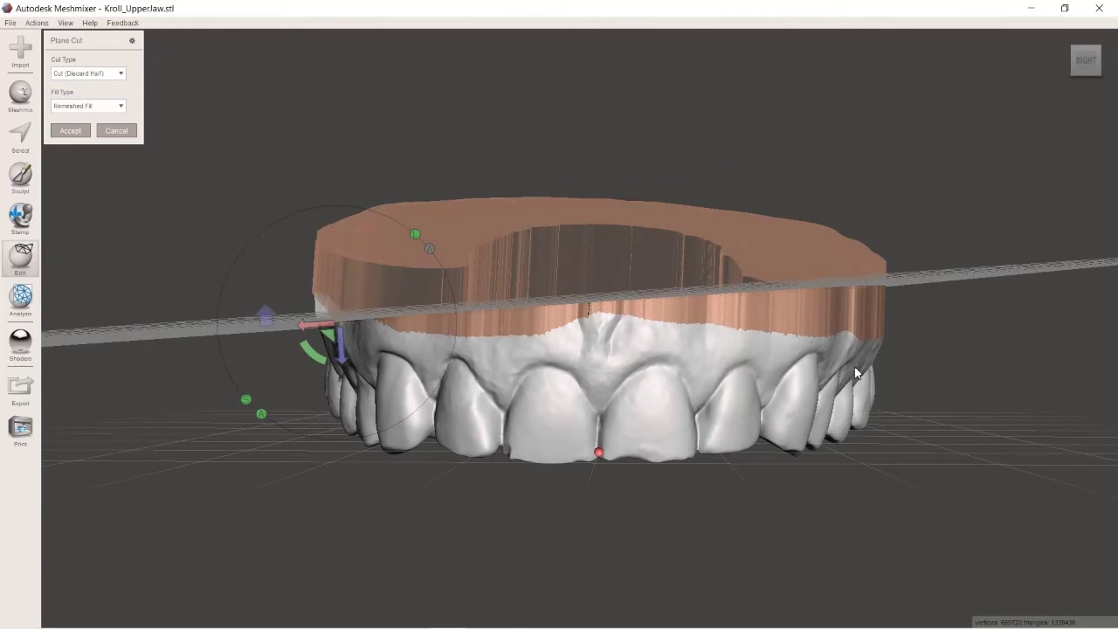
{"action": "mouse_move", "coordinate": [985, 331]}
{"action": "left_mouse_down"}
{"action": "mouse_move", "coordinate": [318, 291]}
{"action": "mouse_move", "coordinate": [182, 296]}
{"action": "mouse_move", "coordinate": [145, 308]}
{"action": "left_mouse_up"}
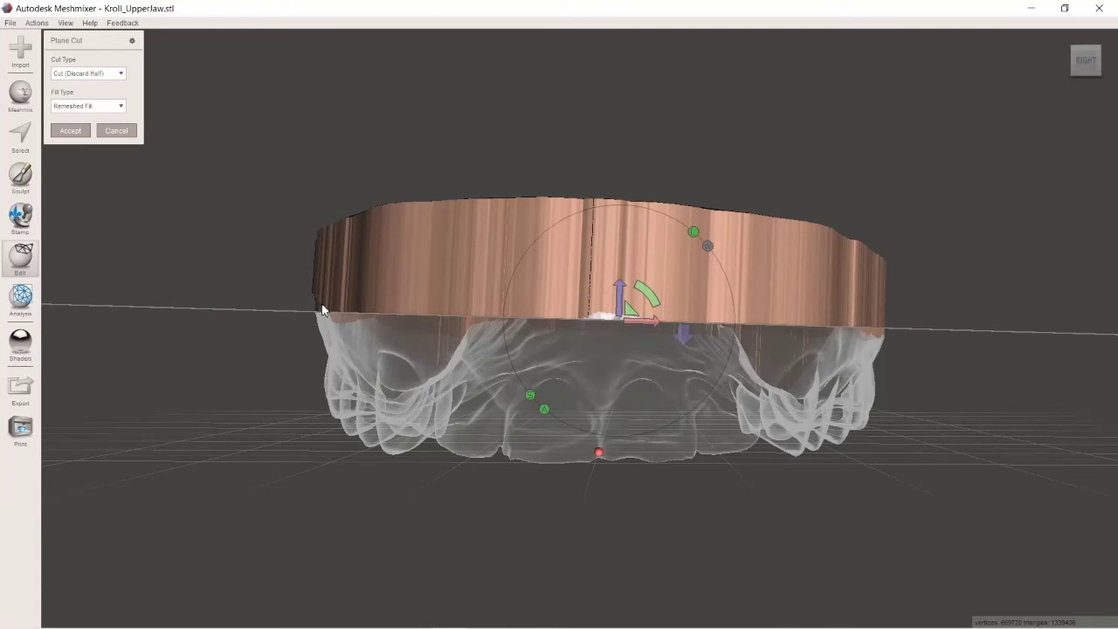
{"action": "mouse_move", "coordinate": [192, 276]}
{"action": "left_mouse_down"}
{"action": "mouse_move", "coordinate": [961, 352]}
{"action": "mouse_move", "coordinate": [985, 320]}
{"action": "mouse_move", "coordinate": [1005, 317]}
{"action": "left_mouse_up"}
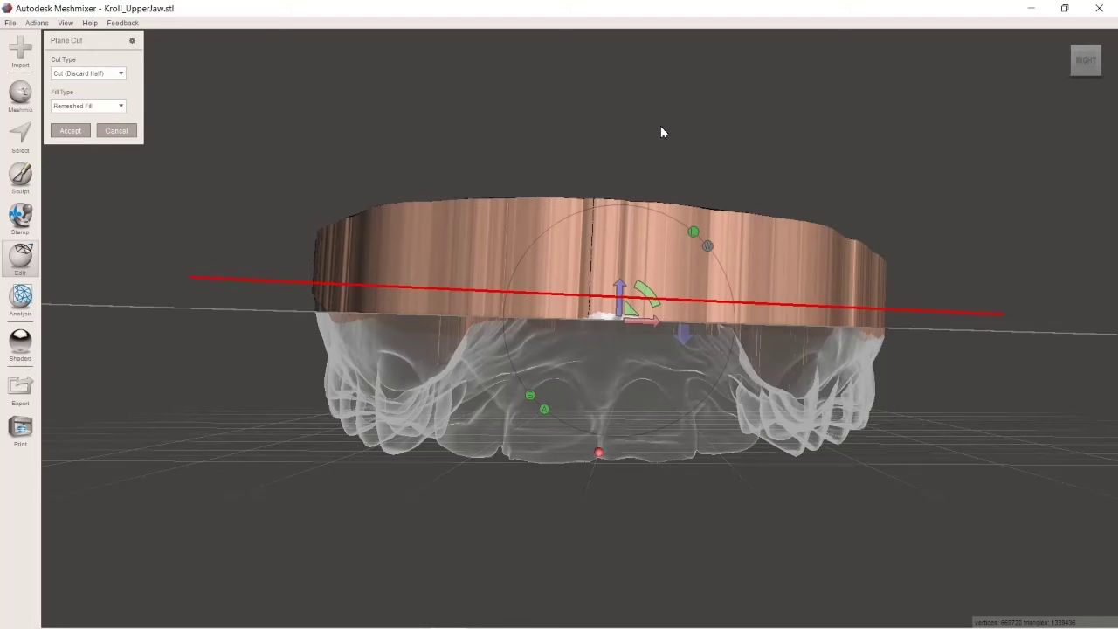
{"action": "left_click_drag", "start_coordinate": [655, 148], "coordinate": [667, 127]}
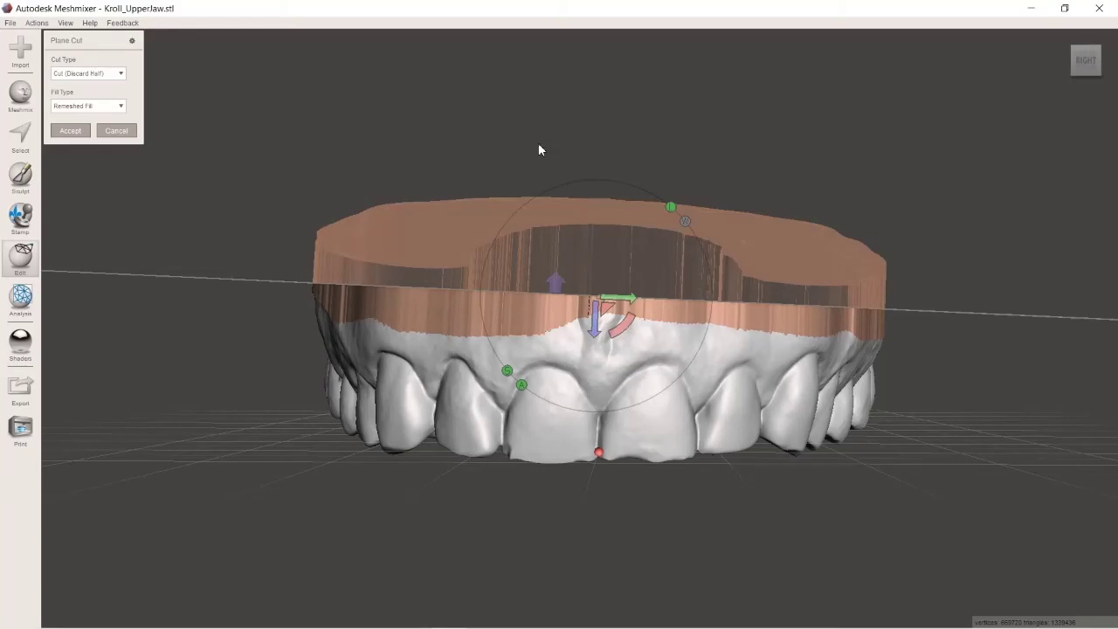
{"action": "mouse_move", "coordinate": [536, 149]}
{"action": "right_mouse_down"}
{"action": "mouse_move", "coordinate": [529, 287]}
{"action": "mouse_move", "coordinate": [551, 186]}
{"action": "mouse_move", "coordinate": [604, 190]}
{"action": "mouse_move", "coordinate": [828, 258]}
{"action": "mouse_move", "coordinate": [849, 302]}
{"action": "mouse_move", "coordinate": [831, 309]}
{"action": "mouse_move", "coordinate": [726, 229]}
{"action": "mouse_move", "coordinate": [741, 183]}
{"action": "mouse_move", "coordinate": [777, 184]}
{"action": "mouse_move", "coordinate": [792, 190]}
{"action": "mouse_move", "coordinate": [647, 192]}
{"action": "mouse_move", "coordinate": [629, 175]}
{"action": "mouse_move", "coordinate": [559, 155]}
{"action": "mouse_move", "coordinate": [444, 165]}
{"action": "mouse_move", "coordinate": [410, 155]}
{"action": "mouse_move", "coordinate": [402, 168]}
{"action": "mouse_move", "coordinate": [538, 158]}
{"action": "right_mouse_up"}
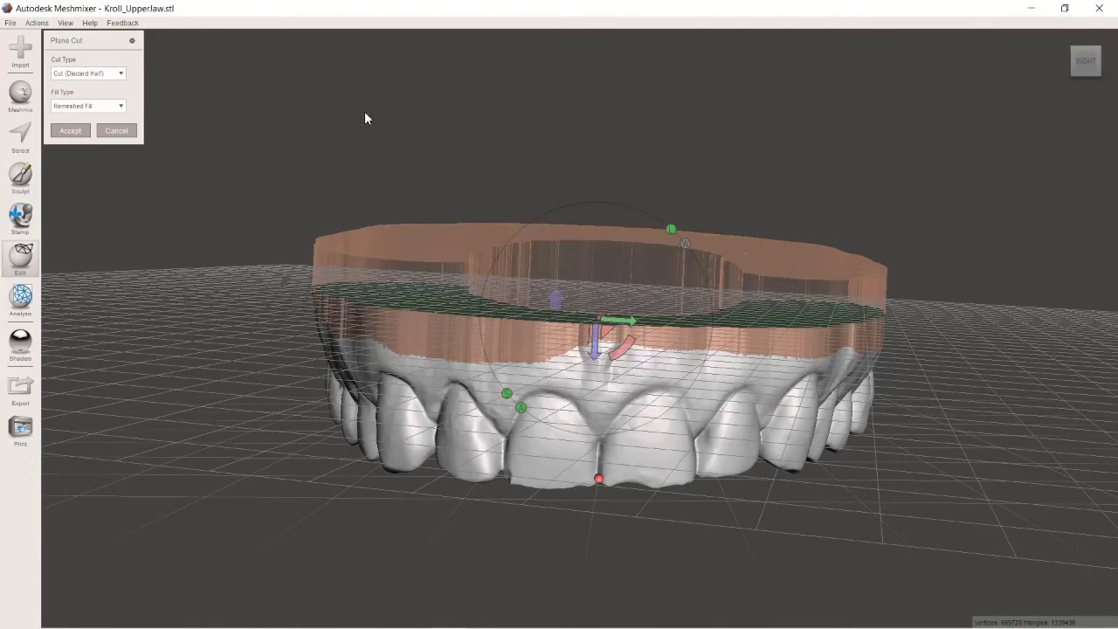
{"action": "left_click", "coordinate": [114, 131]}
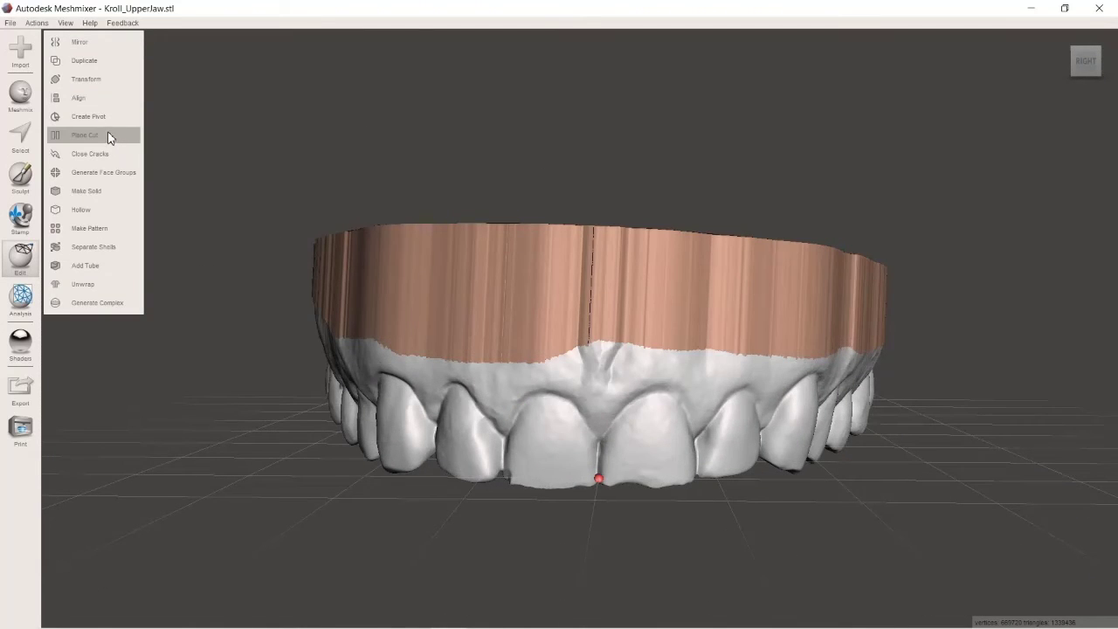
Step: Hollow the extruded jaw model with an offset distance of 2 mm
{"action": "left_click", "coordinate": [97, 217]}
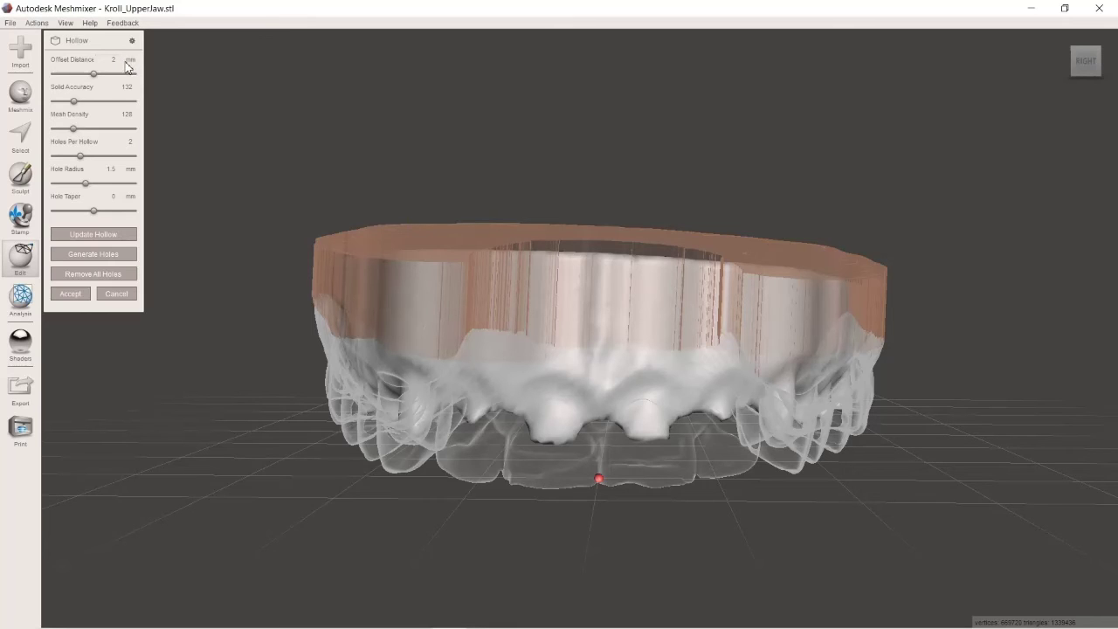
{"action": "left_click", "coordinate": [70, 294]}
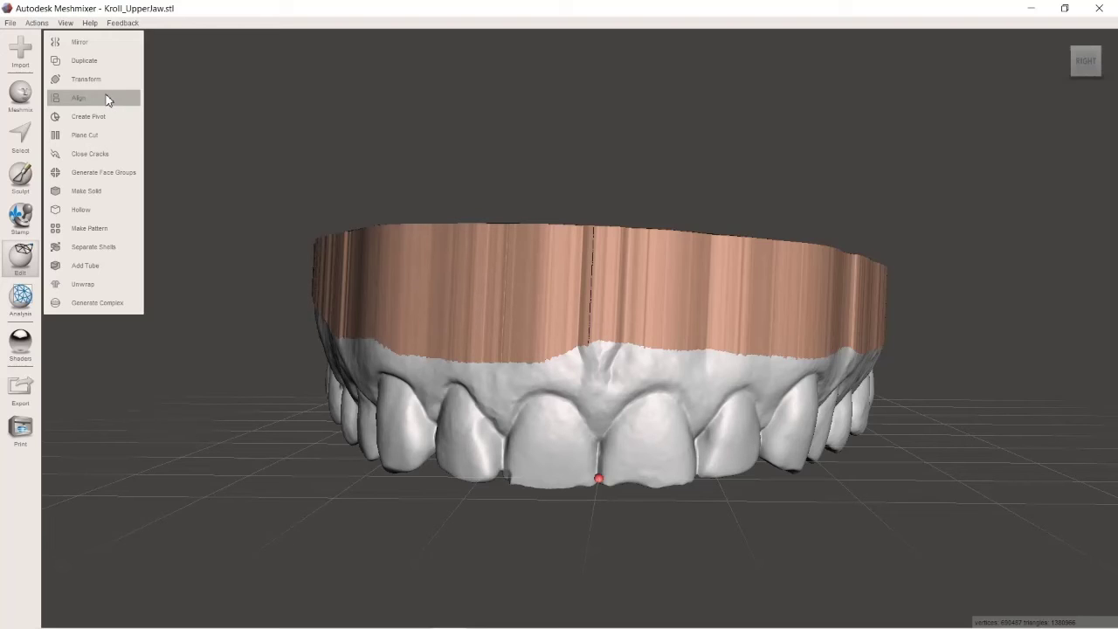
Step: Start a Plane Cut on the hollowed jaw and flip the cutting plane so the base side is discarded and the teeth are kept
{"action": "left_click", "coordinate": [93, 134]}
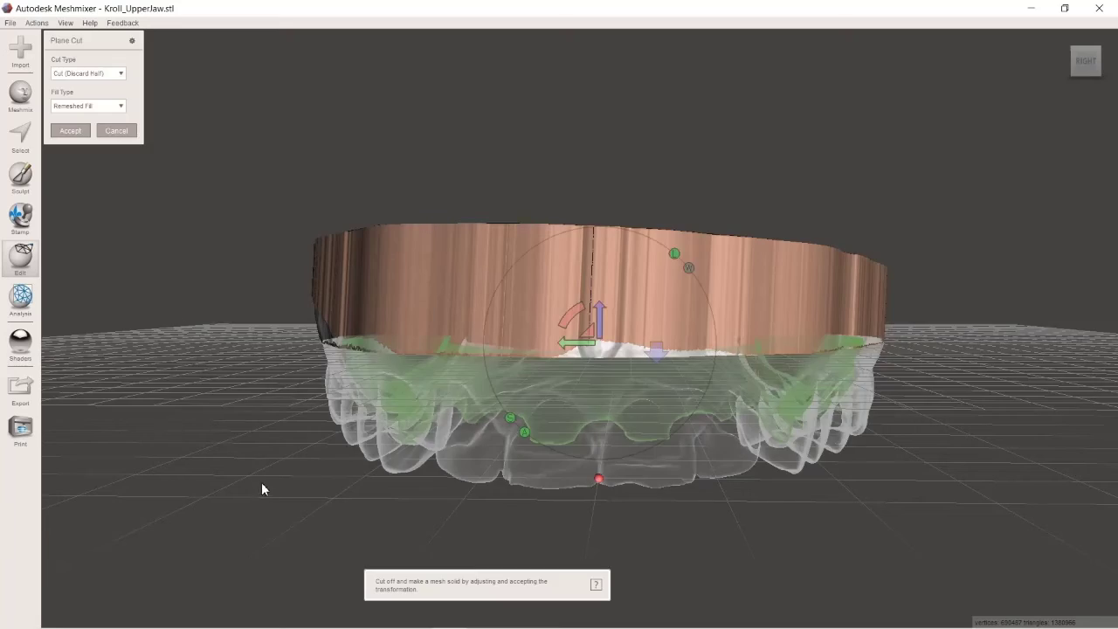
{"action": "mouse_move", "coordinate": [261, 482]}
{"action": "right_mouse_down"}
{"action": "mouse_move", "coordinate": [271, 503]}
{"action": "mouse_move", "coordinate": [225, 494]}
{"action": "mouse_move", "coordinate": [270, 506]}
{"action": "mouse_move", "coordinate": [294, 357]}
{"action": "mouse_move", "coordinate": [263, 491]}
{"action": "mouse_move", "coordinate": [273, 509]}
{"action": "mouse_move", "coordinate": [267, 496]}
{"action": "right_mouse_up"}
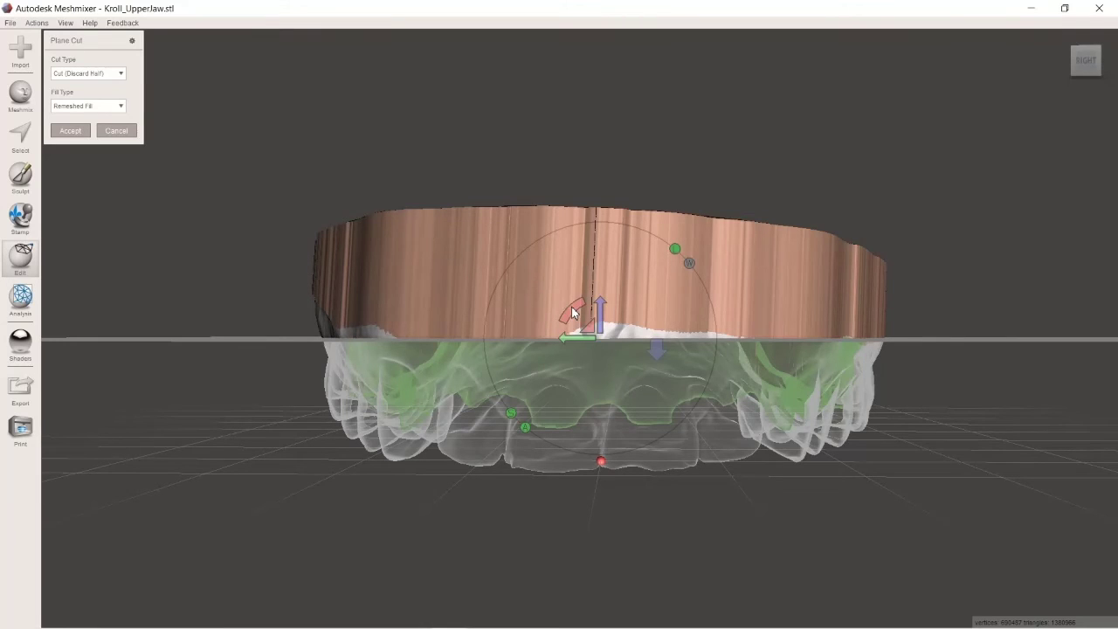
{"action": "left_click_drag", "start_coordinate": [574, 317], "coordinate": [672, 426]}
{"action": "left_click_drag", "start_coordinate": [680, 416], "coordinate": [687, 399]}
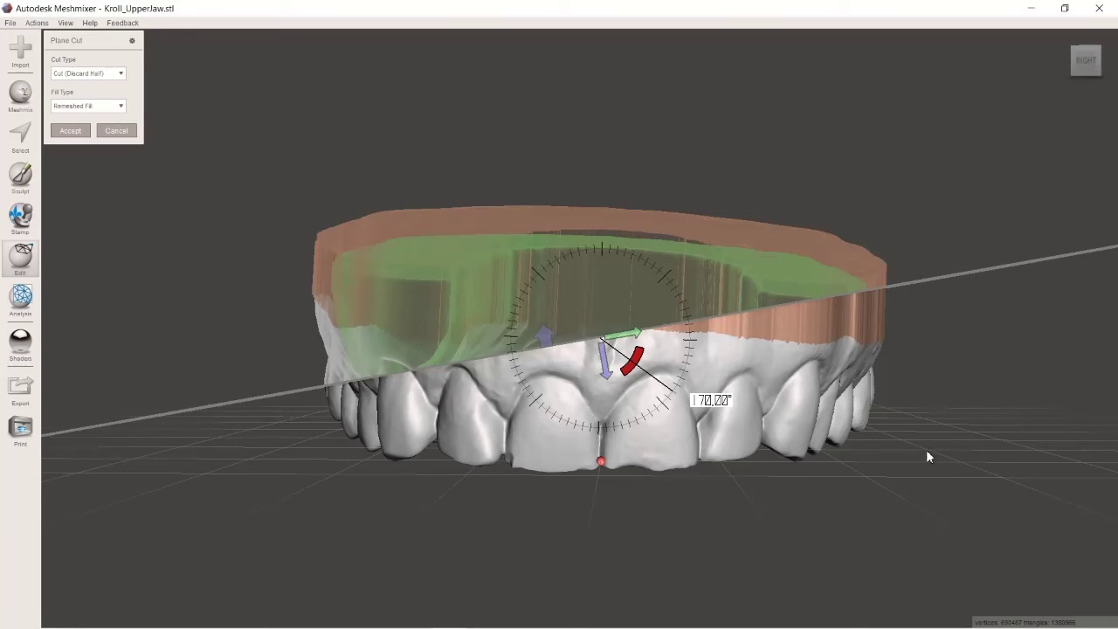
{"action": "left_click_drag", "start_coordinate": [975, 486], "coordinate": [1013, 628]}
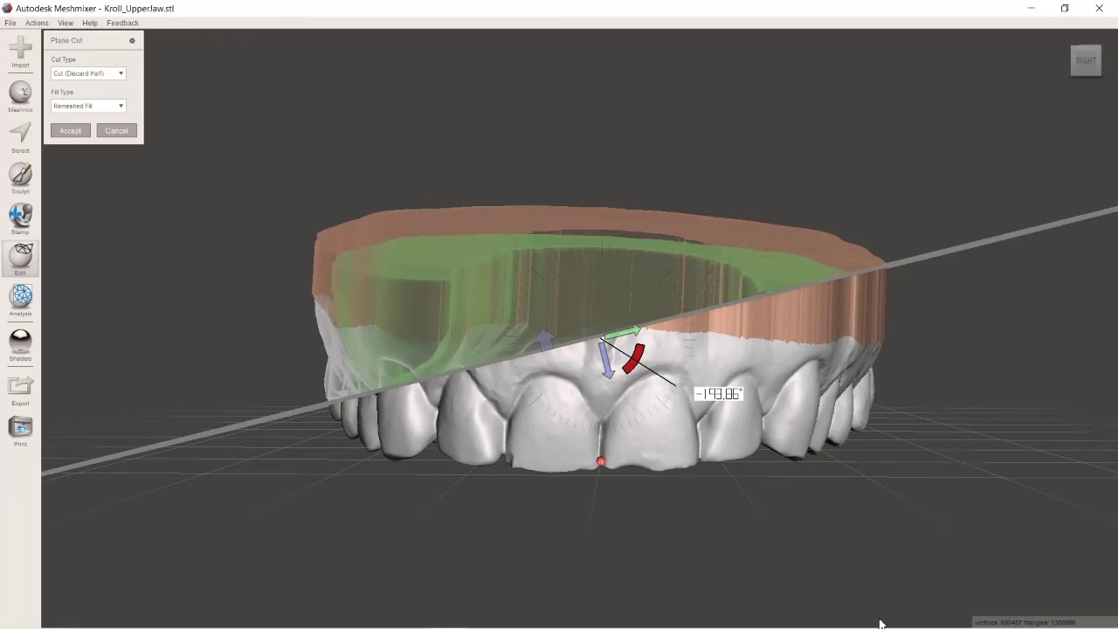
{"action": "left_click_drag", "start_coordinate": [881, 623], "coordinate": [843, 615]}
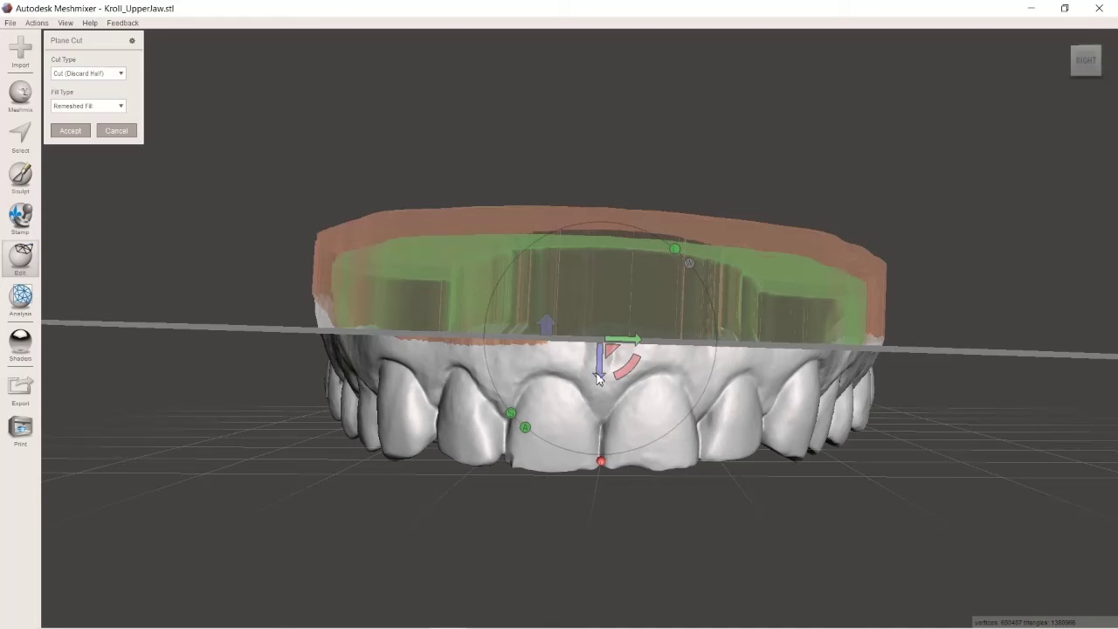
Step: Raise the cutting plane into the extruded base above the gums and apply the cut with Minimal Fill
{"action": "left_click_drag", "start_coordinate": [598, 378], "coordinate": [603, 367]}
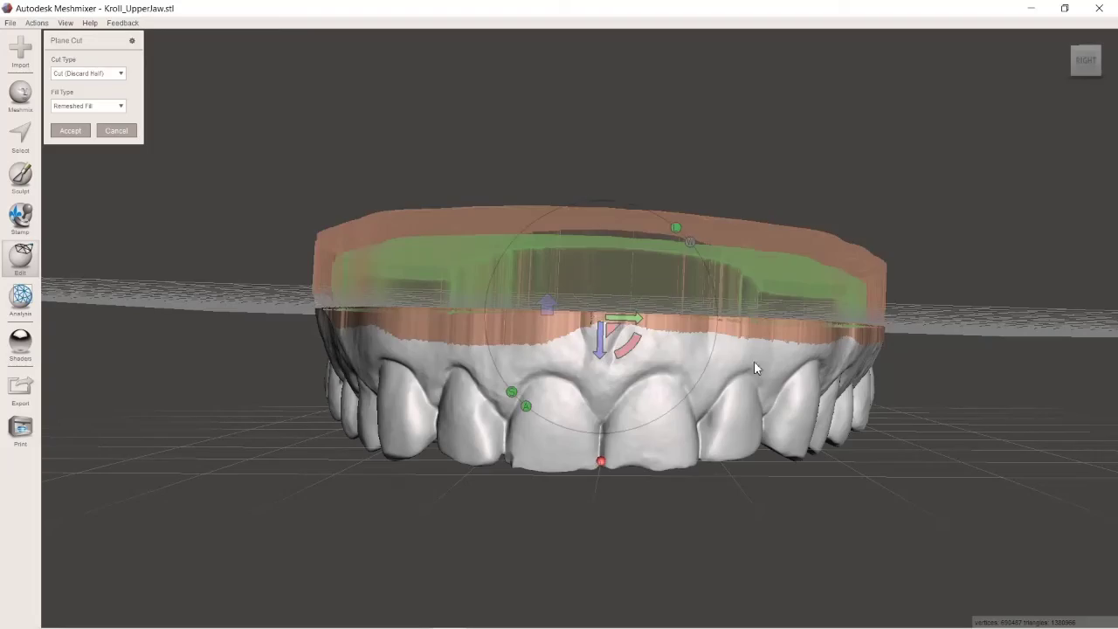
{"action": "mouse_move", "coordinate": [1067, 384]}
{"action": "right_mouse_down"}
{"action": "mouse_move", "coordinate": [941, 375]}
{"action": "mouse_move", "coordinate": [874, 407]}
{"action": "mouse_move", "coordinate": [880, 474]}
{"action": "mouse_move", "coordinate": [1026, 531]}
{"action": "mouse_move", "coordinate": [1044, 508]}
{"action": "mouse_move", "coordinate": [1067, 407]}
{"action": "right_mouse_up"}
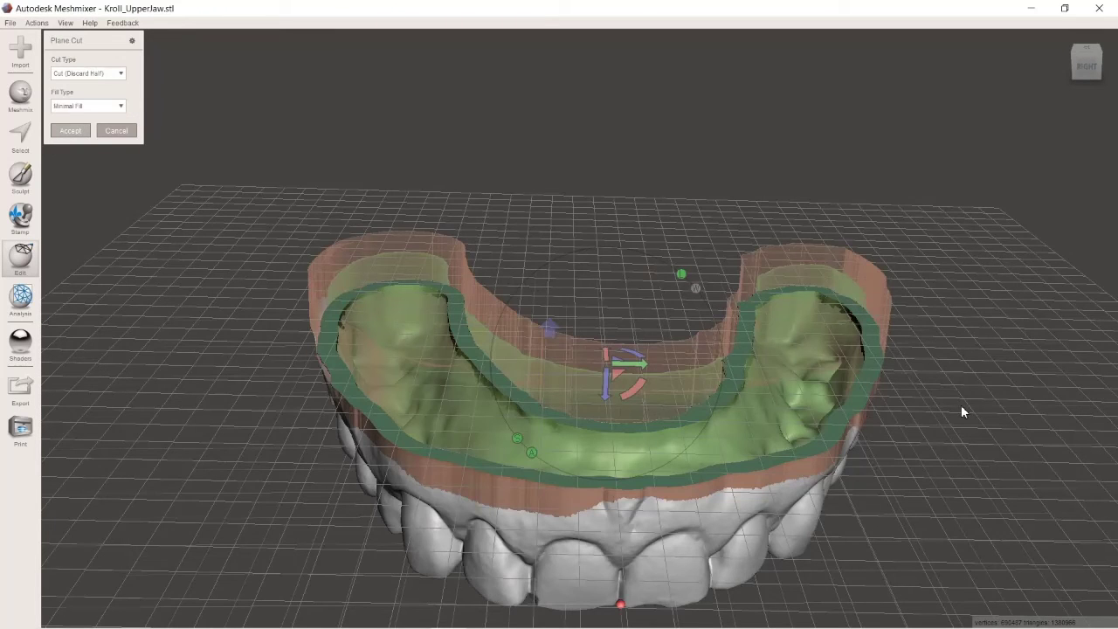
{"action": "key", "text": "Return"}
{"action": "right_click_drag", "start_coordinate": [959, 405], "coordinate": [868, 413]}
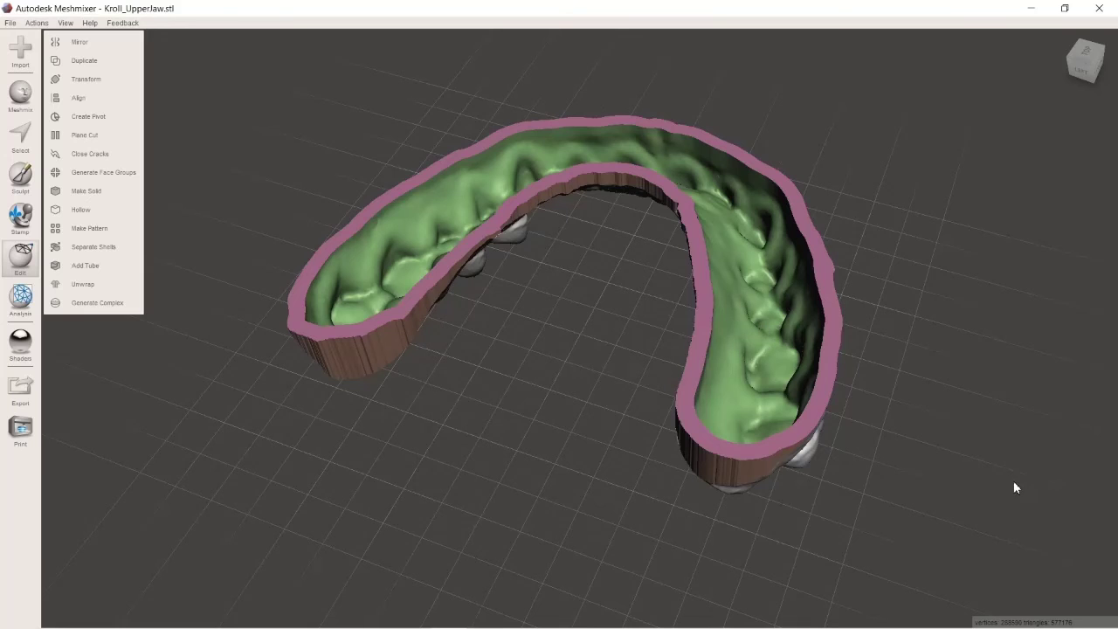
{"action": "right_click_drag", "start_coordinate": [1014, 488], "coordinate": [868, 386]}
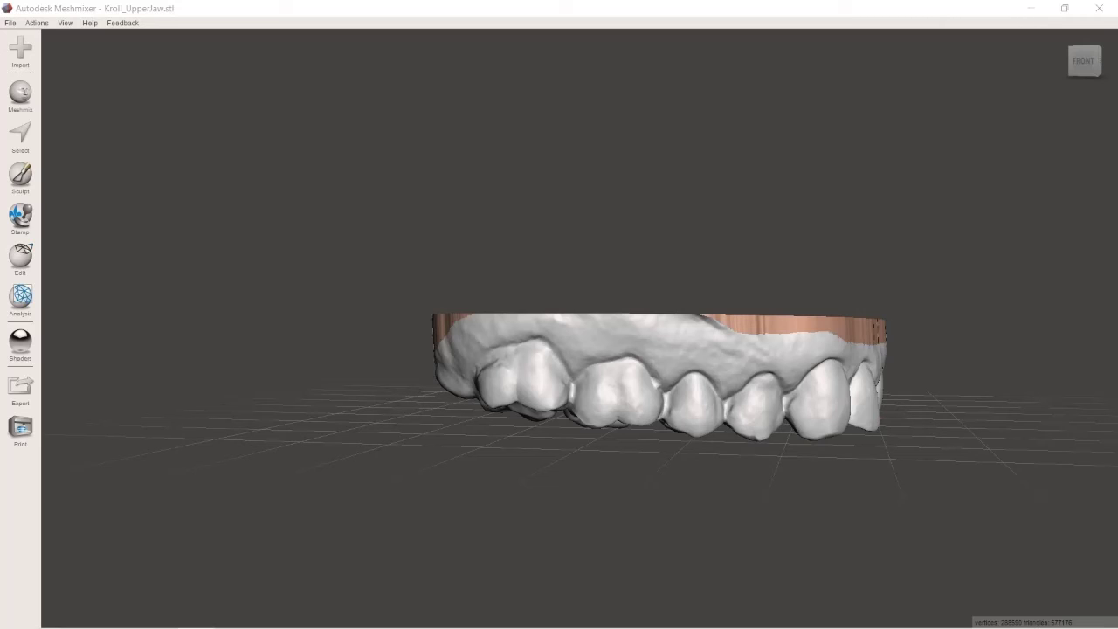
Step: Append the right-side ModelPlatform-V2 mesh to the jaw scene and close the object list
{"action": "left_click_drag", "start_coordinate": [0, 303], "coordinate": [318, 312]}
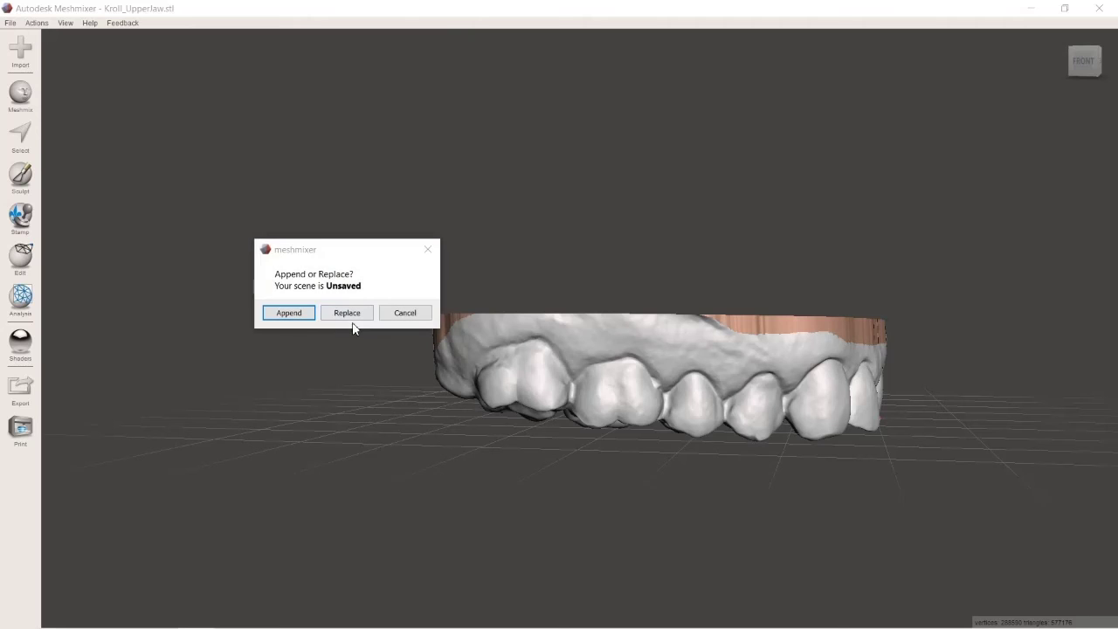
{"action": "left_click", "coordinate": [289, 312]}
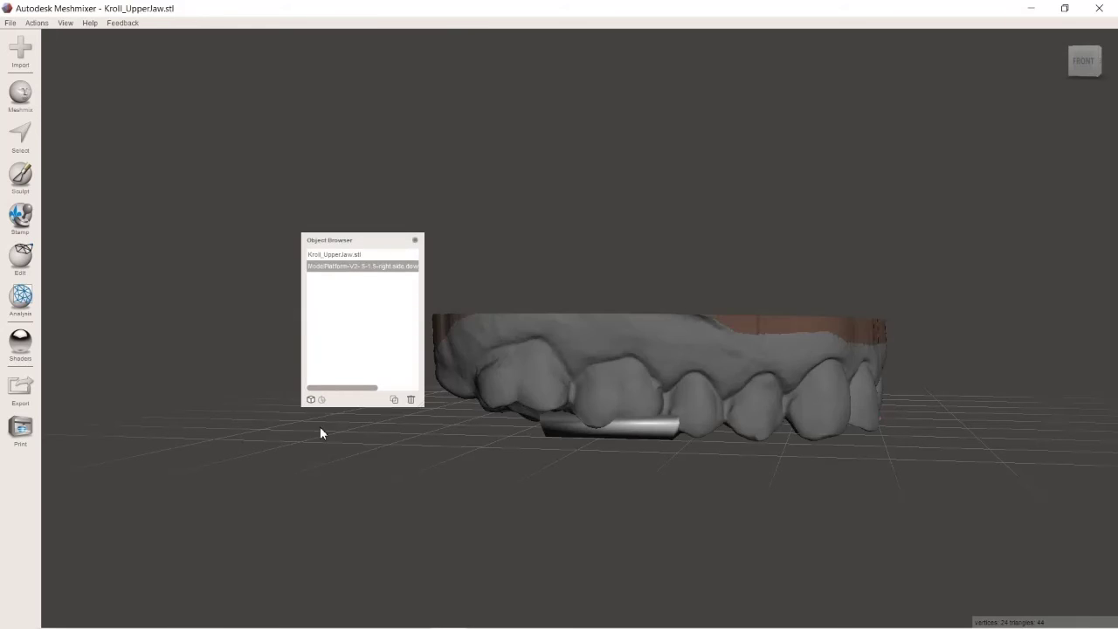
{"action": "right_click_drag", "start_coordinate": [190, 416], "coordinate": [461, 452]}
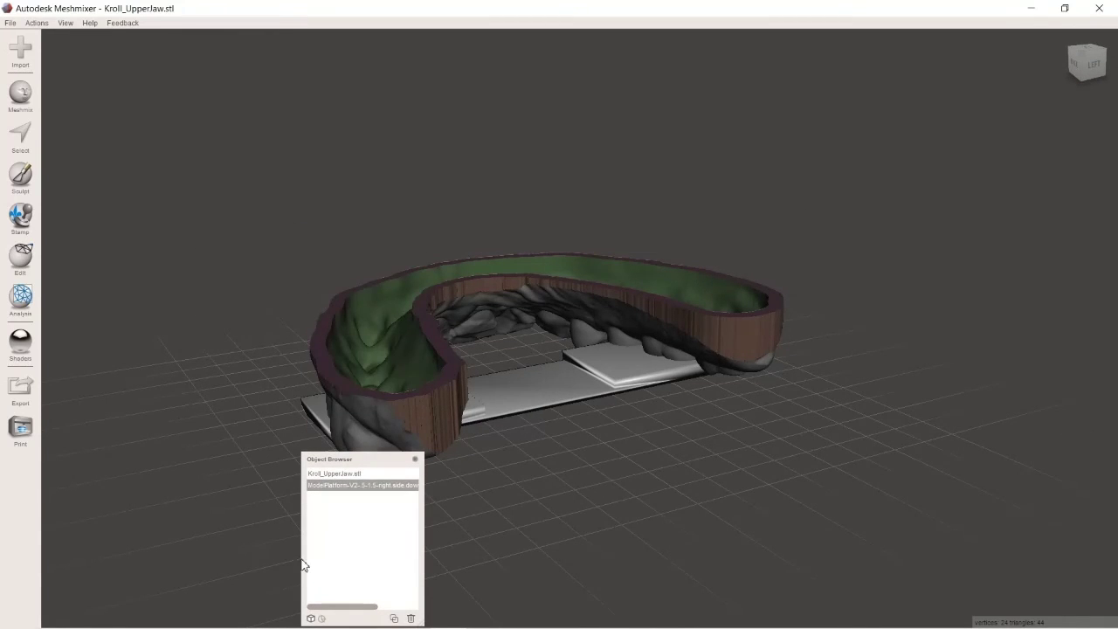
{"action": "left_click", "coordinate": [415, 460]}
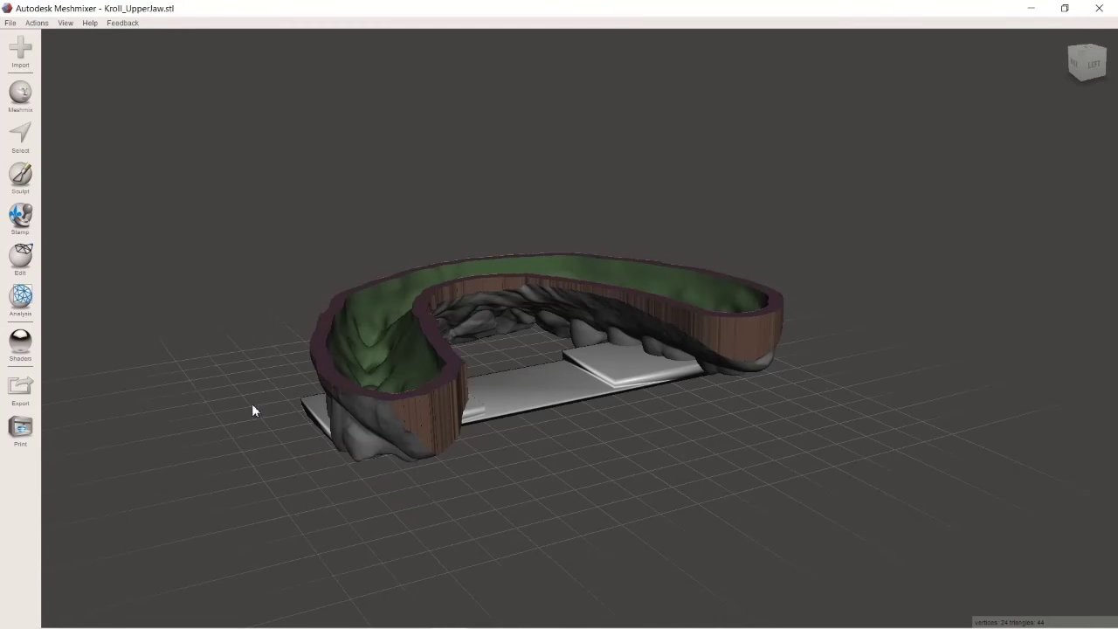
{"action": "right_click_drag", "start_coordinate": [254, 410], "coordinate": [285, 409]}
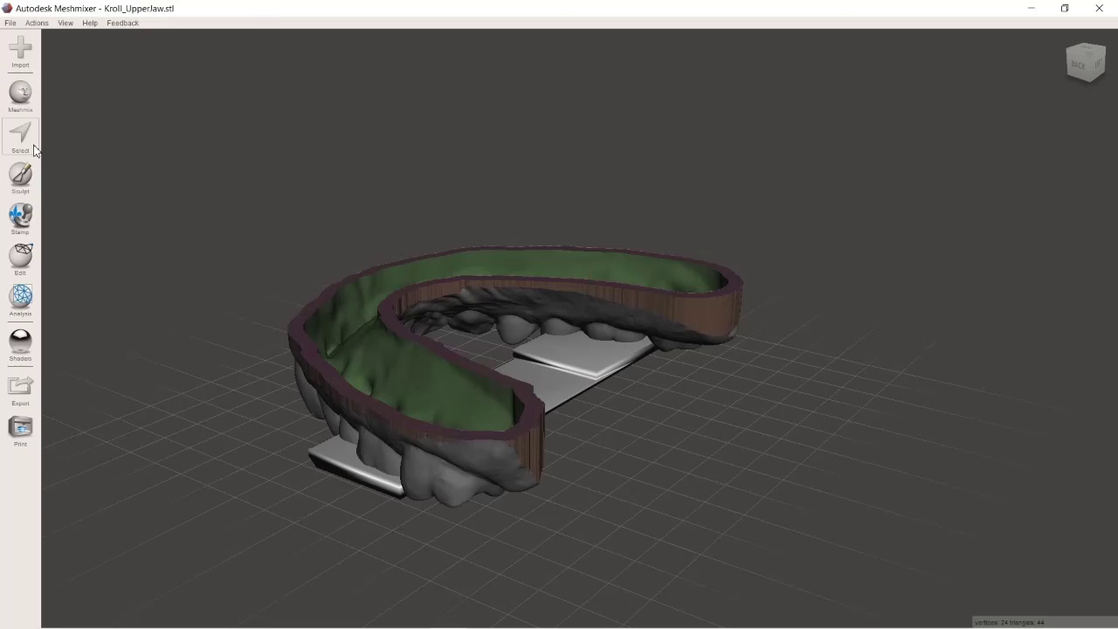
Step: Lasso-select the whole platform mesh
{"action": "left_click", "coordinate": [26, 140]}
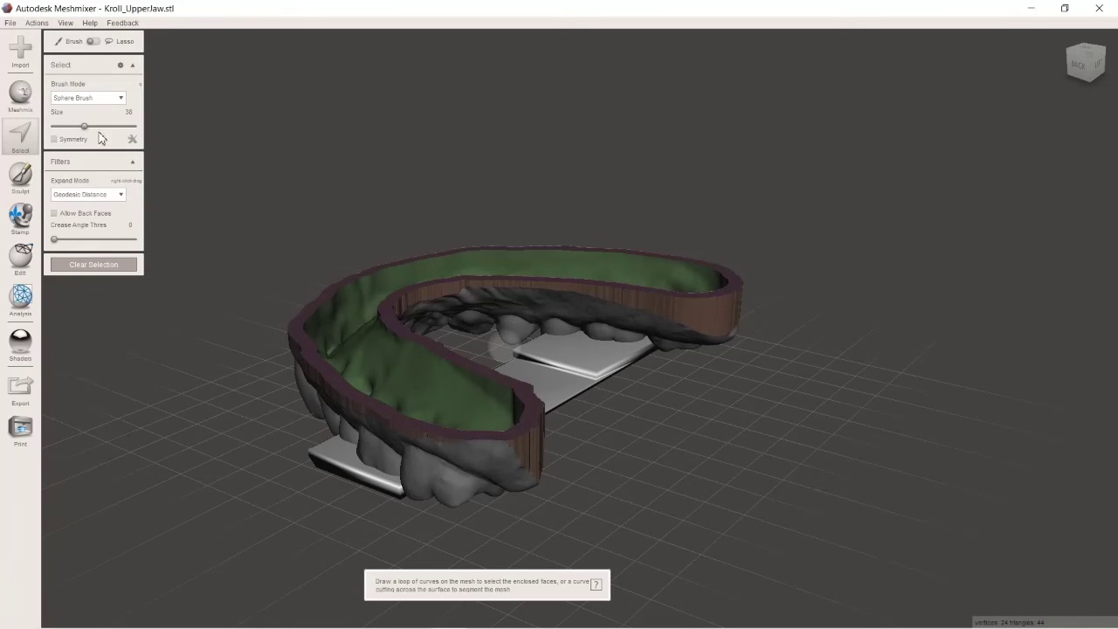
{"action": "left_click", "coordinate": [93, 42]}
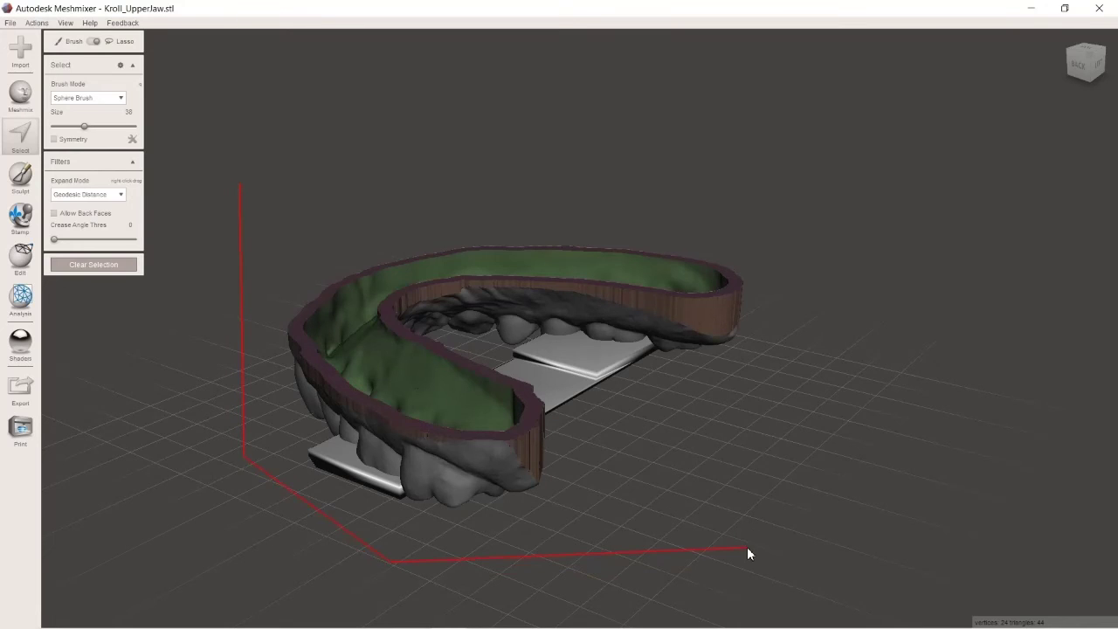
{"action": "left_click_drag", "start_coordinate": [242, 200], "coordinate": [239, 189]}
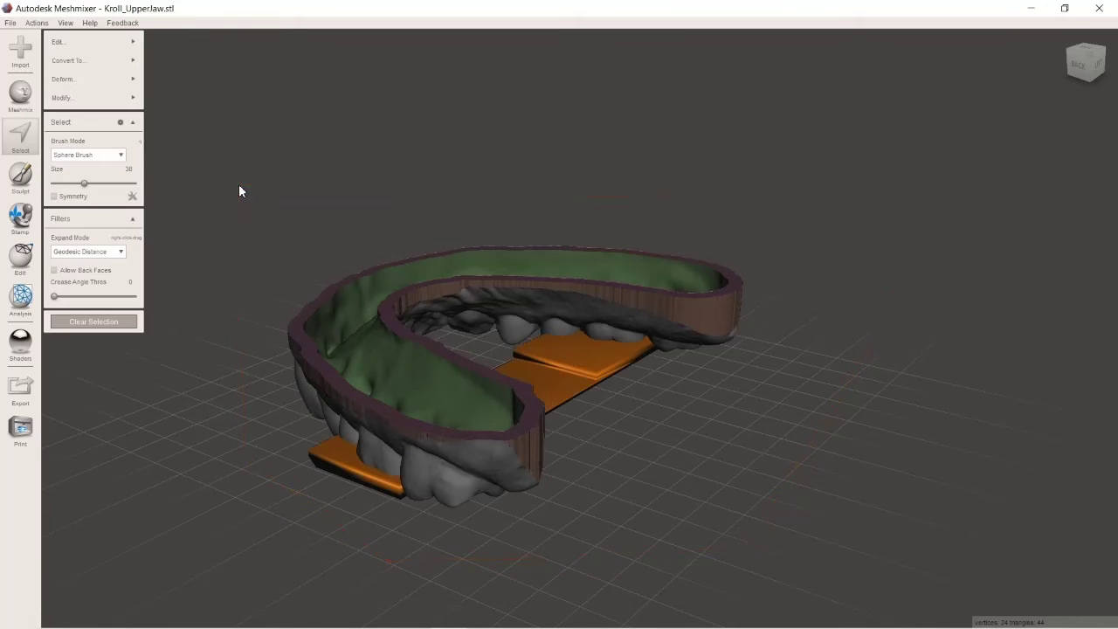
{"action": "mouse_move", "coordinate": [242, 524]}
{"action": "right_mouse_down"}
{"action": "mouse_move", "coordinate": [285, 474]}
{"action": "mouse_move", "coordinate": [364, 326]}
{"action": "mouse_move", "coordinate": [371, 354]}
{"action": "mouse_move", "coordinate": [336, 470]}
{"action": "mouse_move", "coordinate": [339, 480]}
{"action": "mouse_move", "coordinate": [349, 449]}
{"action": "mouse_move", "coordinate": [345, 496]}
{"action": "right_mouse_up"}
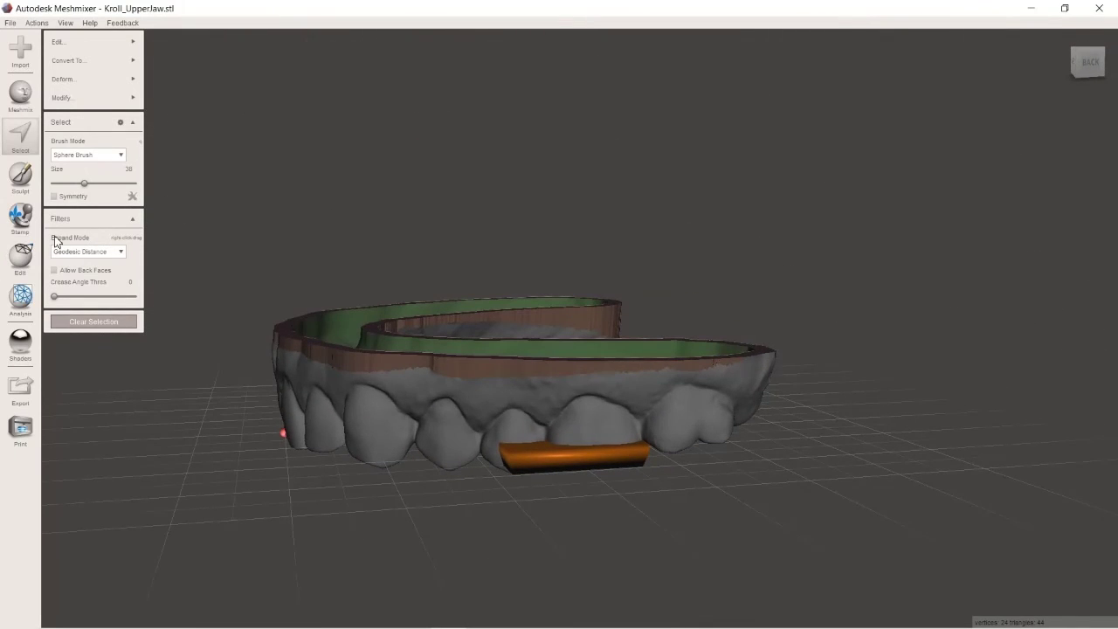
Step: Transform the platform by moving it out behind the jaw to a Z translation of -60 mm
{"action": "left_click", "coordinate": [23, 264]}
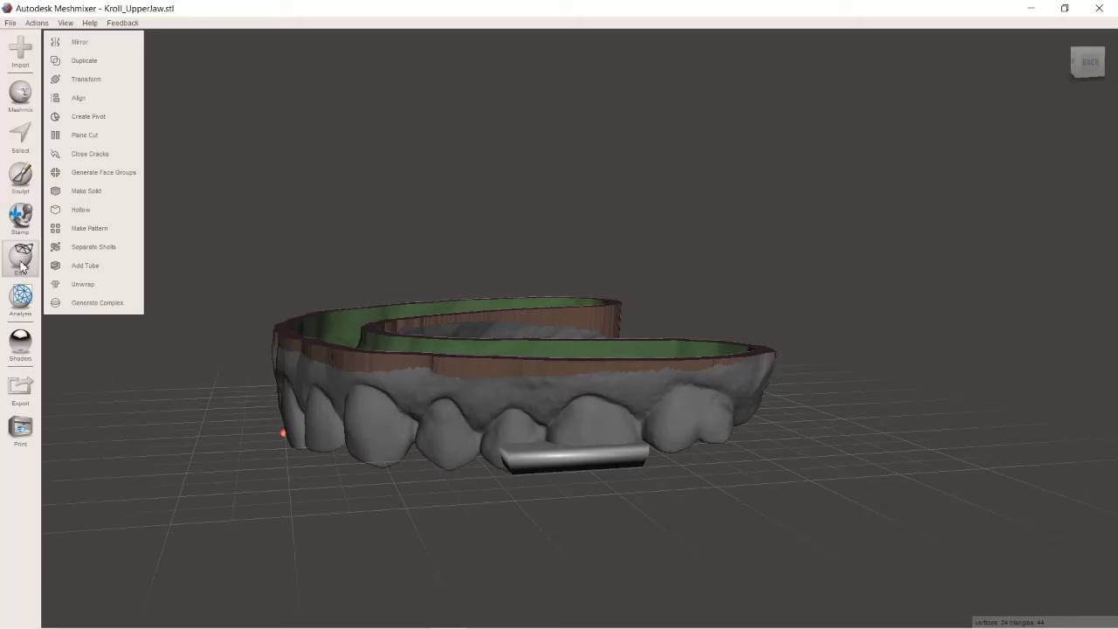
{"action": "left_click", "coordinate": [87, 80]}
{"action": "right_click_drag", "start_coordinate": [799, 429], "coordinate": [588, 434]}
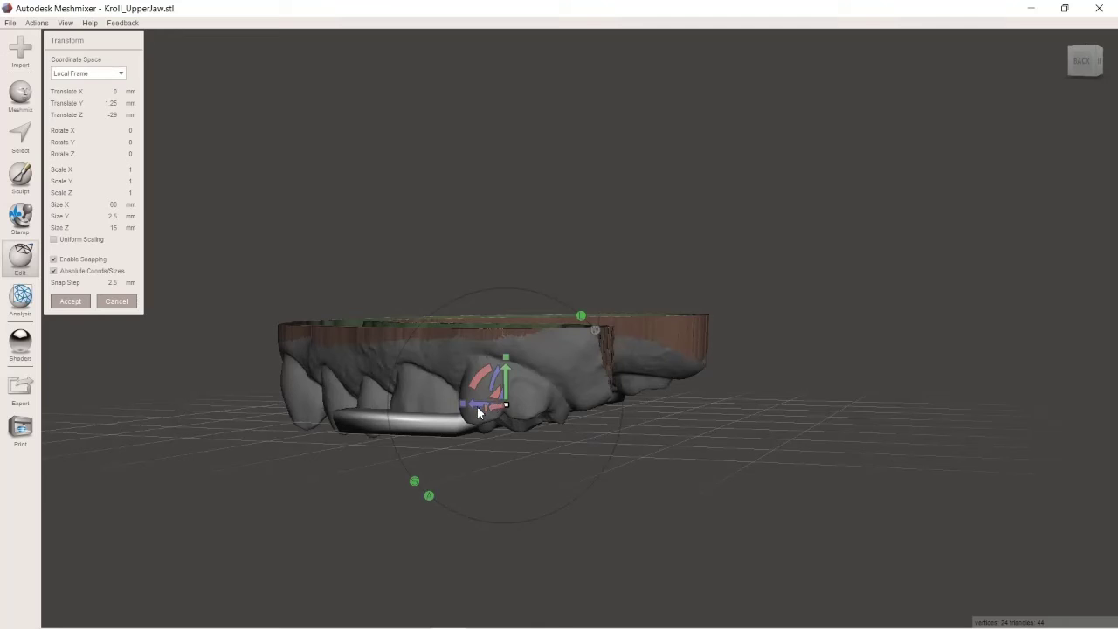
{"action": "right_click_drag", "start_coordinate": [269, 482], "coordinate": [312, 491]}
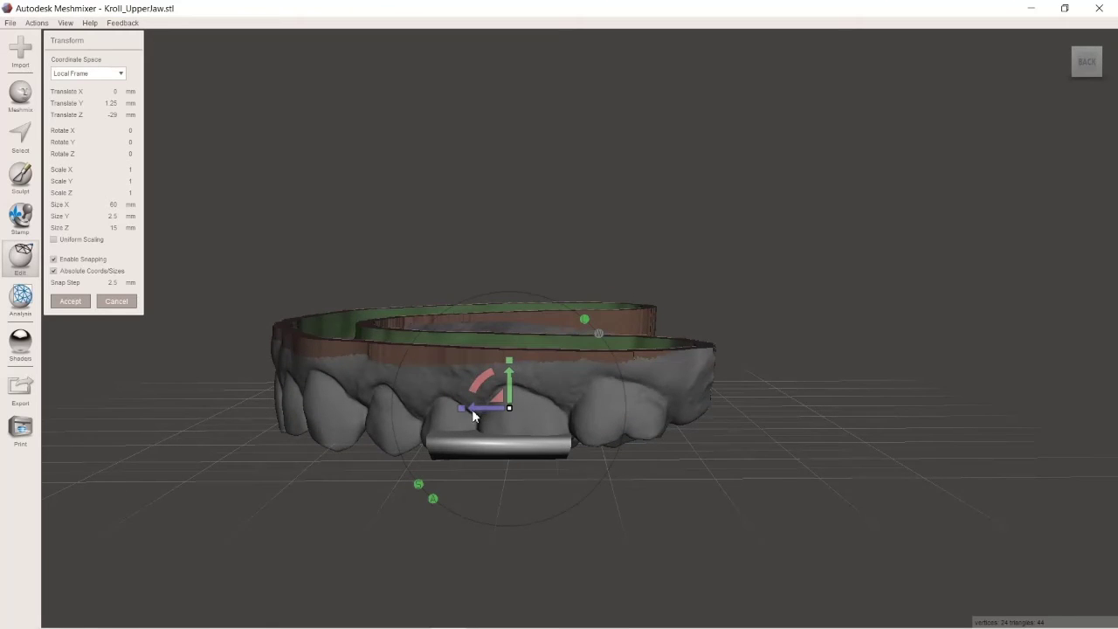
{"action": "left_click_drag", "start_coordinate": [472, 417], "coordinate": [701, 443]}
{"action": "right_click_drag", "start_coordinate": [702, 510], "coordinate": [666, 502]}
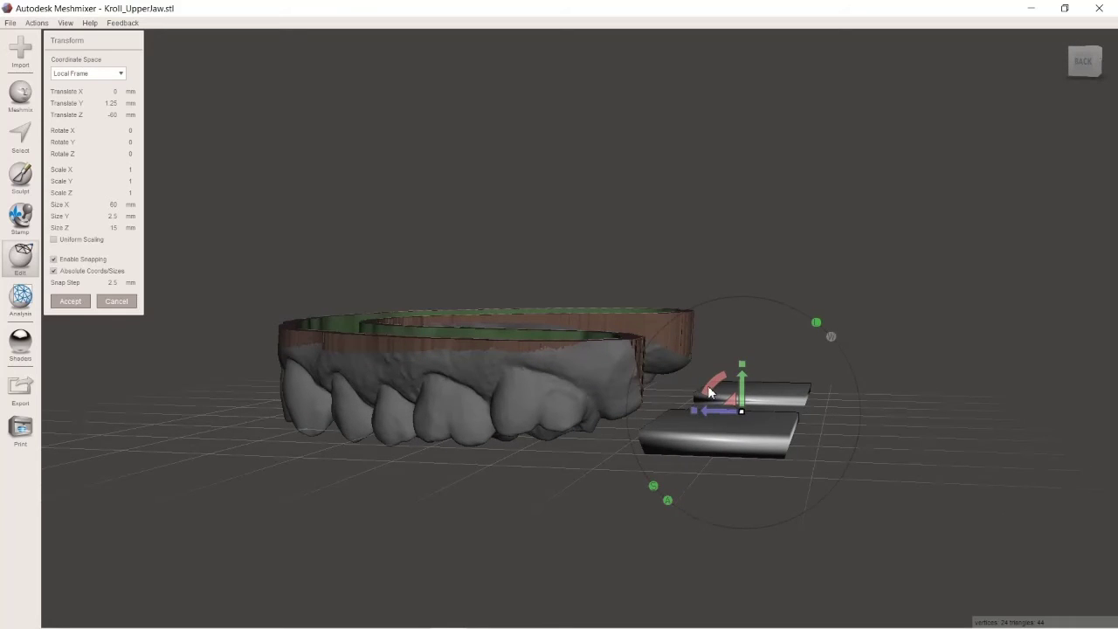
Step: Rotate the platform upright by about 86.4° around X and raise it to a Y translation of about 6.2 mm
{"action": "left_click_drag", "start_coordinate": [710, 394], "coordinate": [629, 458]}
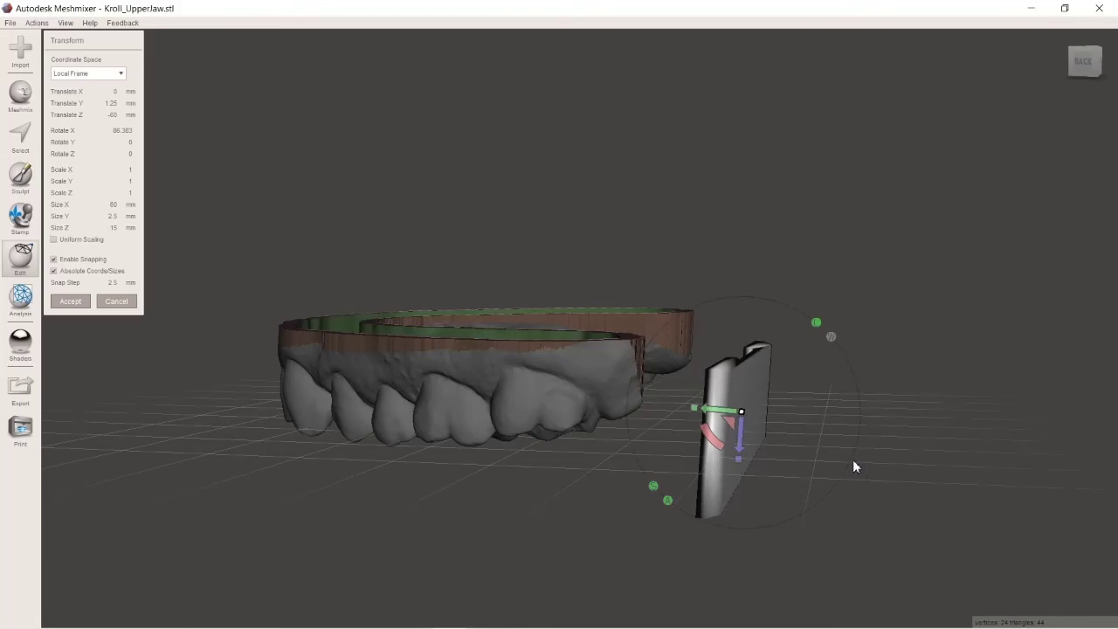
{"action": "mouse_move", "coordinate": [852, 467]}
{"action": "right_mouse_down"}
{"action": "mouse_move", "coordinate": [848, 529]}
{"action": "mouse_move", "coordinate": [861, 454]}
{"action": "right_mouse_up"}
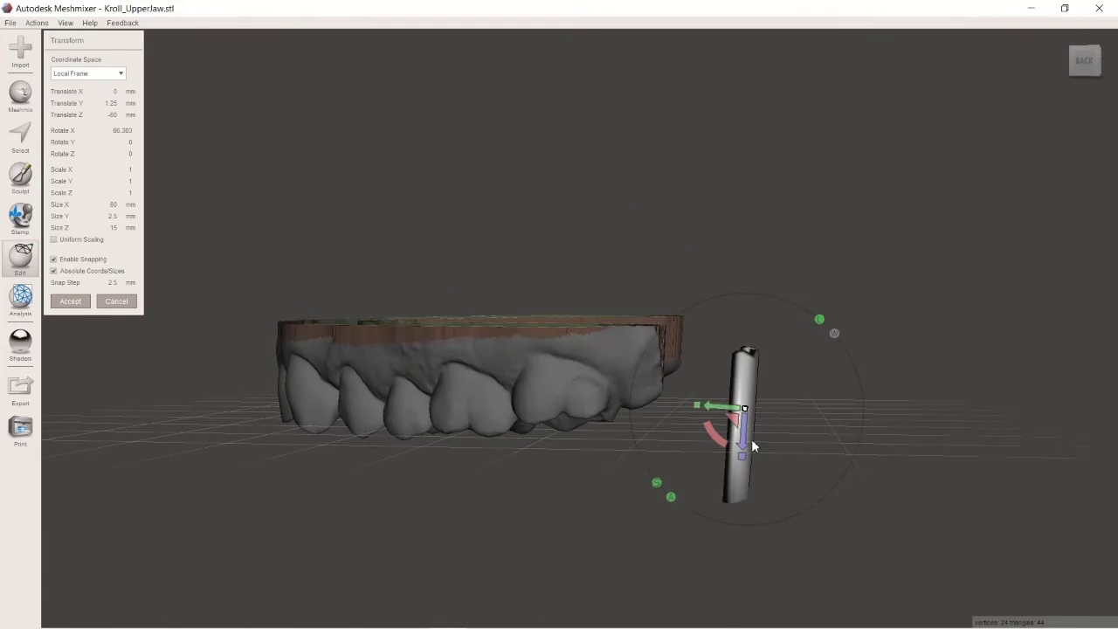
{"action": "left_click_drag", "start_coordinate": [752, 438], "coordinate": [755, 409]}
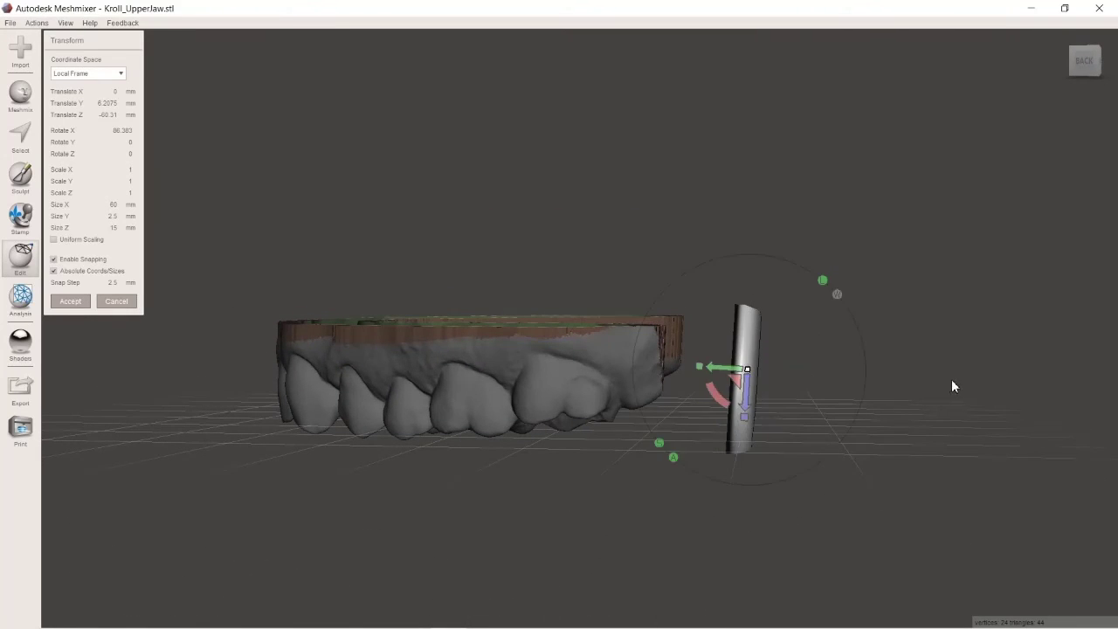
Step: Move the platform against the jaw's rear ends at X -2.5 mm and Z about -50.5 mm, and widen it to 62.5 mm
{"action": "right_click_drag", "start_coordinate": [953, 386], "coordinate": [770, 352]}
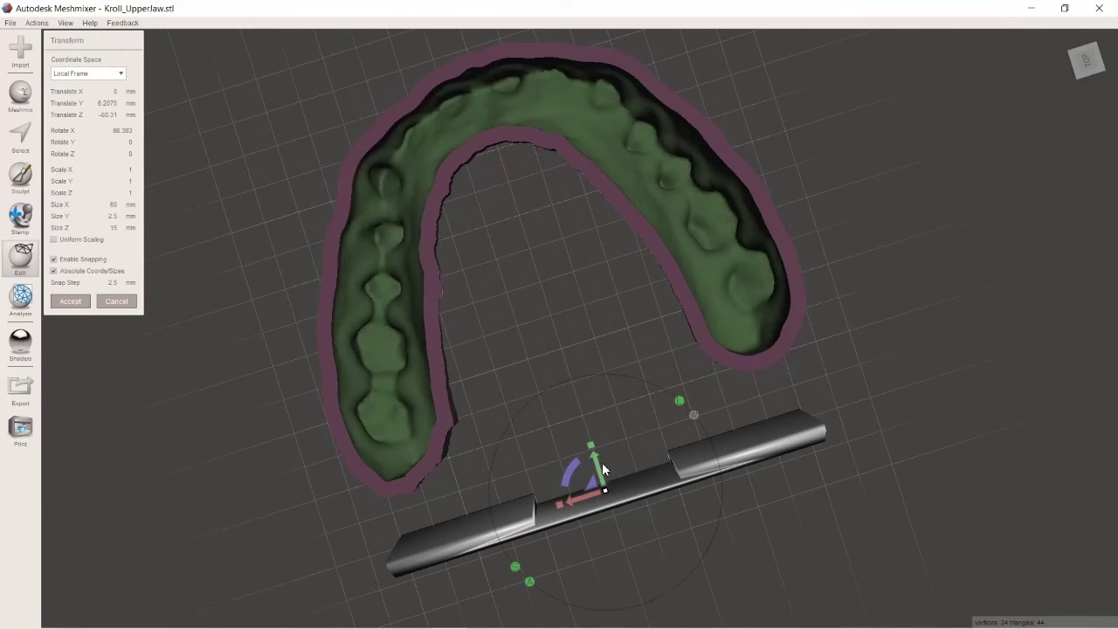
{"action": "left_click_drag", "start_coordinate": [598, 469], "coordinate": [593, 444]}
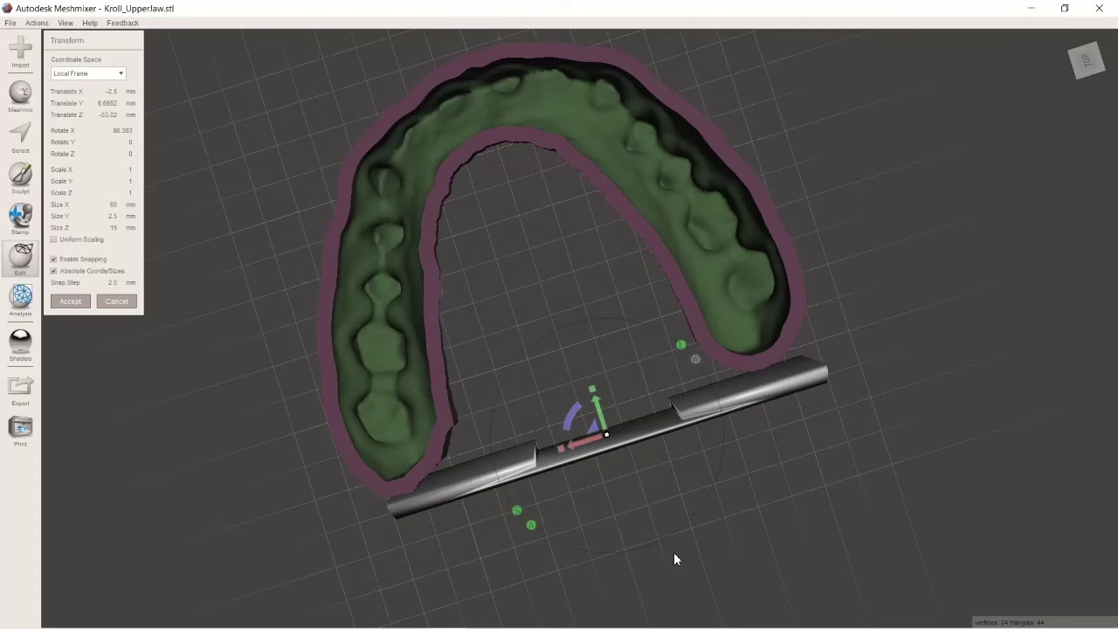
{"action": "right_click_drag", "start_coordinate": [674, 552], "coordinate": [470, 425]}
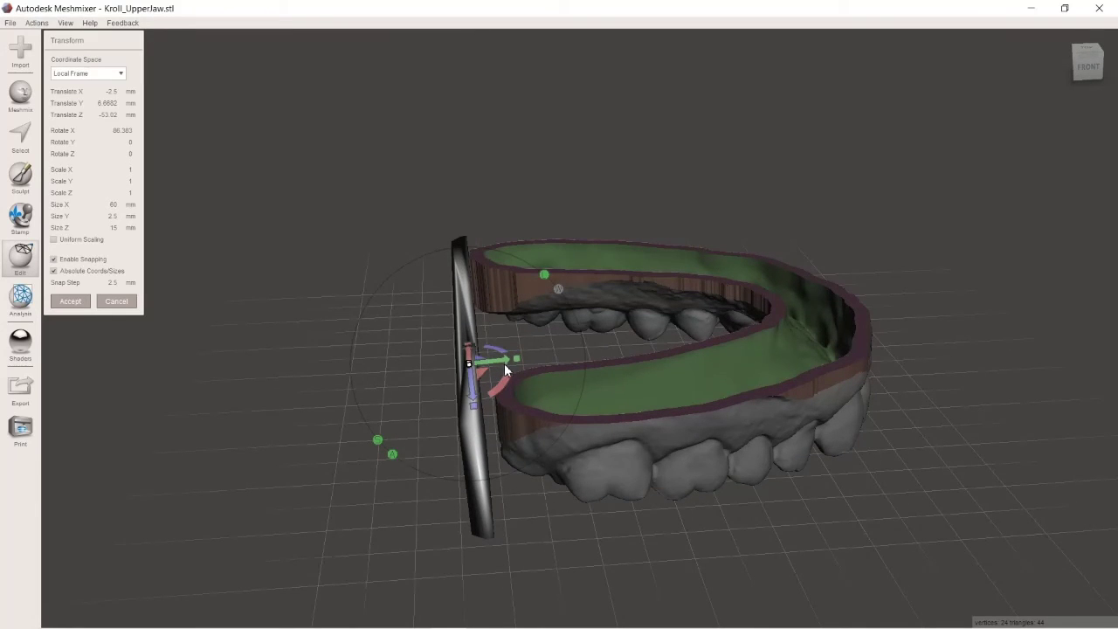
{"action": "right_click_drag", "start_coordinate": [184, 266], "coordinate": [358, 444]}
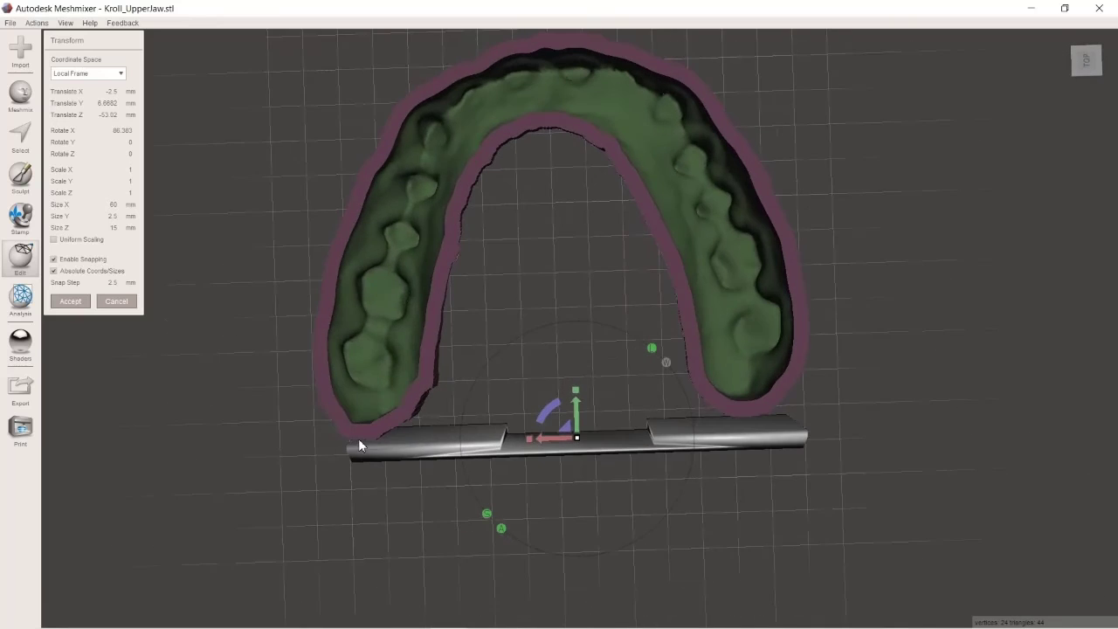
{"action": "left_click_drag", "start_coordinate": [580, 421], "coordinate": [537, 424]}
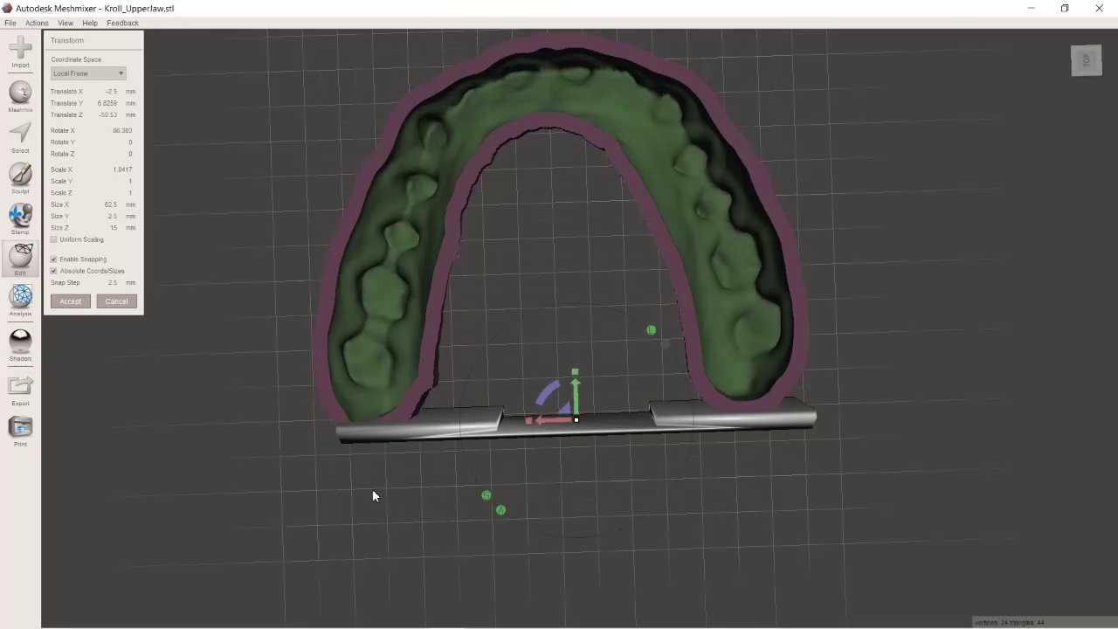
Step: Rotate the platform about -1.8° around Z to align it with both rear ends of the jaw
{"action": "right_click_drag", "start_coordinate": [374, 489], "coordinate": [261, 180]}
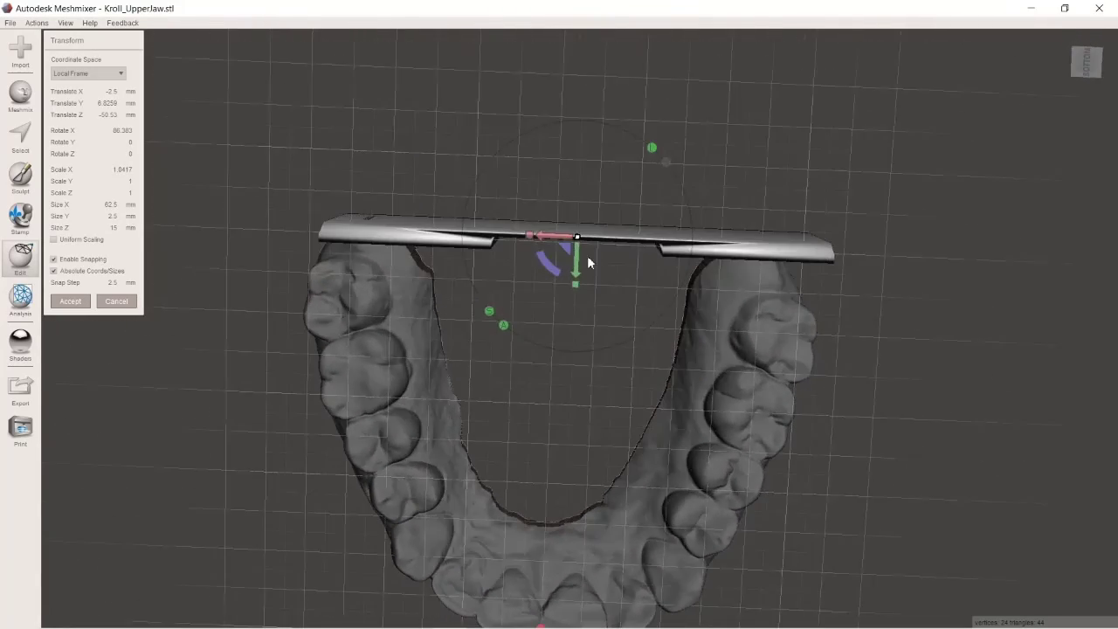
{"action": "left_click_drag", "start_coordinate": [576, 295], "coordinate": [572, 182]}
{"action": "left_click_drag", "start_coordinate": [578, 260], "coordinate": [577, 278]}
{"action": "left_click_drag", "start_coordinate": [544, 263], "coordinate": [540, 271]}
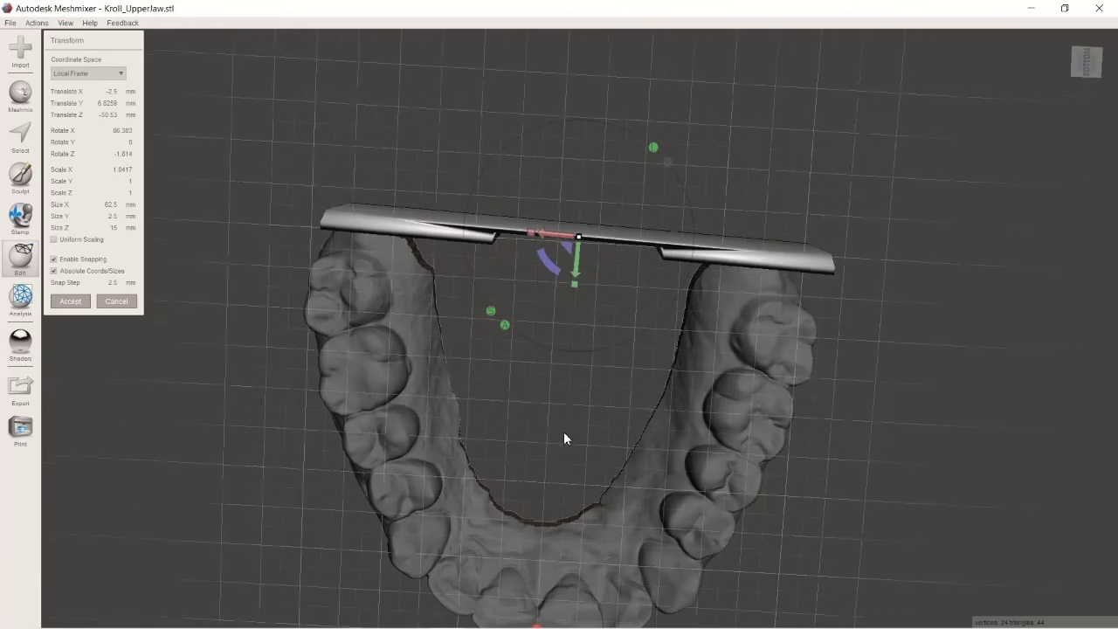
Step: Show the Object Browser with the jaw and platform meshes
{"action": "right_click_drag", "start_coordinate": [565, 440], "coordinate": [519, 295]}
{"action": "right_click_drag", "start_coordinate": [640, 518], "coordinate": [475, 525]}
{"action": "right_click_drag", "start_coordinate": [961, 434], "coordinate": [816, 489]}
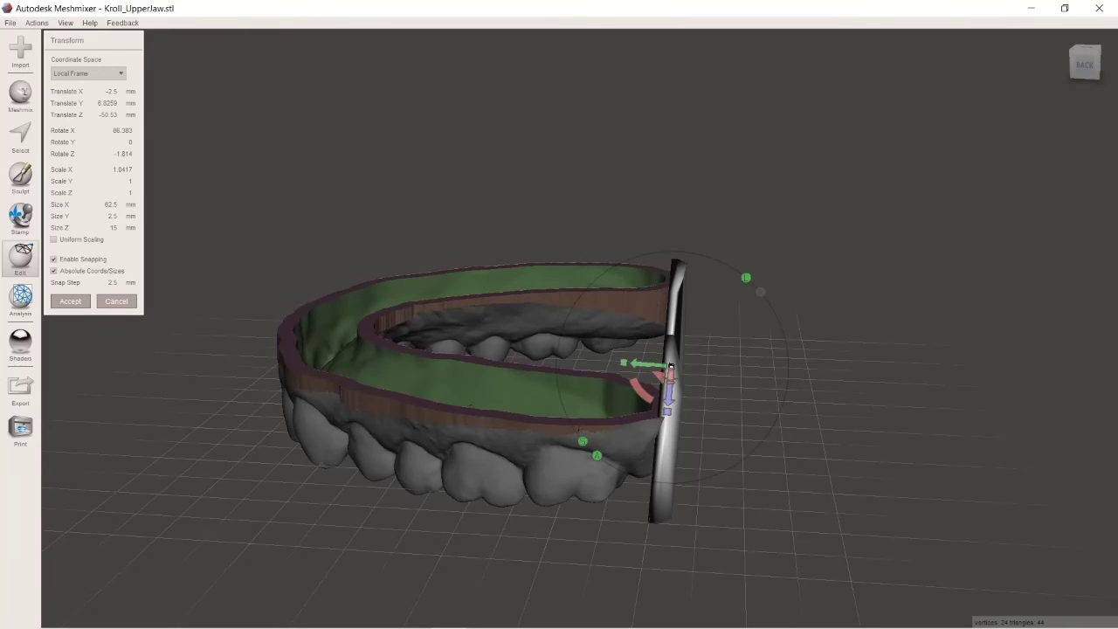
{"action": "left_click", "coordinate": [67, 23]}
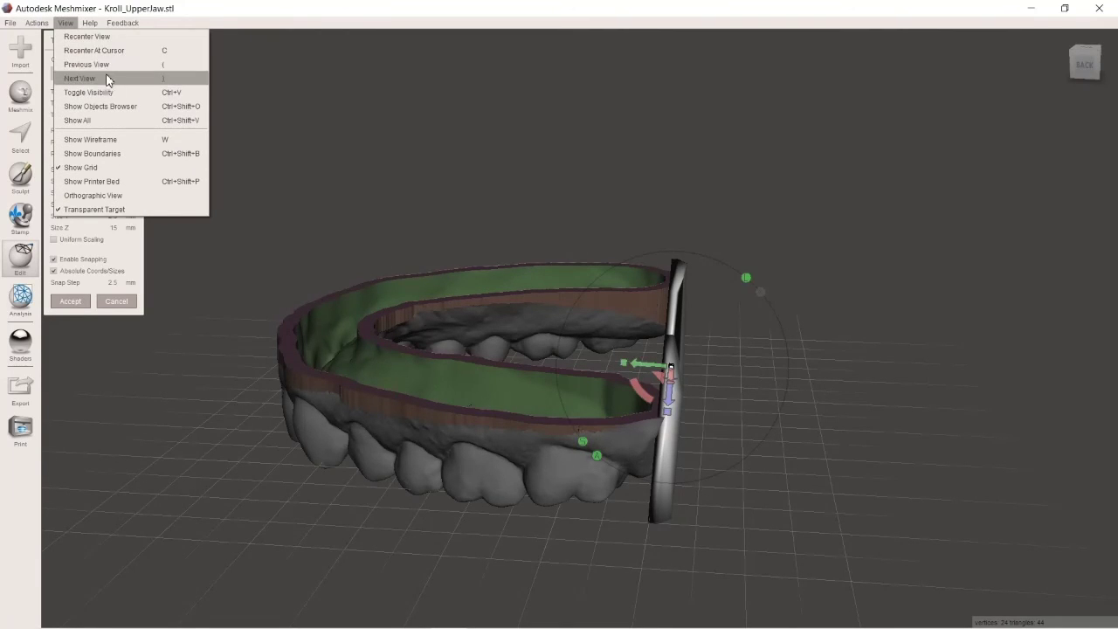
{"action": "left_click", "coordinate": [124, 107]}
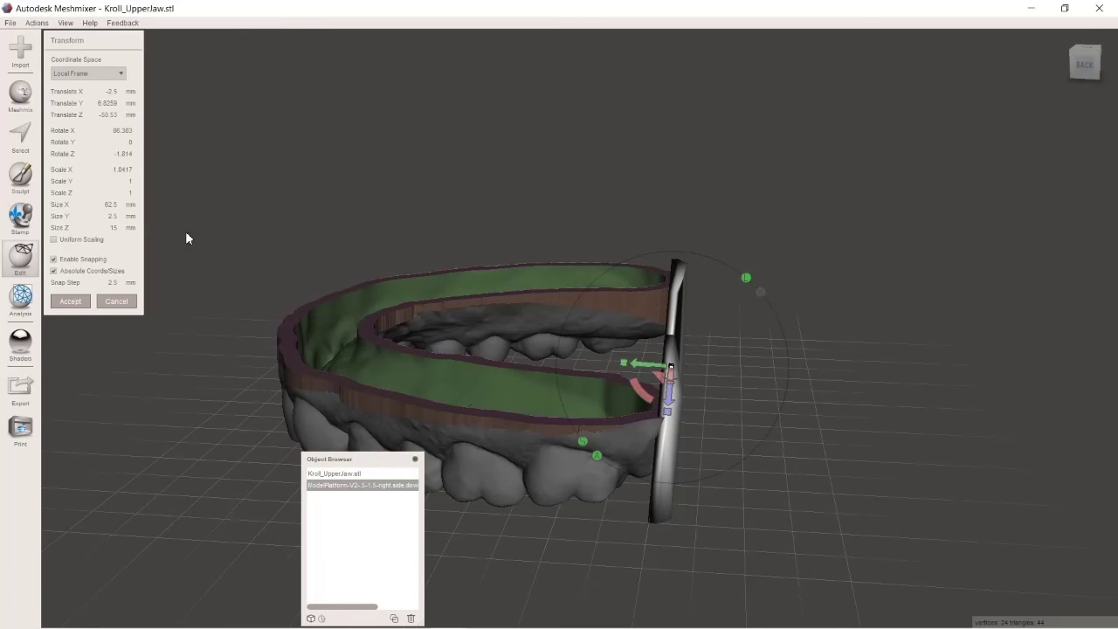
Step: Combine the jaw and platform meshes, and rotate the combined model about -86° around X so it stands on the platform
{"action": "left_click", "coordinate": [340, 473], "text": "shift"}
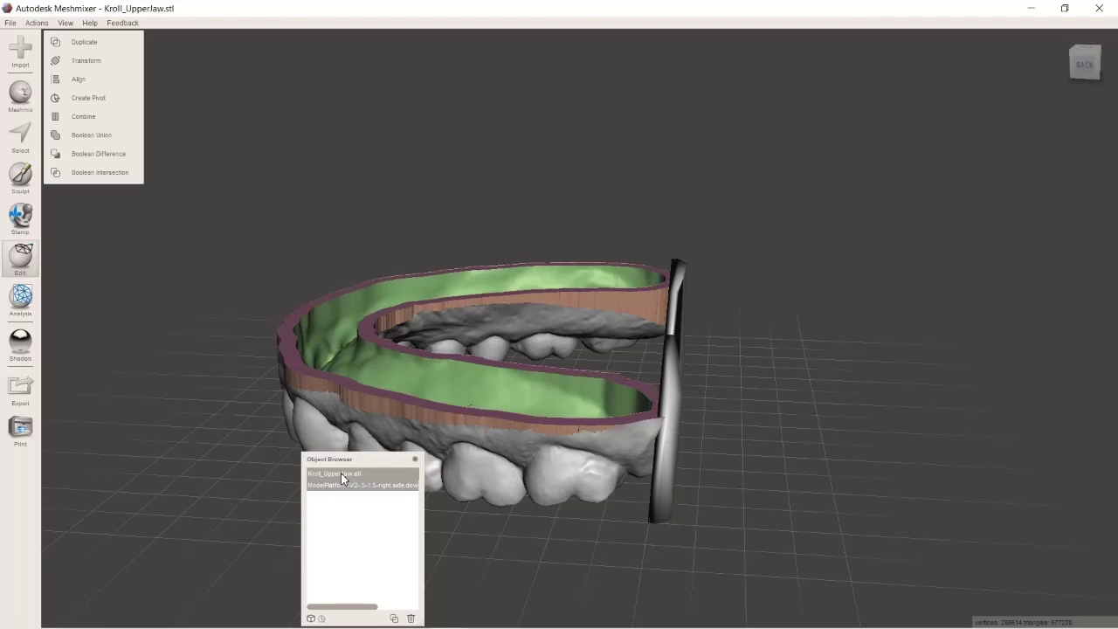
{"action": "left_click", "coordinate": [88, 118]}
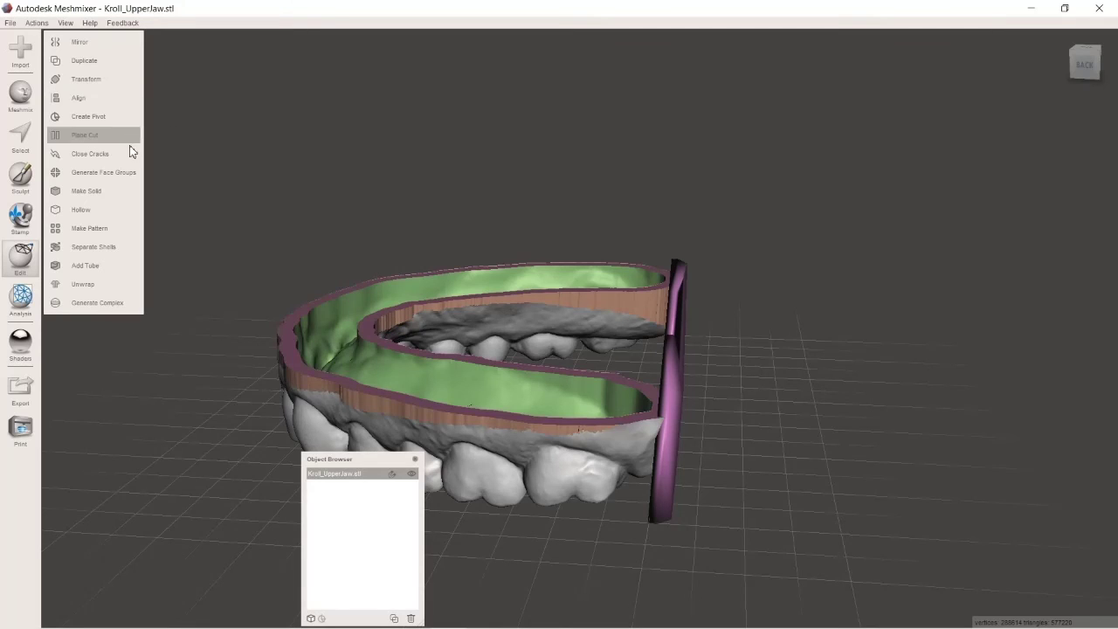
{"action": "left_click", "coordinate": [84, 80]}
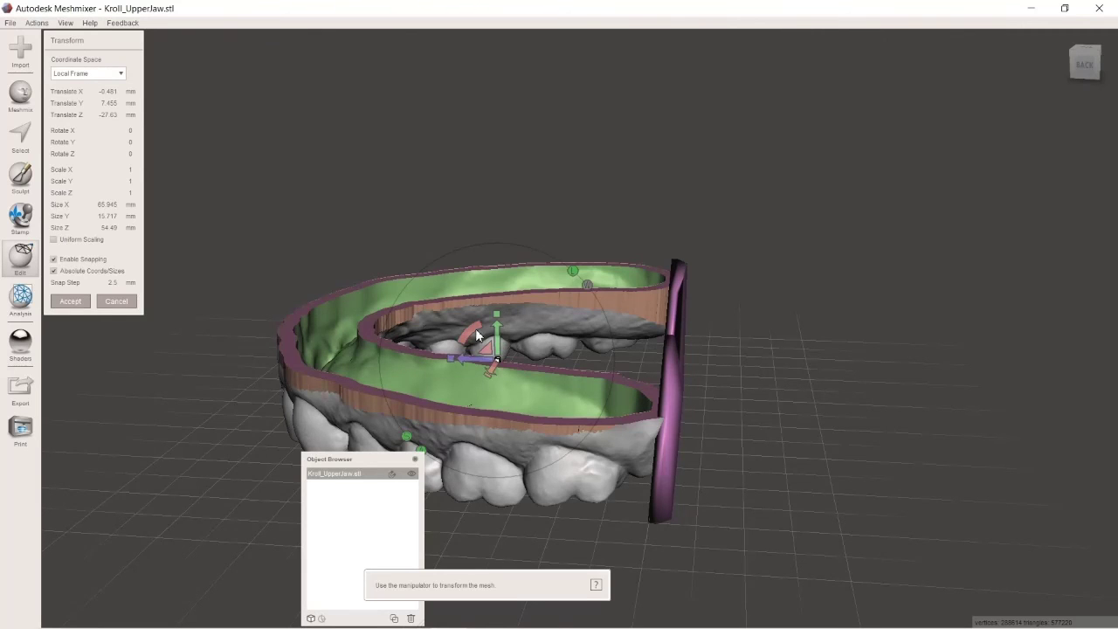
{"action": "left_click_drag", "start_coordinate": [475, 329], "coordinate": [487, 221]}
{"action": "right_click_drag", "start_coordinate": [690, 384], "coordinate": [727, 324]}
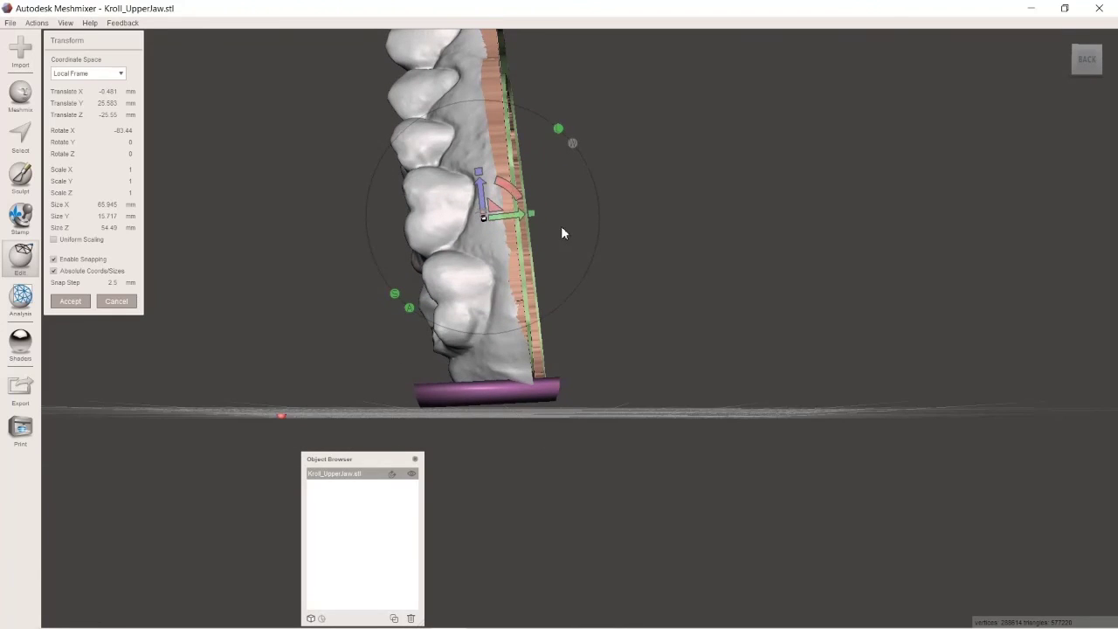
{"action": "left_click_drag", "start_coordinate": [518, 199], "coordinate": [486, 201]}
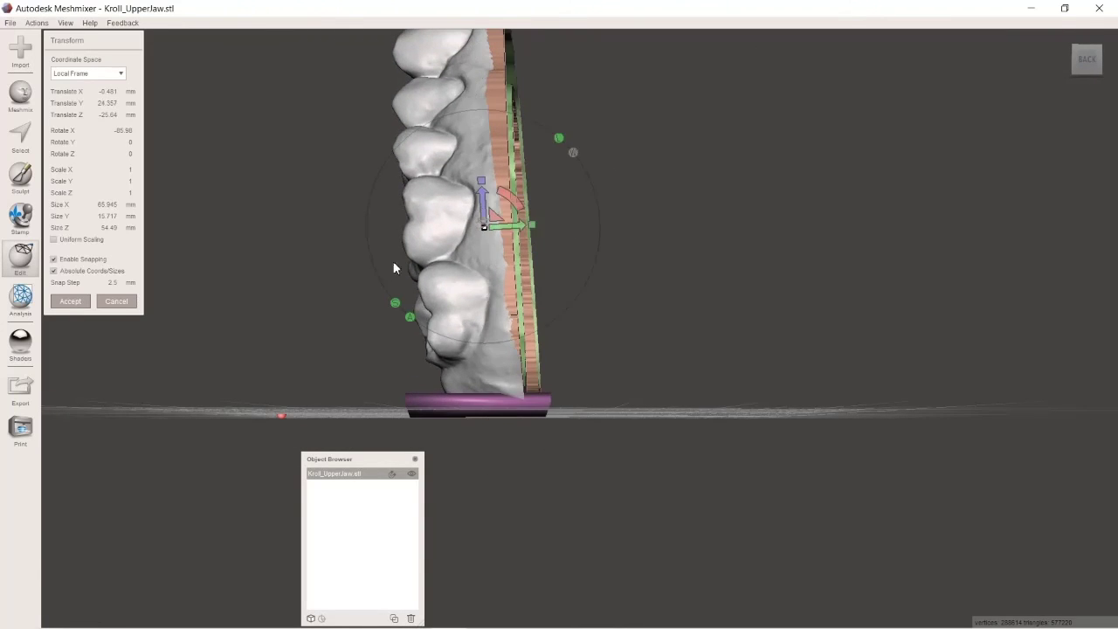
Step: Rotate the combined model about -2° around Y to level the platform with the ground grid
{"action": "right_click_drag", "start_coordinate": [394, 265], "coordinate": [552, 366]}
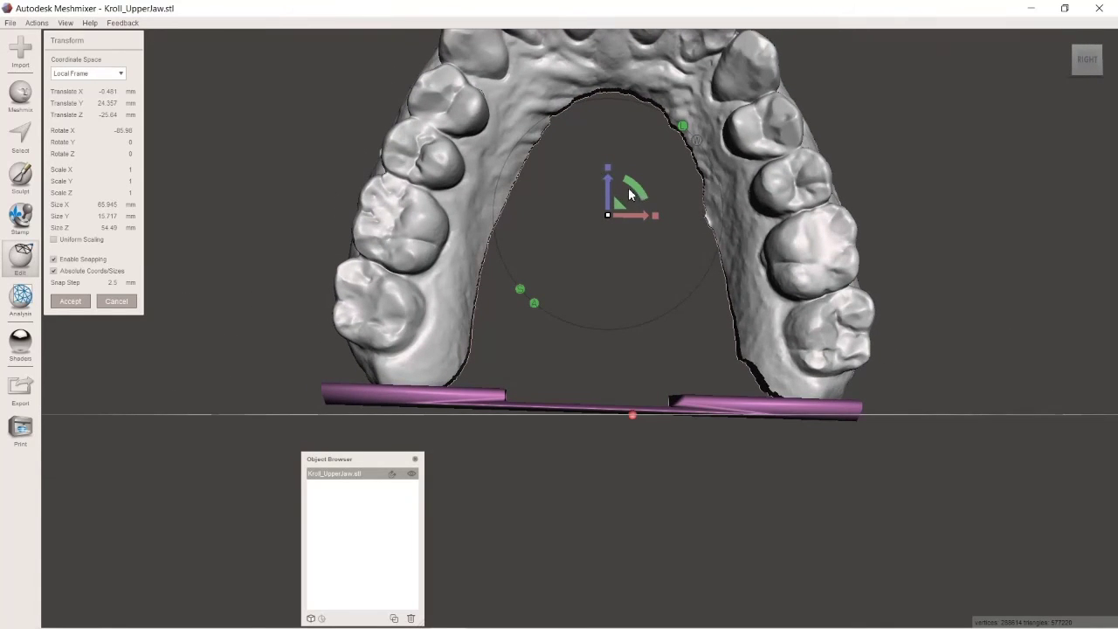
{"action": "mouse_move", "coordinate": [632, 196]}
{"action": "left_mouse_down"}
{"action": "mouse_move", "coordinate": [641, 187]}
{"action": "mouse_move", "coordinate": [636, 200]}
{"action": "left_mouse_up"}
{"action": "right_click_drag", "start_coordinate": [994, 237], "coordinate": [822, 242]}
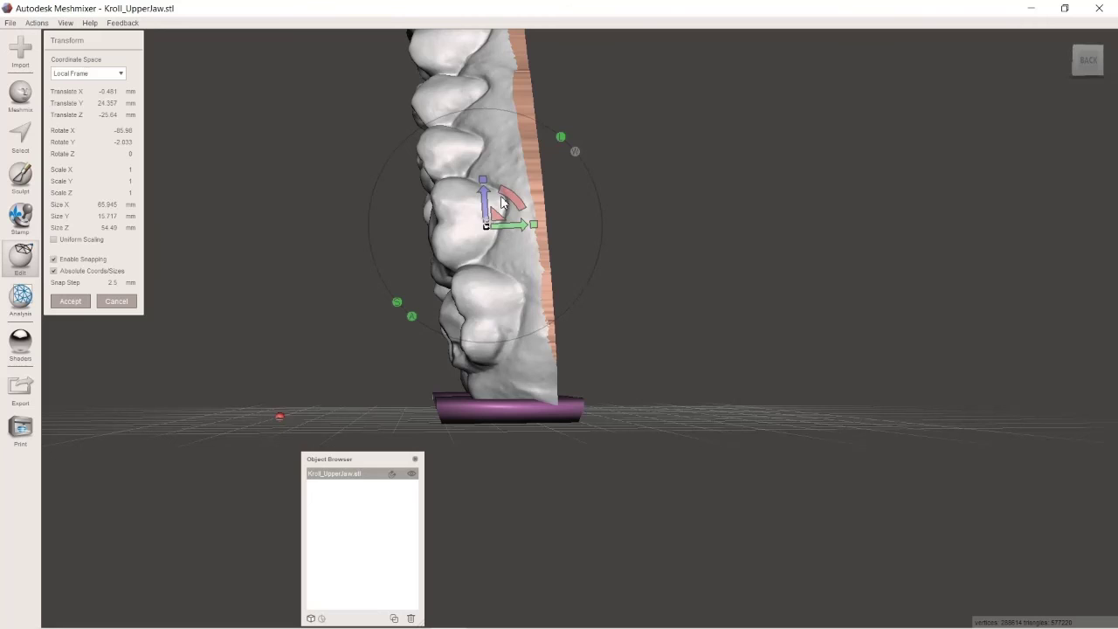
{"action": "right_click_drag", "start_coordinate": [502, 202], "coordinate": [513, 202]}
{"action": "scroll", "coordinate": [513, 202], "scroll_direction": "down", "scroll_amount": 2}
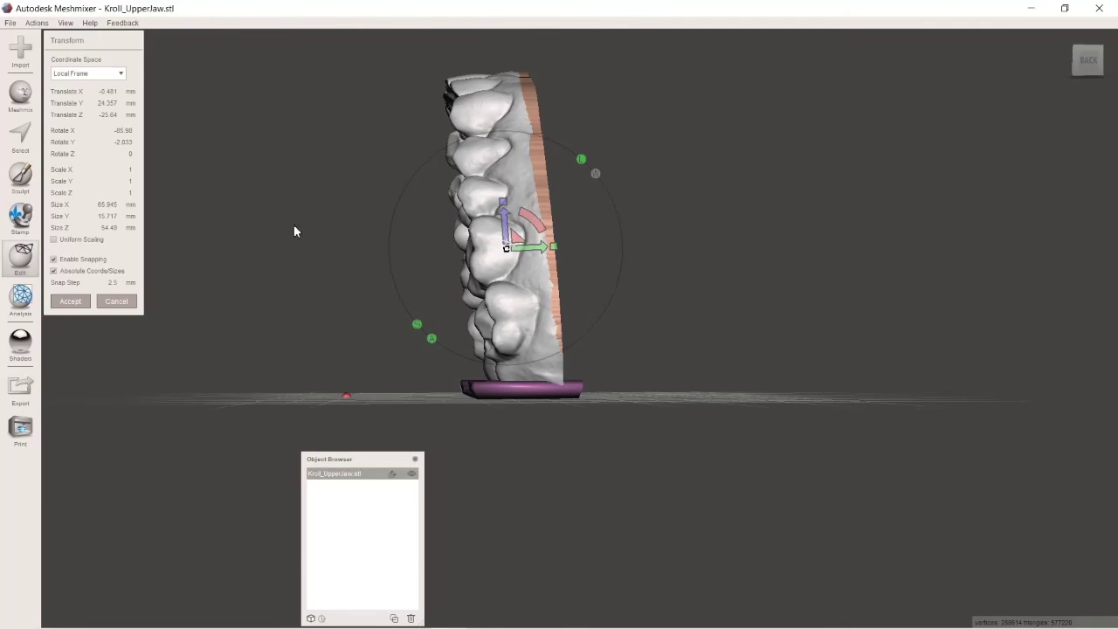
{"action": "right_click_drag", "start_coordinate": [243, 232], "coordinate": [589, 236]}
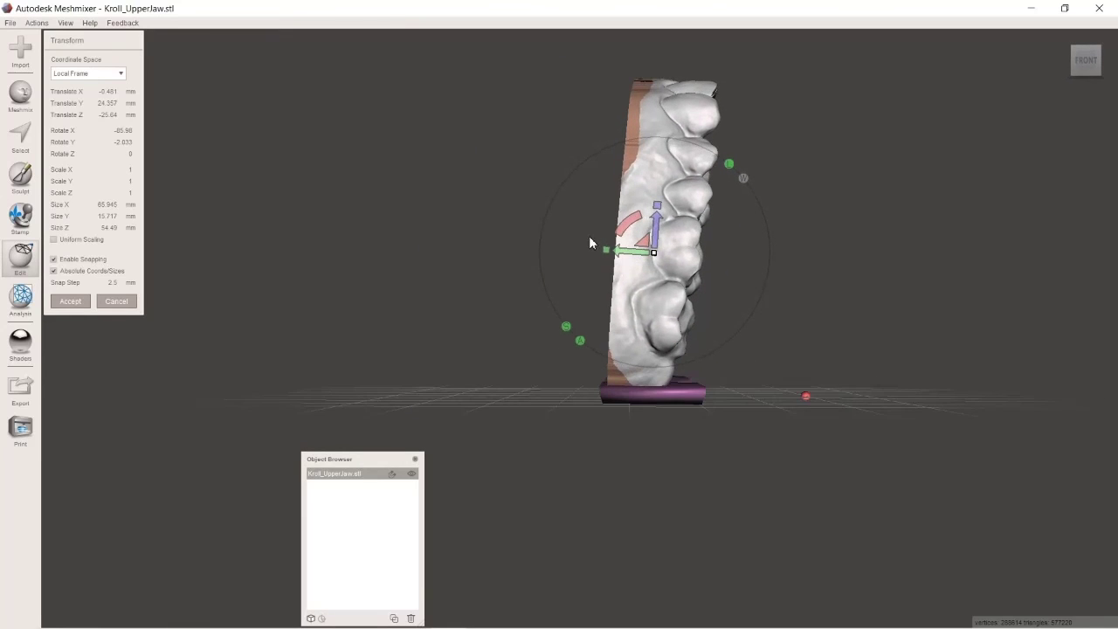
Step: Export the combined model to the Desktop as "Vert Print" in STL Binary Format
{"action": "left_click", "coordinate": [9, 23]}
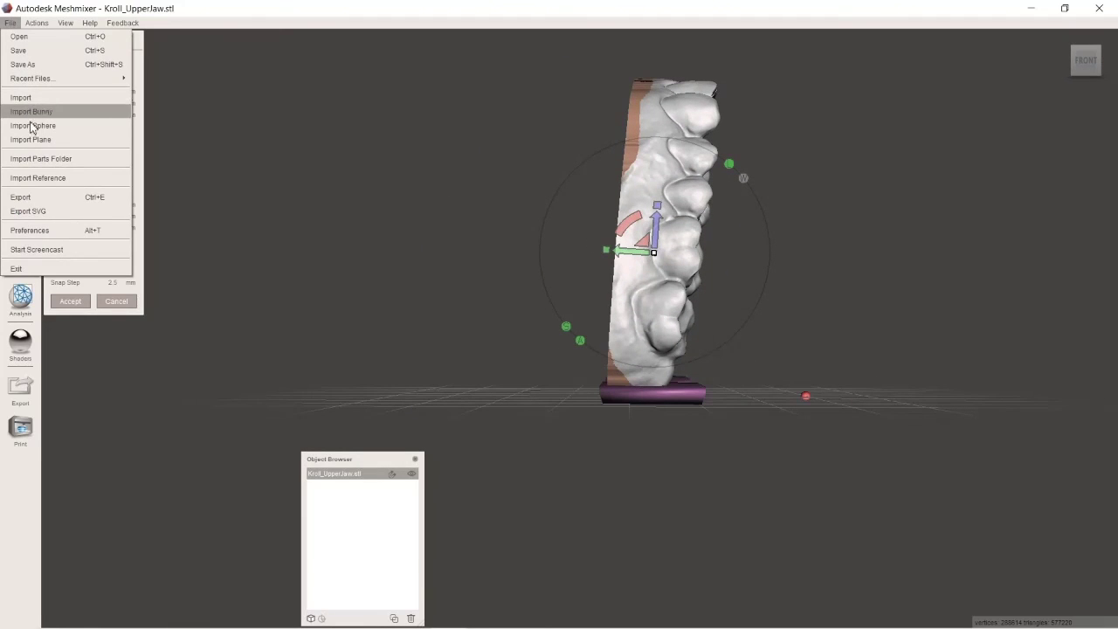
{"action": "left_click", "coordinate": [40, 198]}
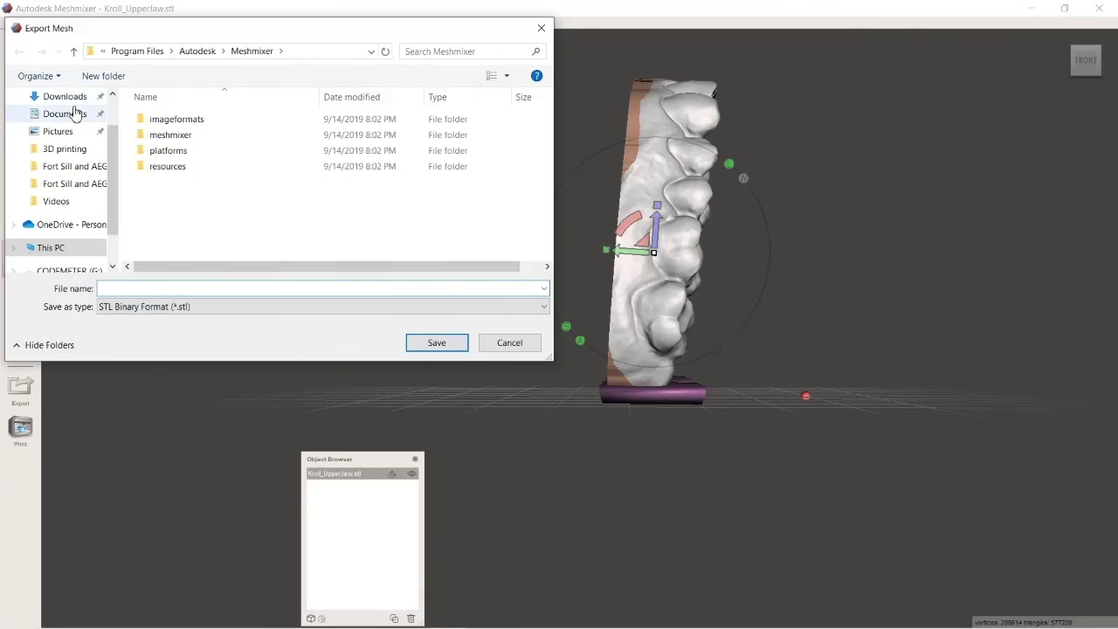
{"action": "scroll", "coordinate": [87, 145], "scroll_direction": "up", "scroll_amount": 1}
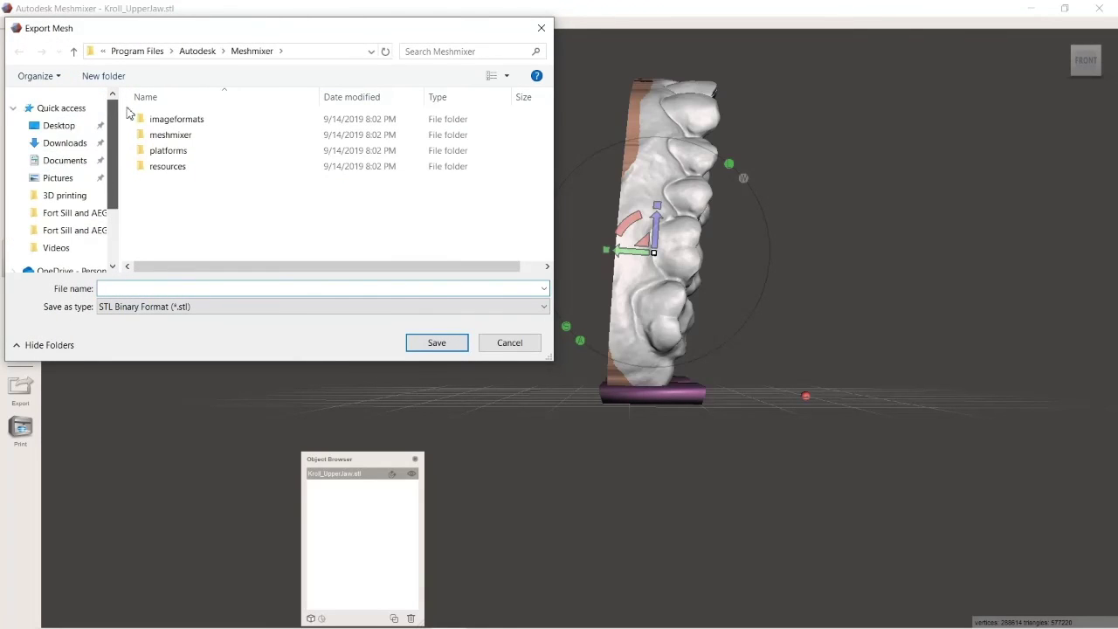
{"action": "left_click", "coordinate": [61, 127]}
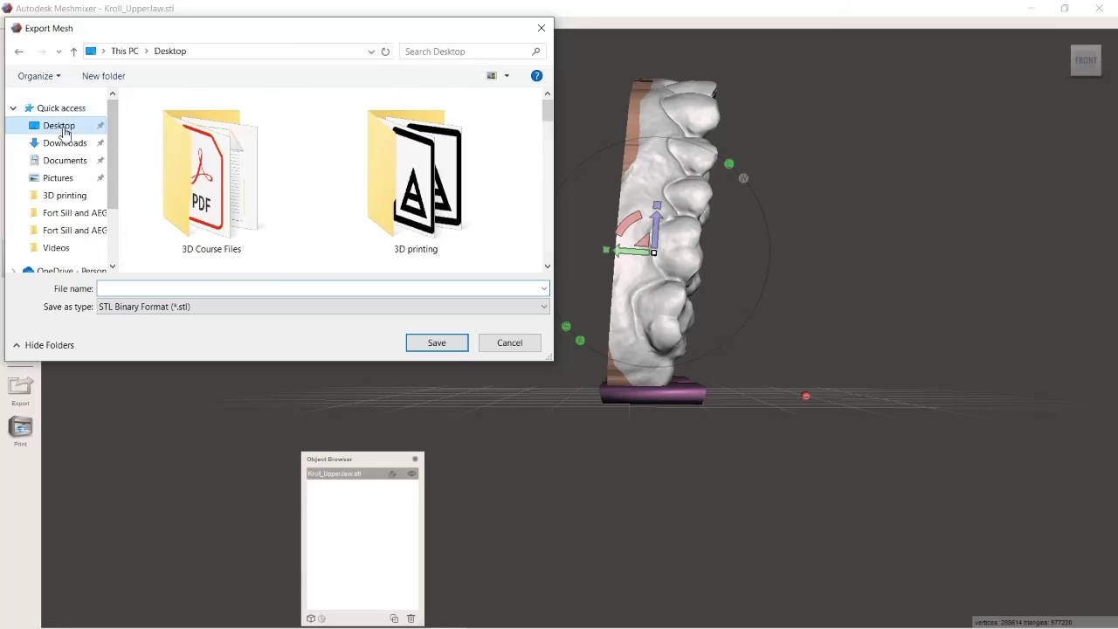
{"action": "left_click", "coordinate": [171, 288]}
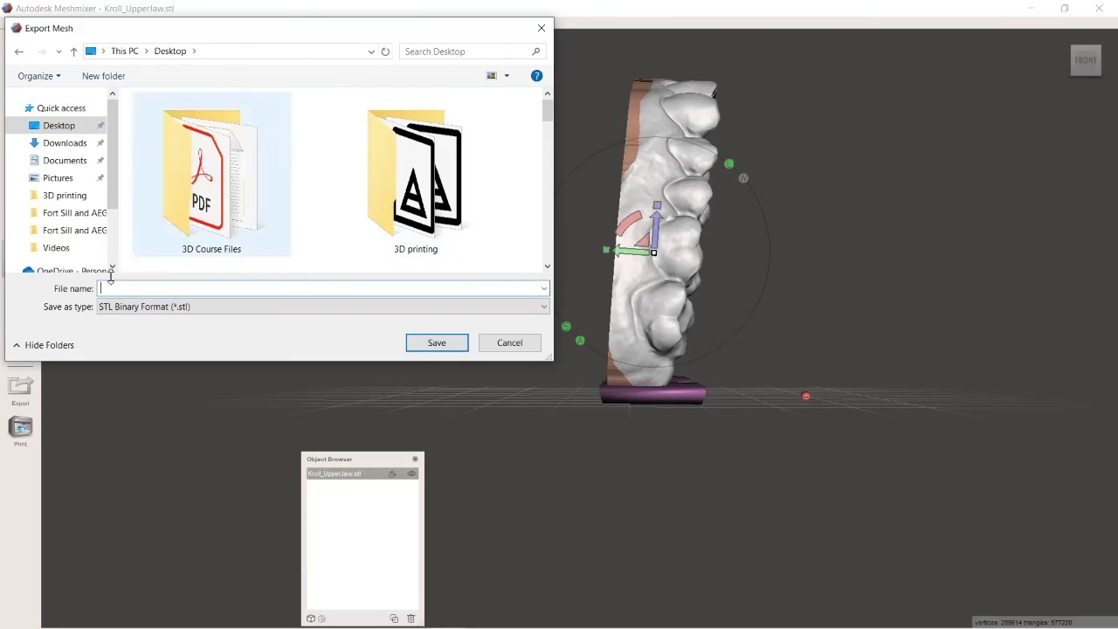
{"action": "type", "text": "Ve"}
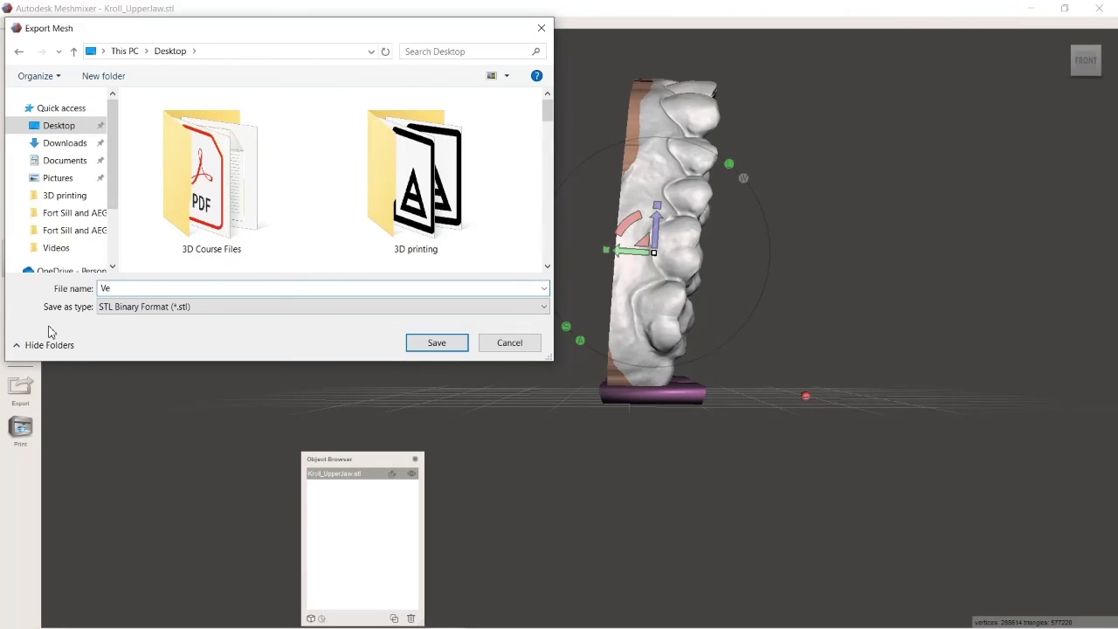
{"action": "type", "text": "rt Print"}
{"action": "left_click", "coordinate": [435, 341]}
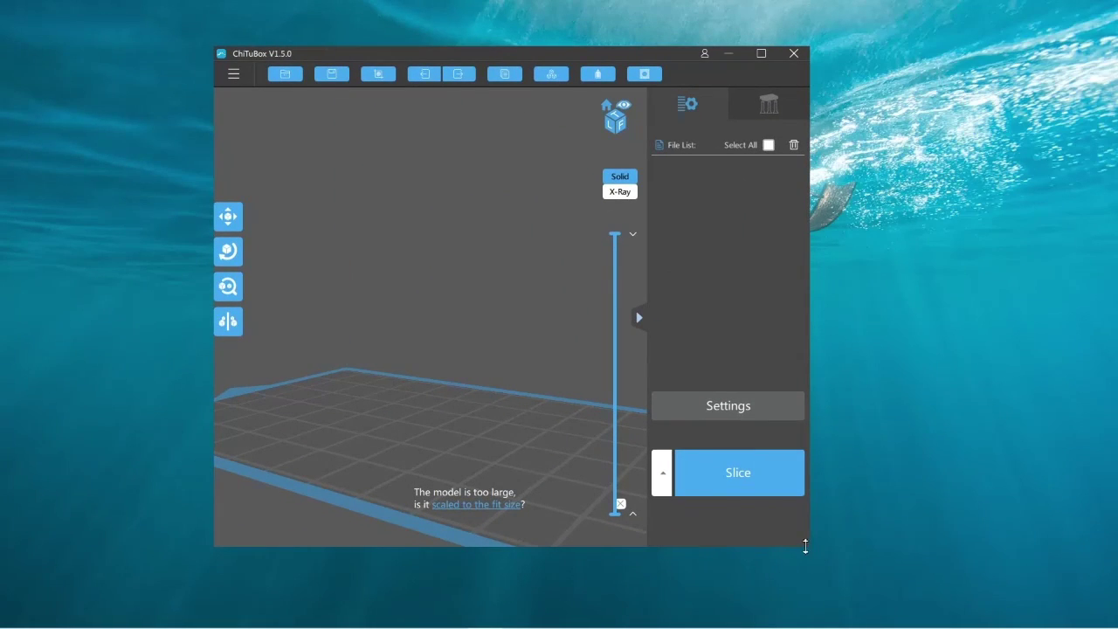
Step: Switch to ChiTuBox, enlarge and reposition its window, and load Vert Print.stl onto the build plate
{"action": "left_click_drag", "start_coordinate": [809, 546], "coordinate": [1092, 602]}
{"action": "left_click_drag", "start_coordinate": [834, 55], "coordinate": [748, 29]}
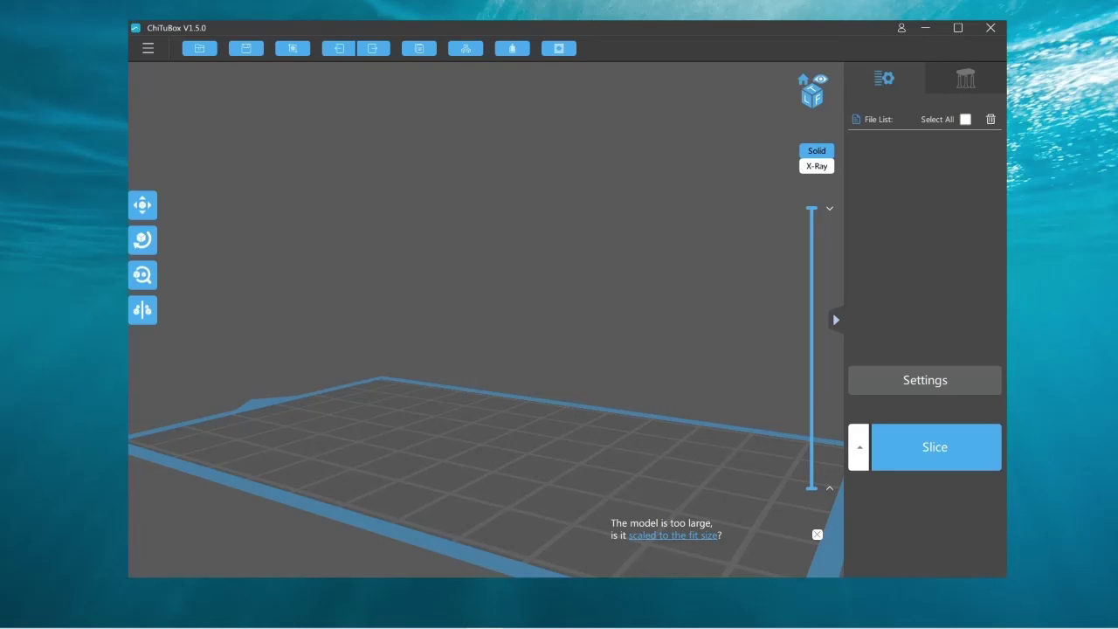
{"action": "mouse_move", "coordinate": [541, 311]}
{"action": "left_mouse_down"}
{"action": "mouse_move", "coordinate": [621, 367]}
{"action": "mouse_move", "coordinate": [544, 329]}
{"action": "left_mouse_up"}
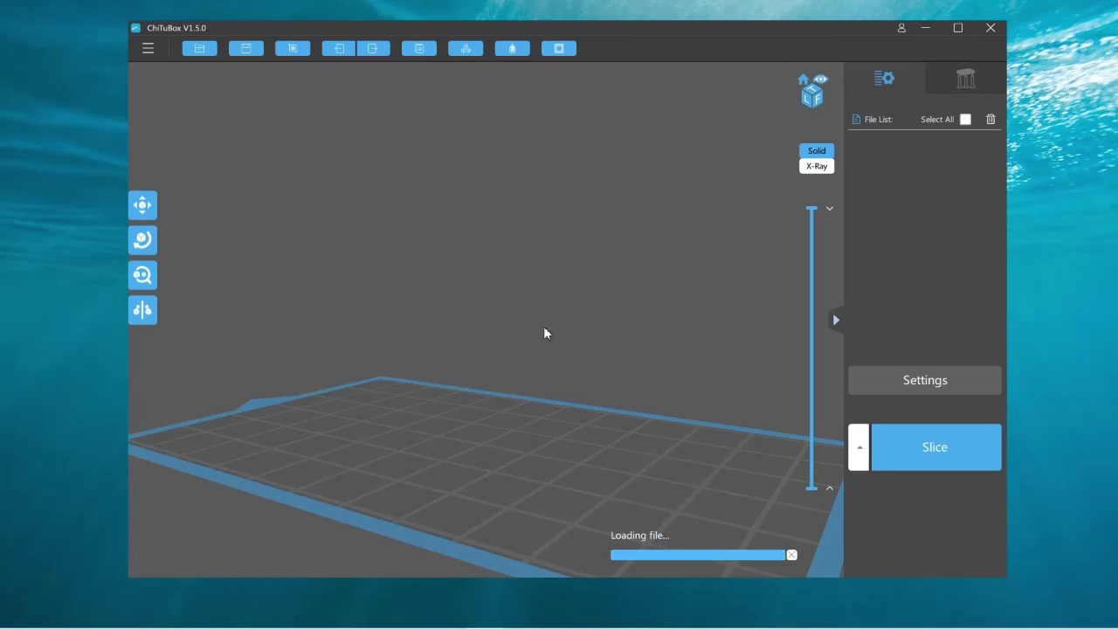
Step: Flatten the model by the platform's outer face so the jaw stands upright on the build plate
{"action": "left_click", "coordinate": [143, 240]}
{"action": "left_click", "coordinate": [187, 335]}
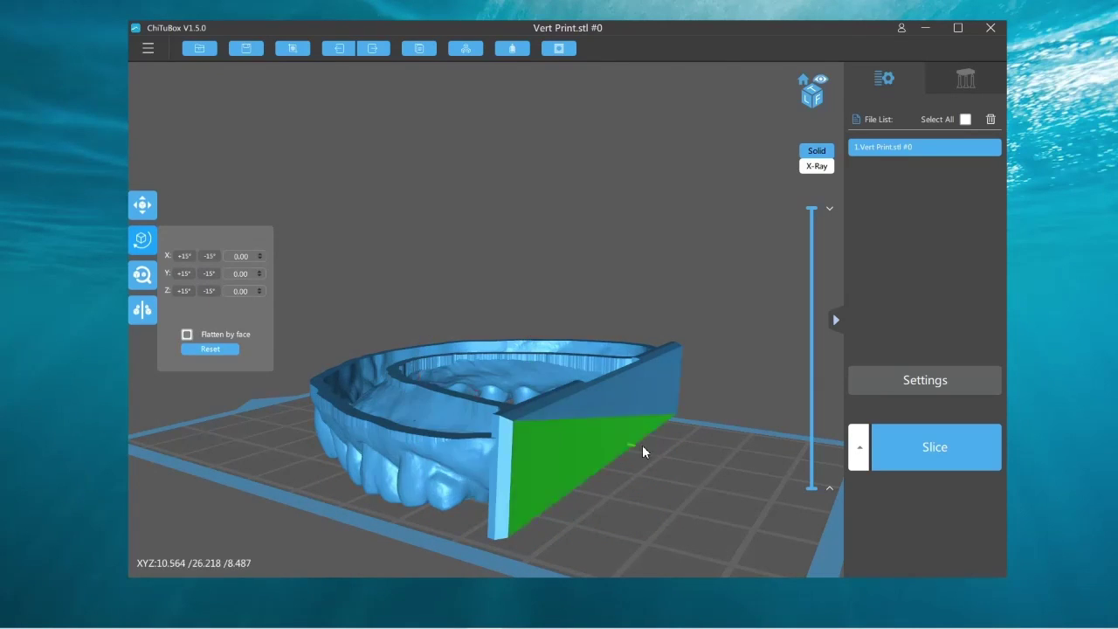
{"action": "left_click", "coordinate": [614, 418]}
{"action": "mouse_move", "coordinate": [614, 418]}
{"action": "left_mouse_down"}
{"action": "mouse_move", "coordinate": [579, 466]}
{"action": "mouse_move", "coordinate": [661, 454]}
{"action": "mouse_move", "coordinate": [682, 465]}
{"action": "mouse_move", "coordinate": [617, 440]}
{"action": "left_mouse_up"}
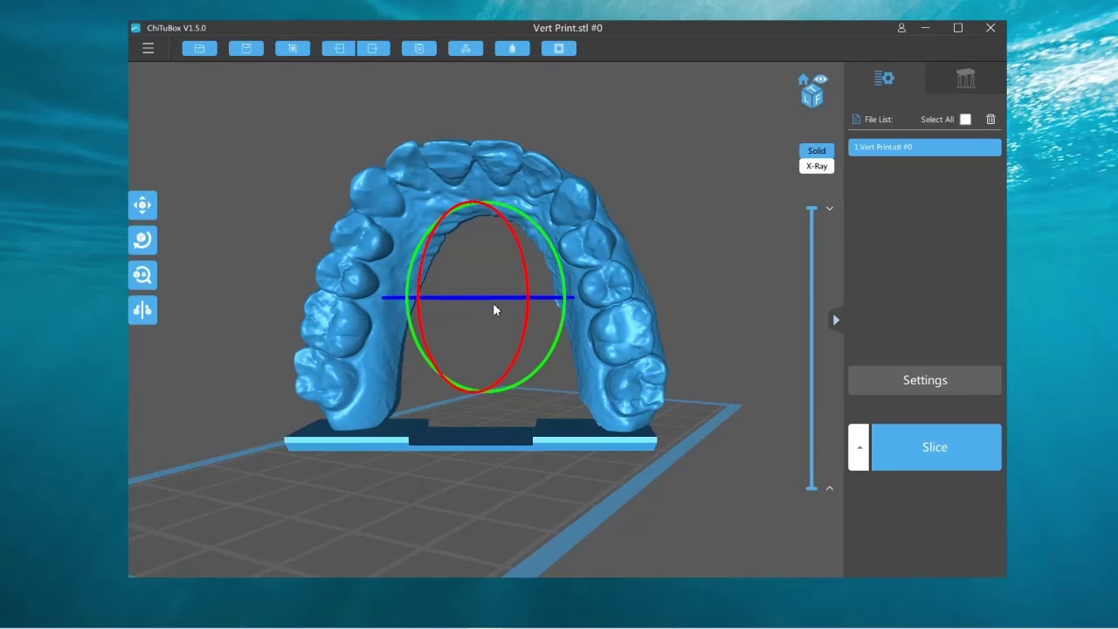
{"action": "left_click_drag", "start_coordinate": [491, 293], "coordinate": [459, 310]}
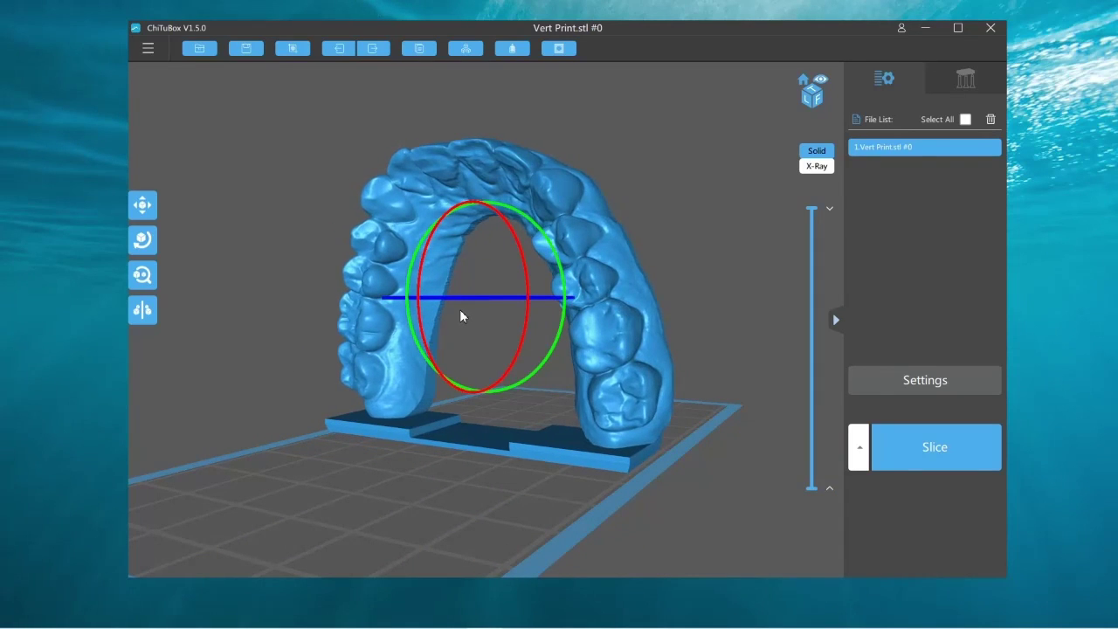
{"action": "left_click_drag", "start_coordinate": [663, 264], "coordinate": [774, 287]}
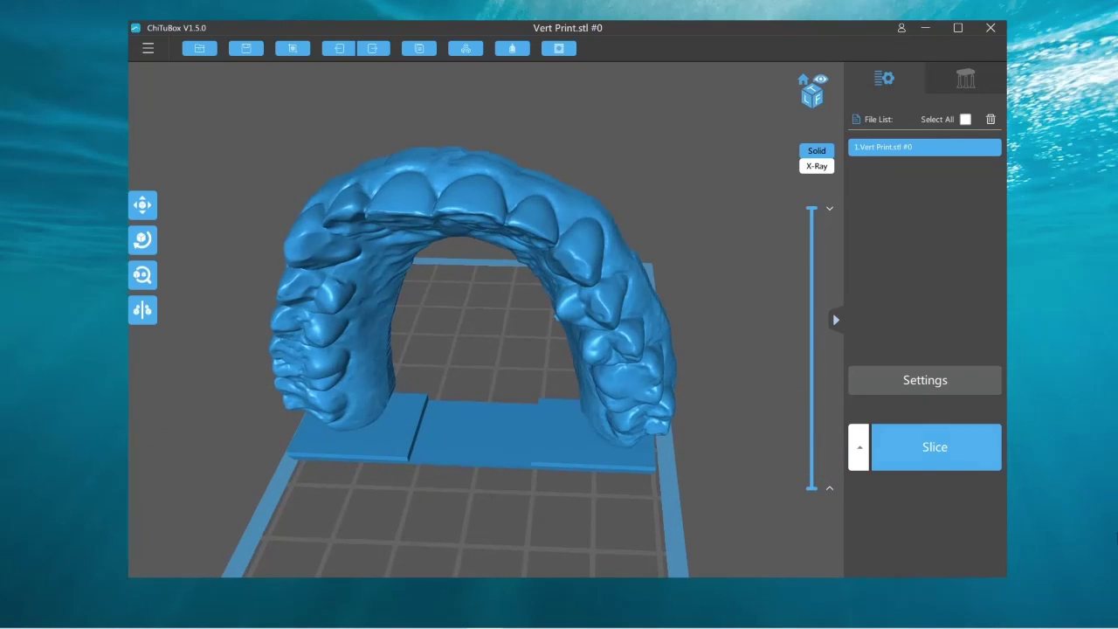
Step: Slice the upright jaw model to check its print estimates, and return to the model view
{"action": "left_click", "coordinate": [920, 449]}
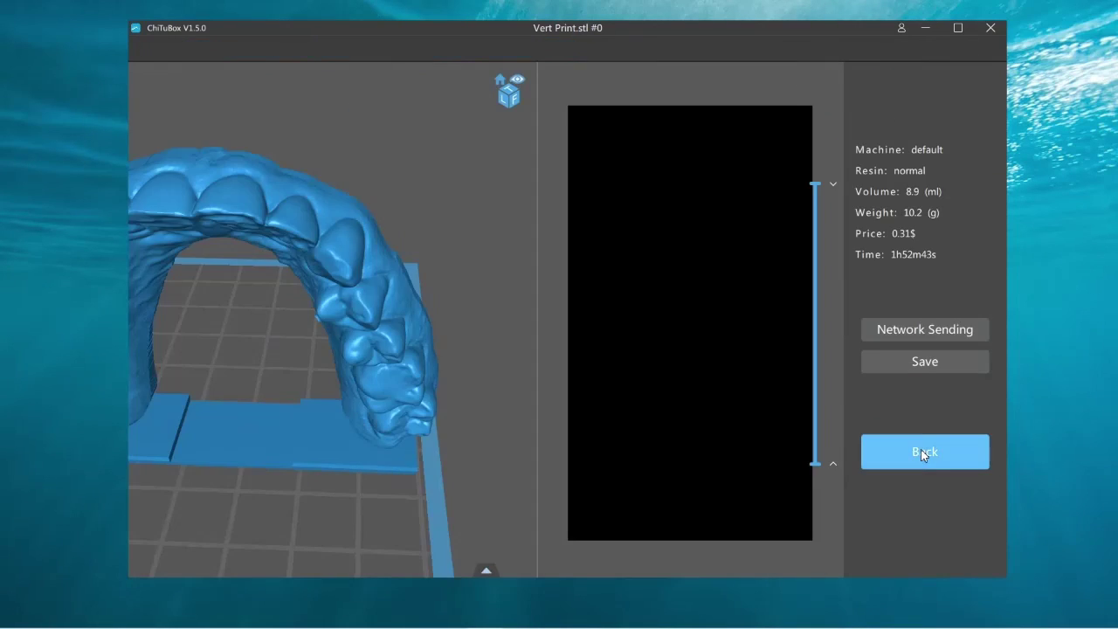
{"action": "left_click", "coordinate": [921, 452]}
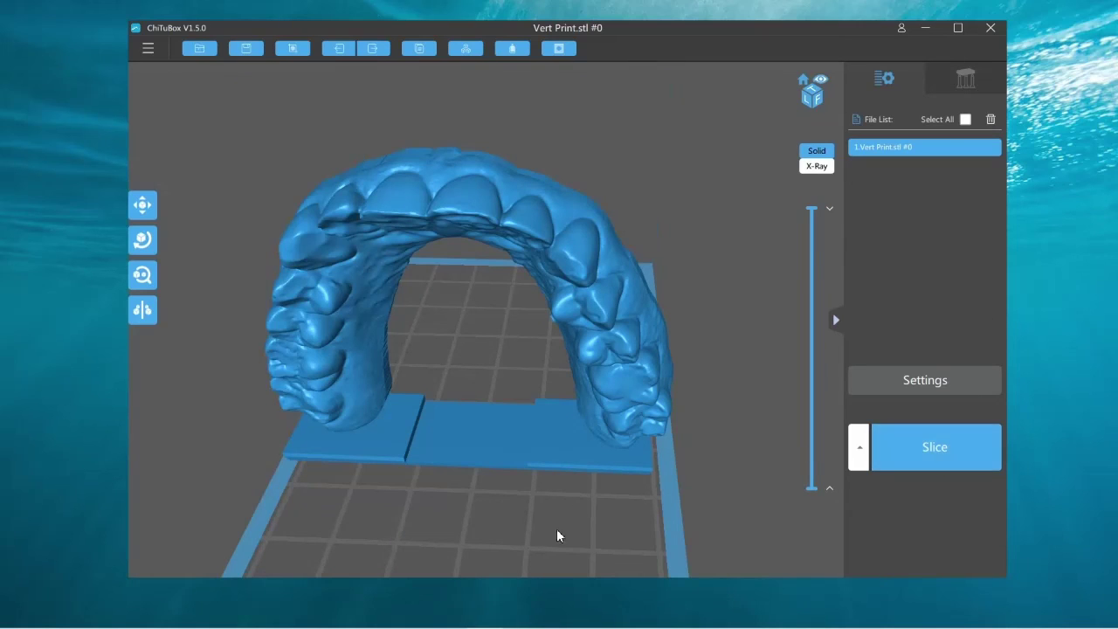
{"action": "left_click_drag", "start_coordinate": [557, 530], "coordinate": [644, 484]}
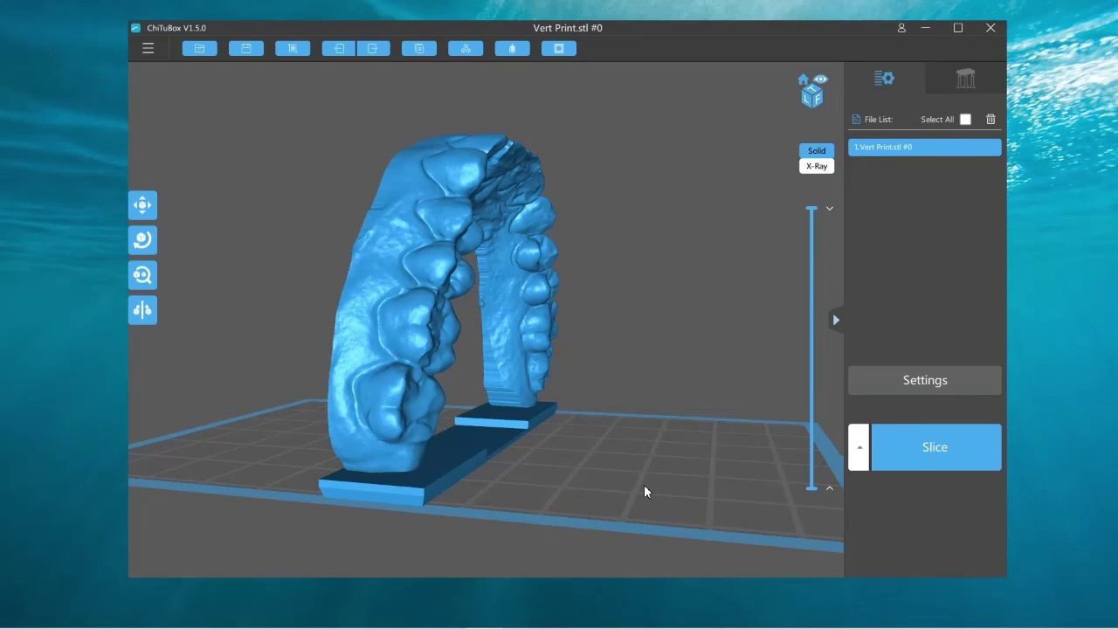